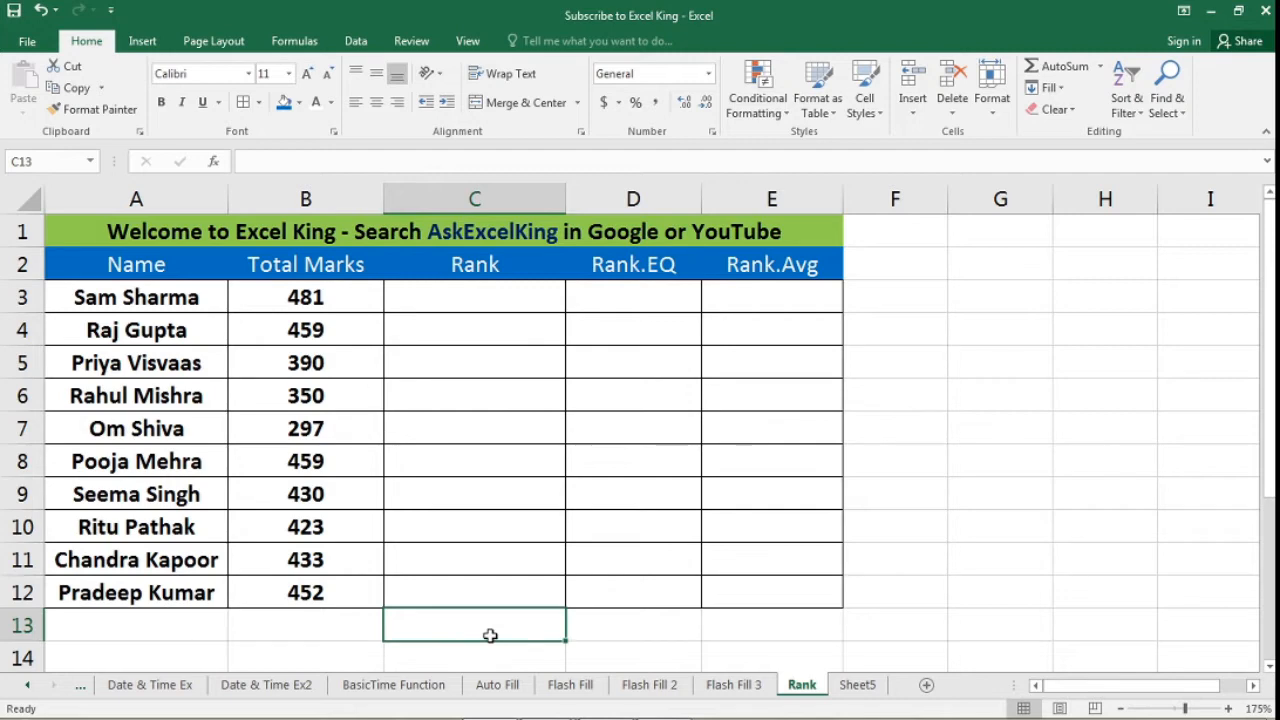
# - Review the Rank, Rank.EQ and Rank.Avg column headings, ending at the Name heading
pyautogui.click(508, 266)
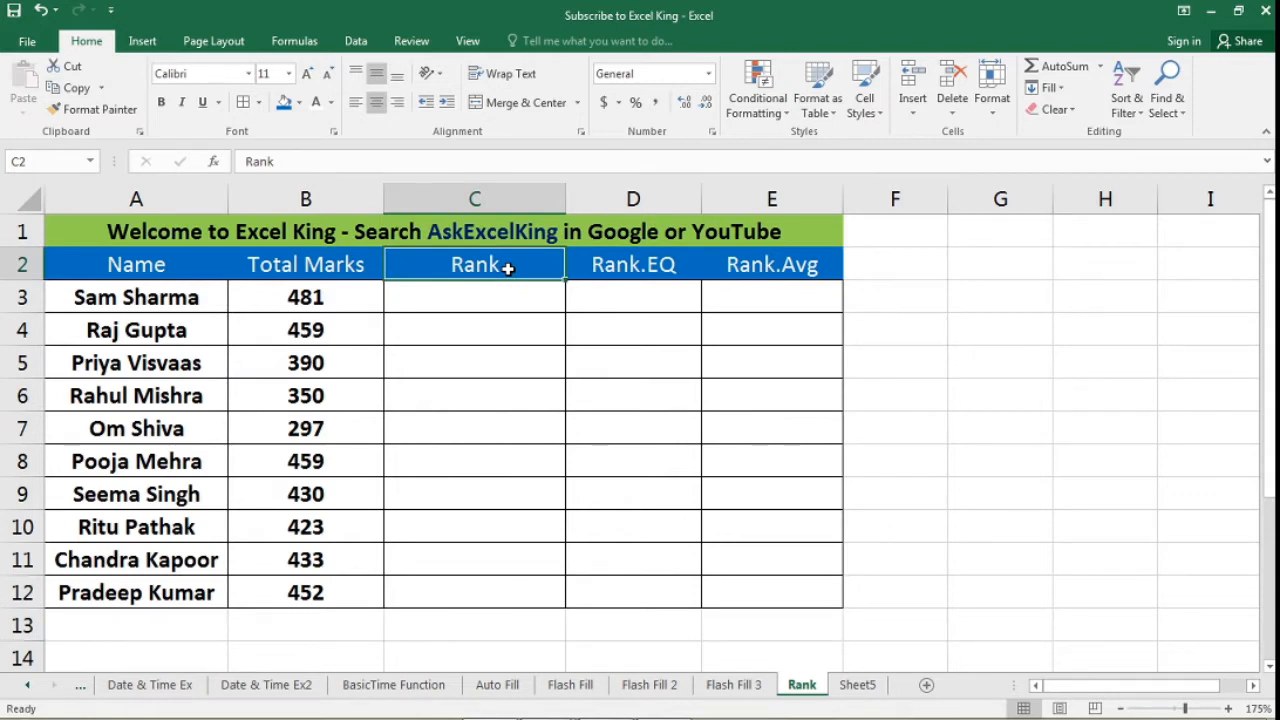
pyautogui.press('Right')
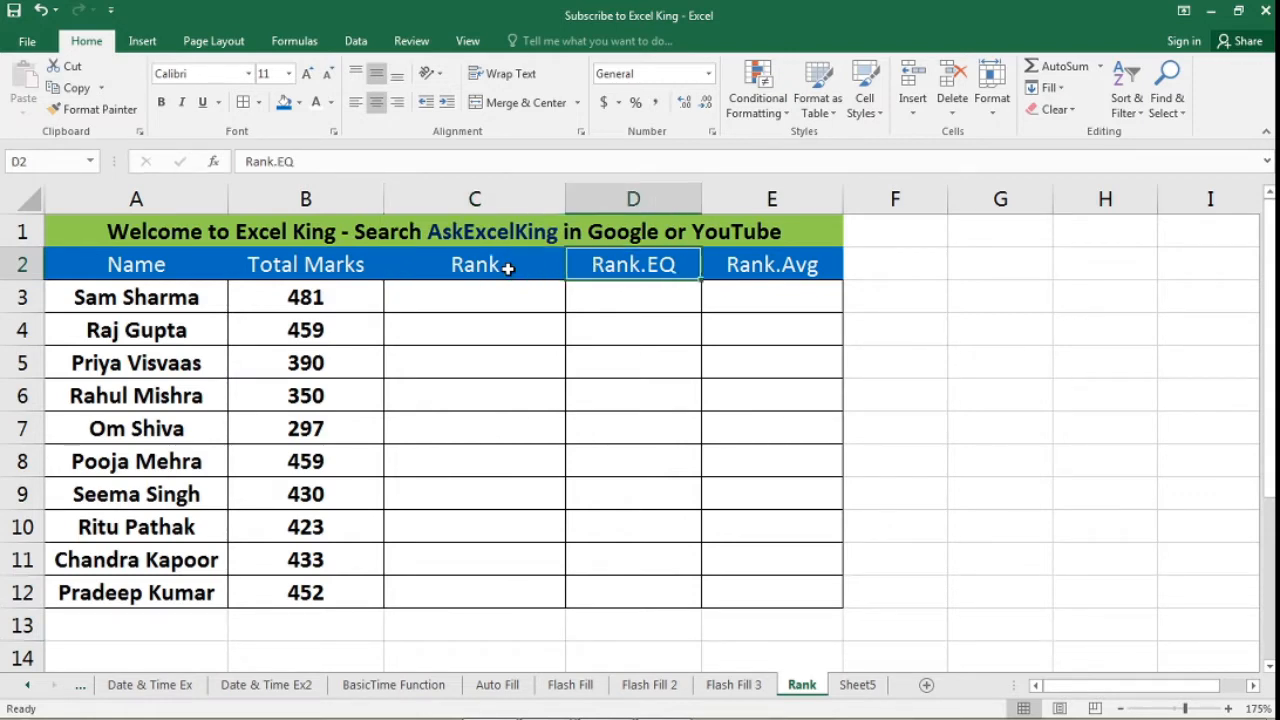
pyautogui.press('Right')
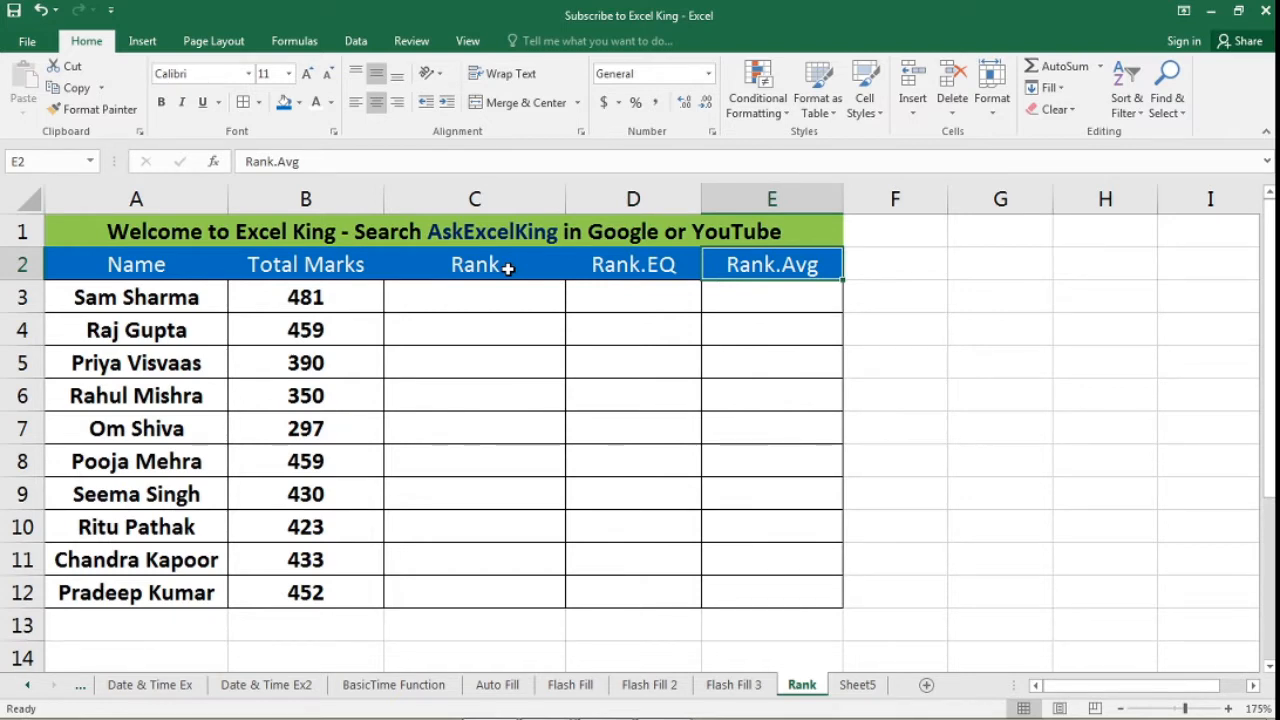
pyautogui.press('Left')
pyautogui.press('Left')
pyautogui.press('Left')
pyautogui.press('Left')
# - Look through the list of student names in column A down to the last row and back
pyautogui.press('Down')
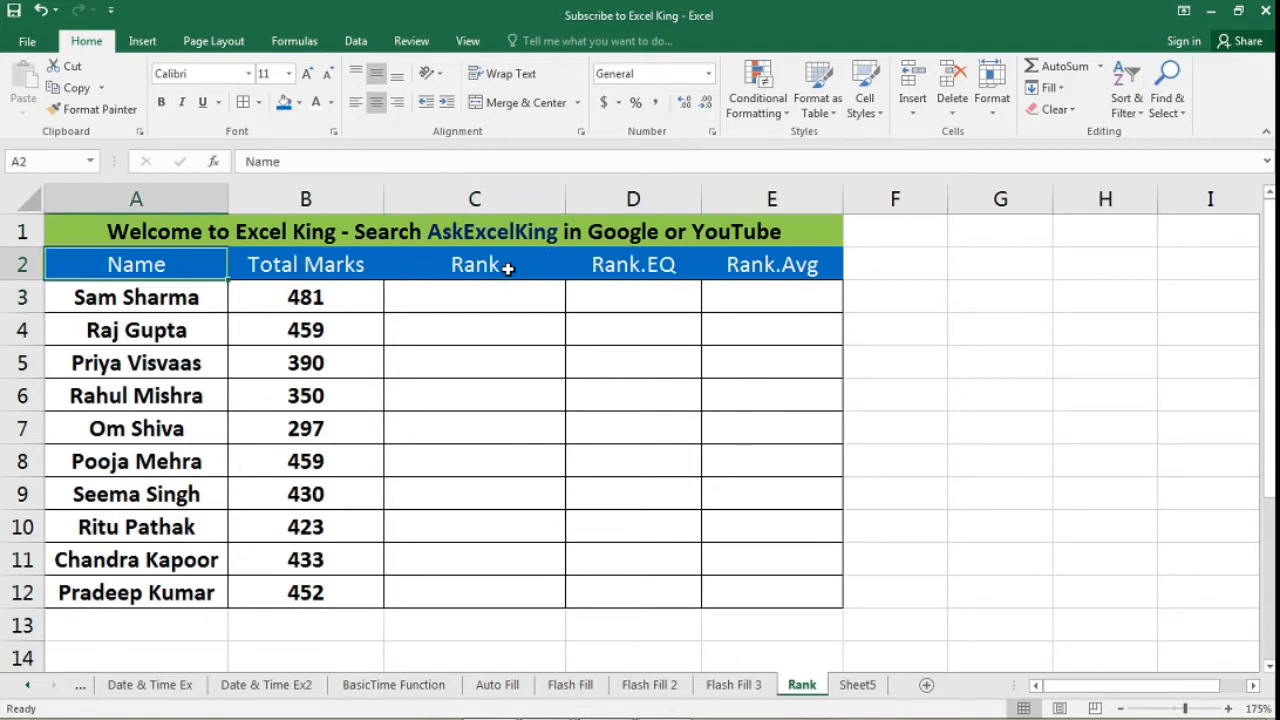
pyautogui.press('Down')
pyautogui.press('Down')
pyautogui.press('Down')
pyautogui.press('Down')
pyautogui.press('Down')
pyautogui.press('Down')
pyautogui.press('Down')
pyautogui.press('Down')
pyautogui.press('Down')
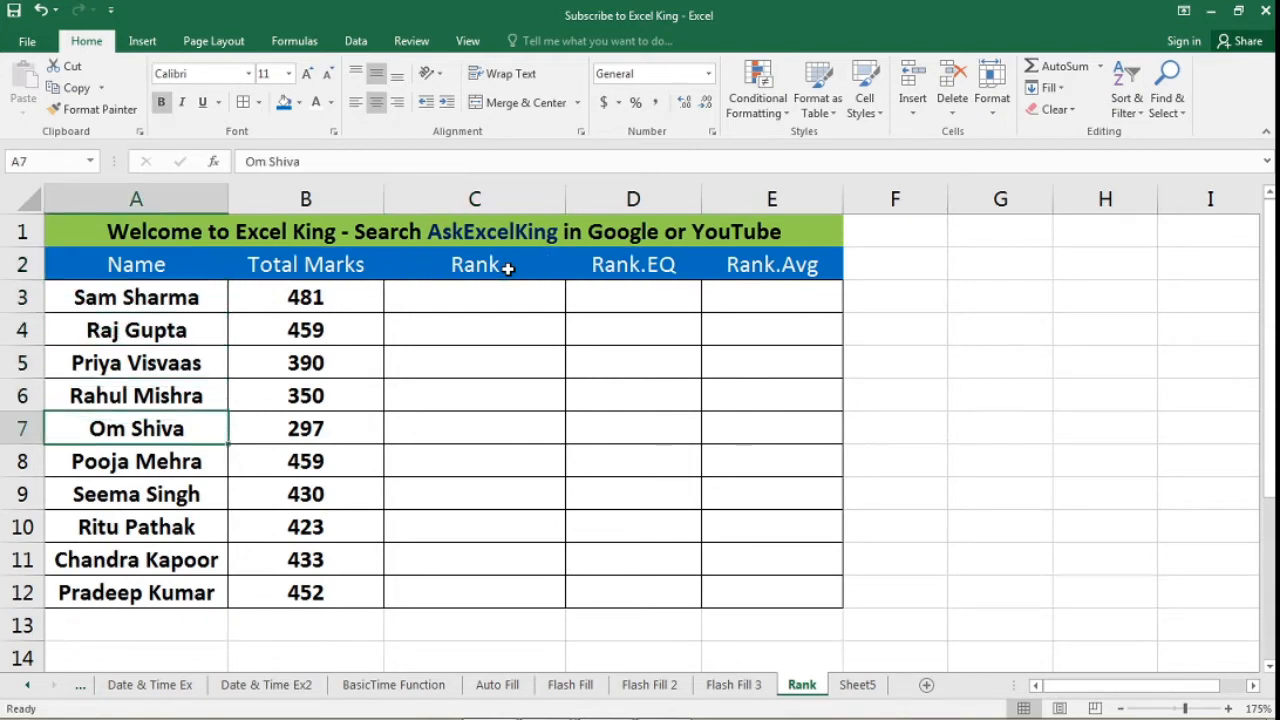
pyautogui.press('Up')
pyautogui.press('Up')
pyautogui.press('Up')
pyautogui.press('Up')
pyautogui.press('Up')
pyautogui.press('Up')
pyautogui.press('Up')
pyautogui.press('Up')
pyautogui.press('Up')
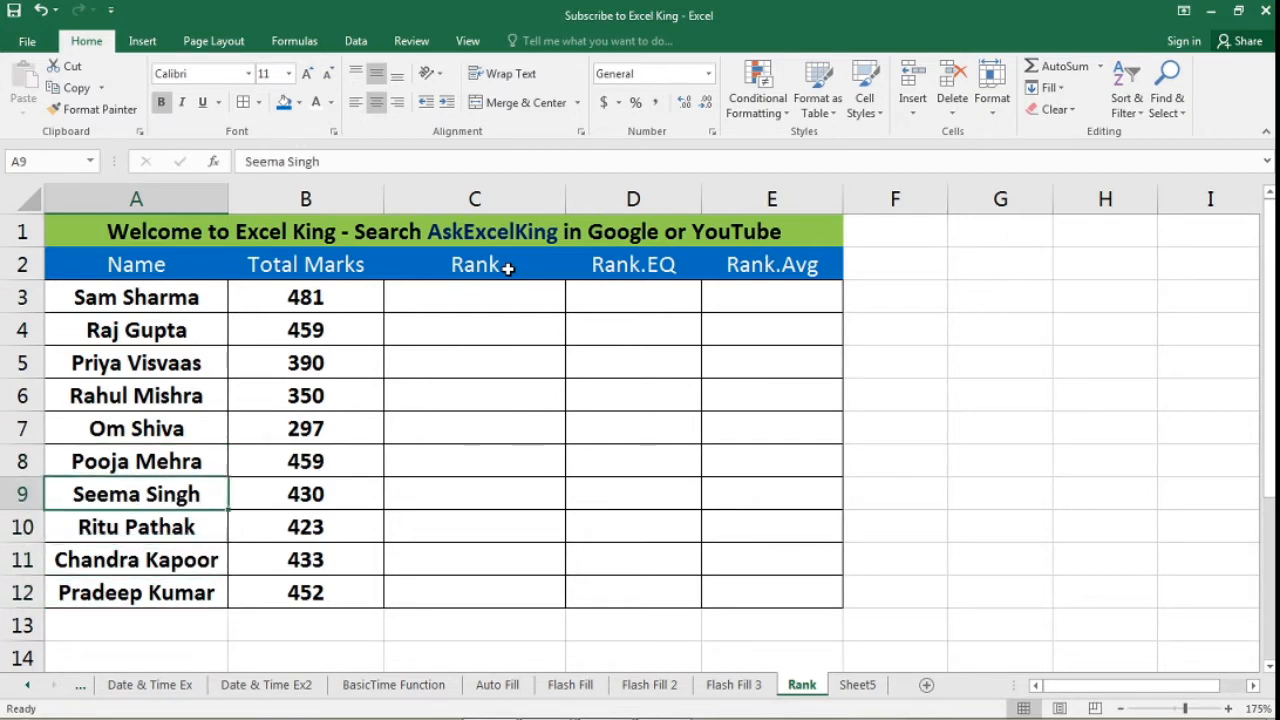
# - Examine the Total Marks heading and the marks in B3:B12
pyautogui.press('Right')
pyautogui.press('Up')
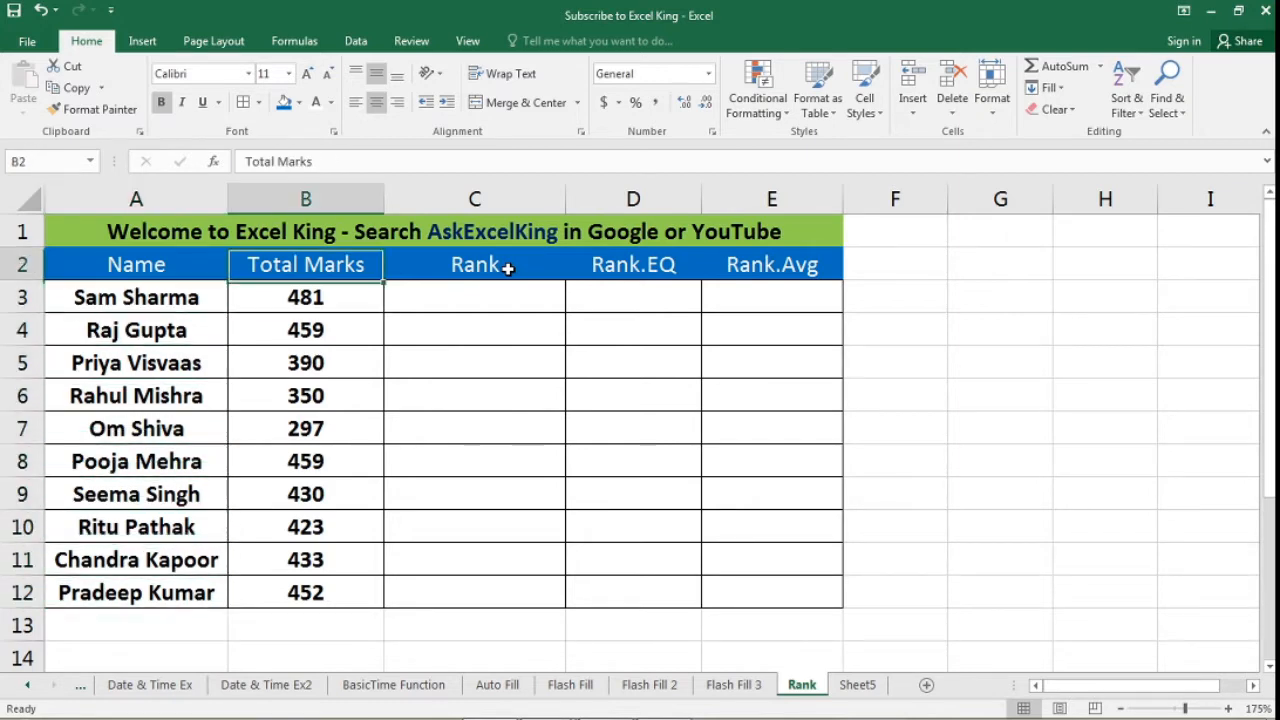
pyautogui.press('Down')
pyautogui.press('Up')
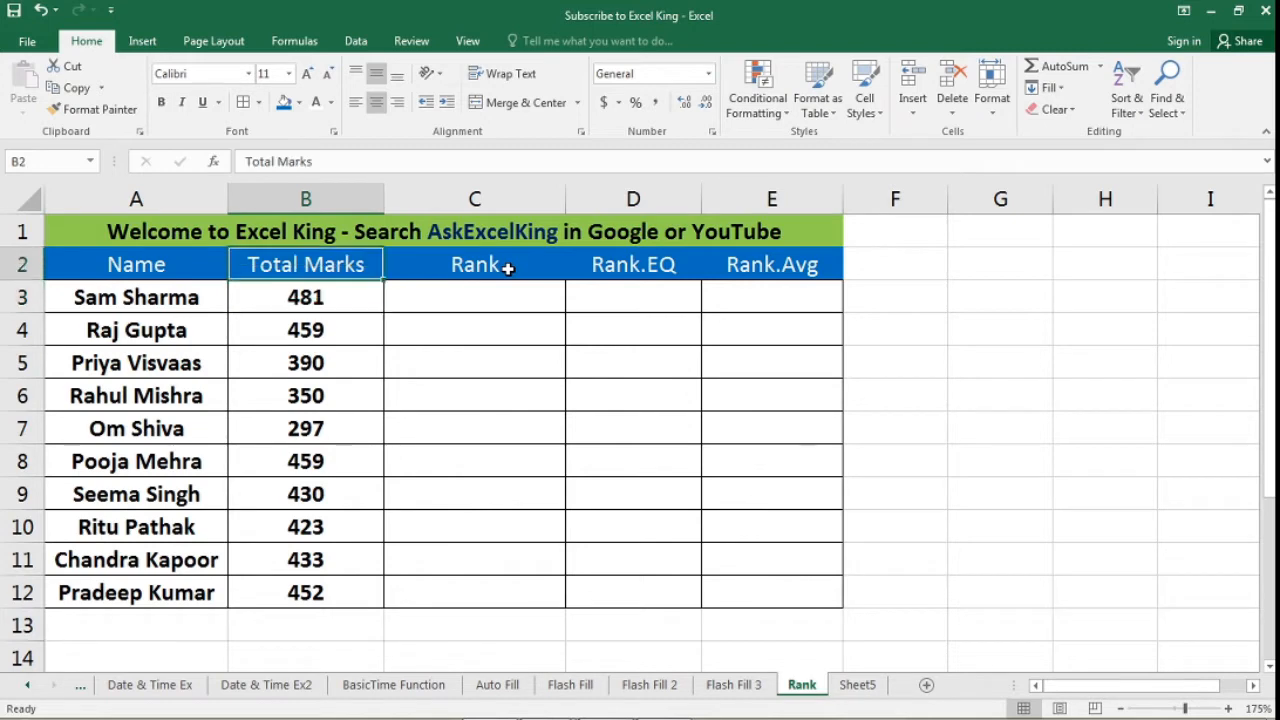
pyautogui.press('Down')
pyautogui.press('Right')
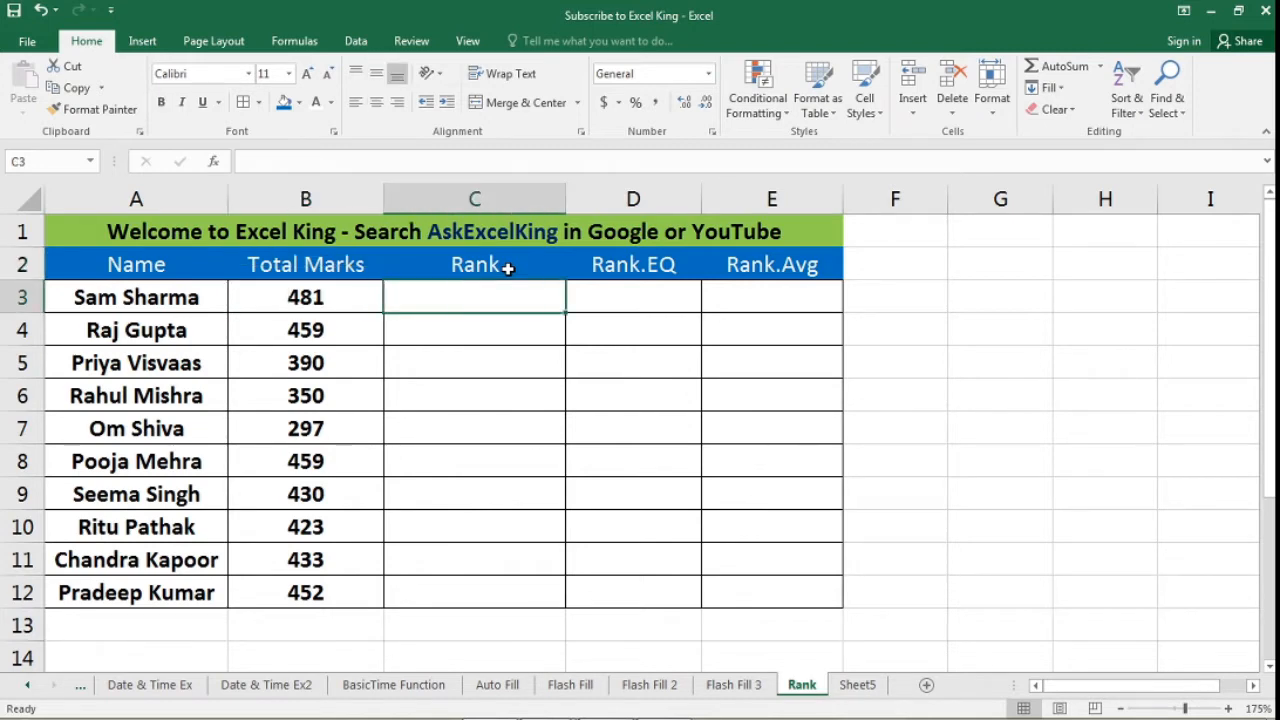
pyautogui.press('Left')
pyautogui.press('Down')
pyautogui.press('Down')
pyautogui.press('Down')
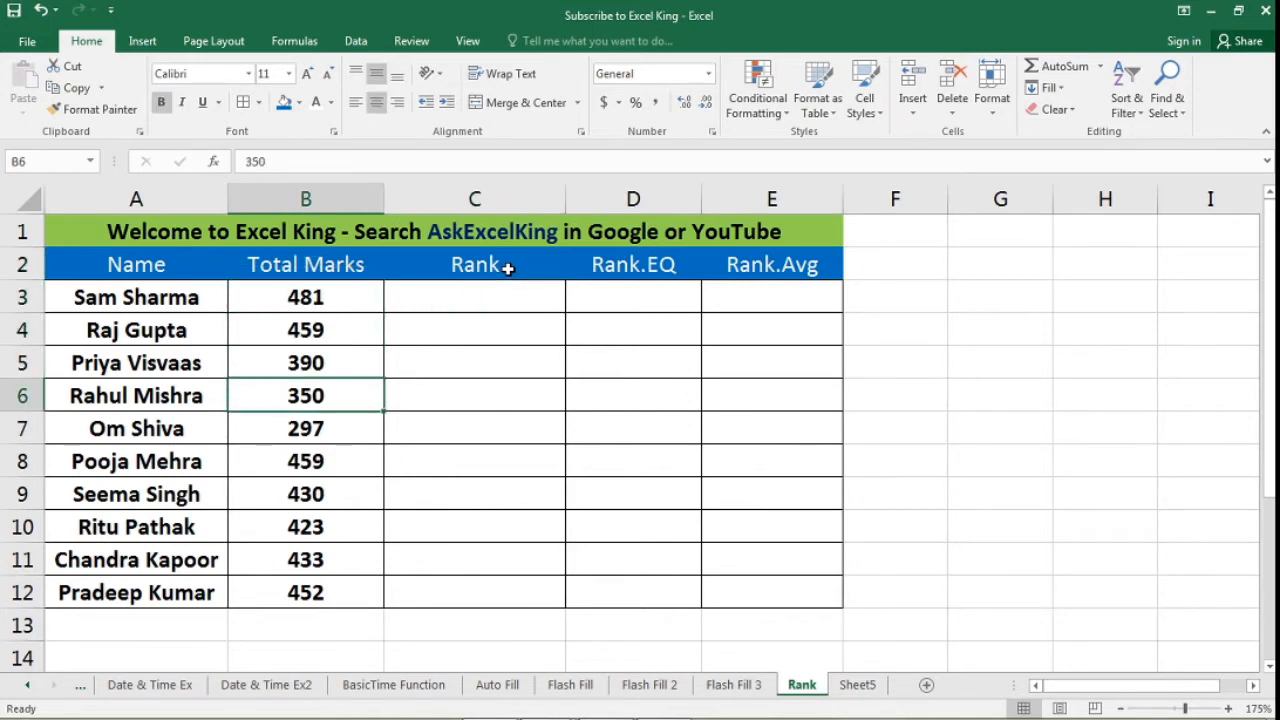
pyautogui.press('Up')
pyautogui.press('Up')
pyautogui.press('Up')
pyautogui.hotkey('ctrl', 'shift', 'Down')
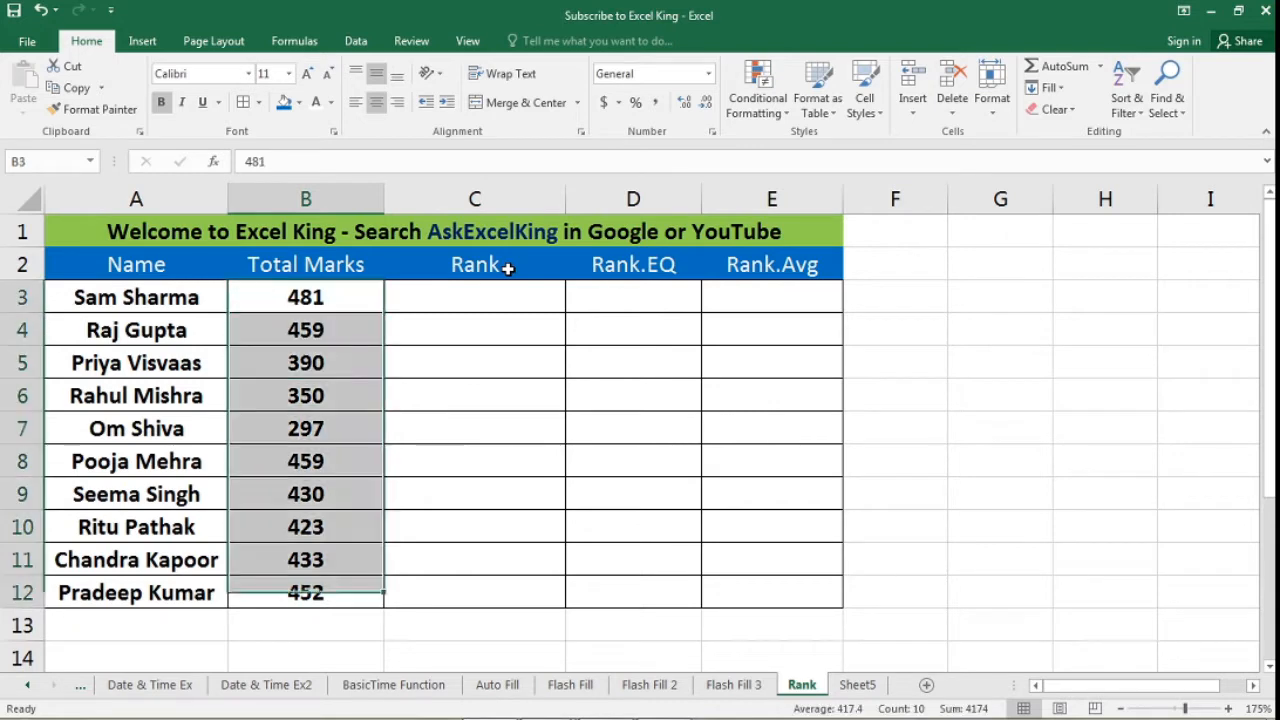
pyautogui.press('Up')
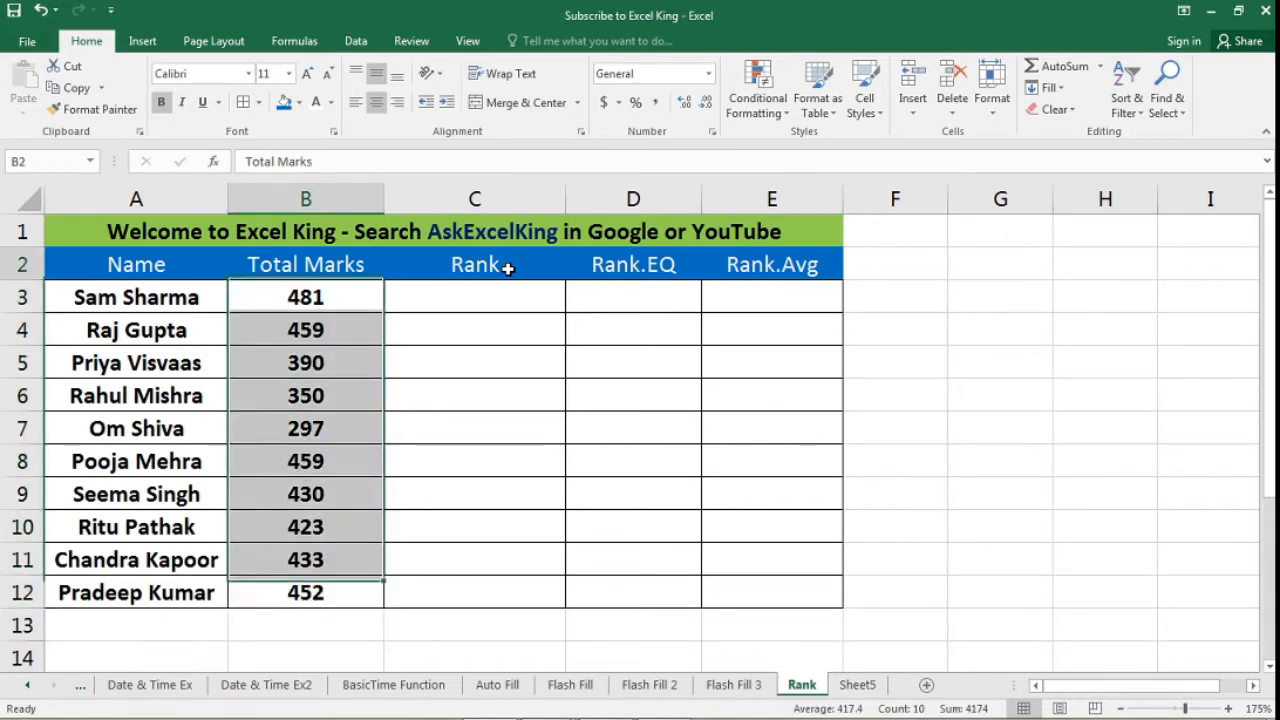
# - Review the first student's row from the name in A3 to the empty Rank cell C3
pyautogui.press('Left')
pyautogui.press('Down')
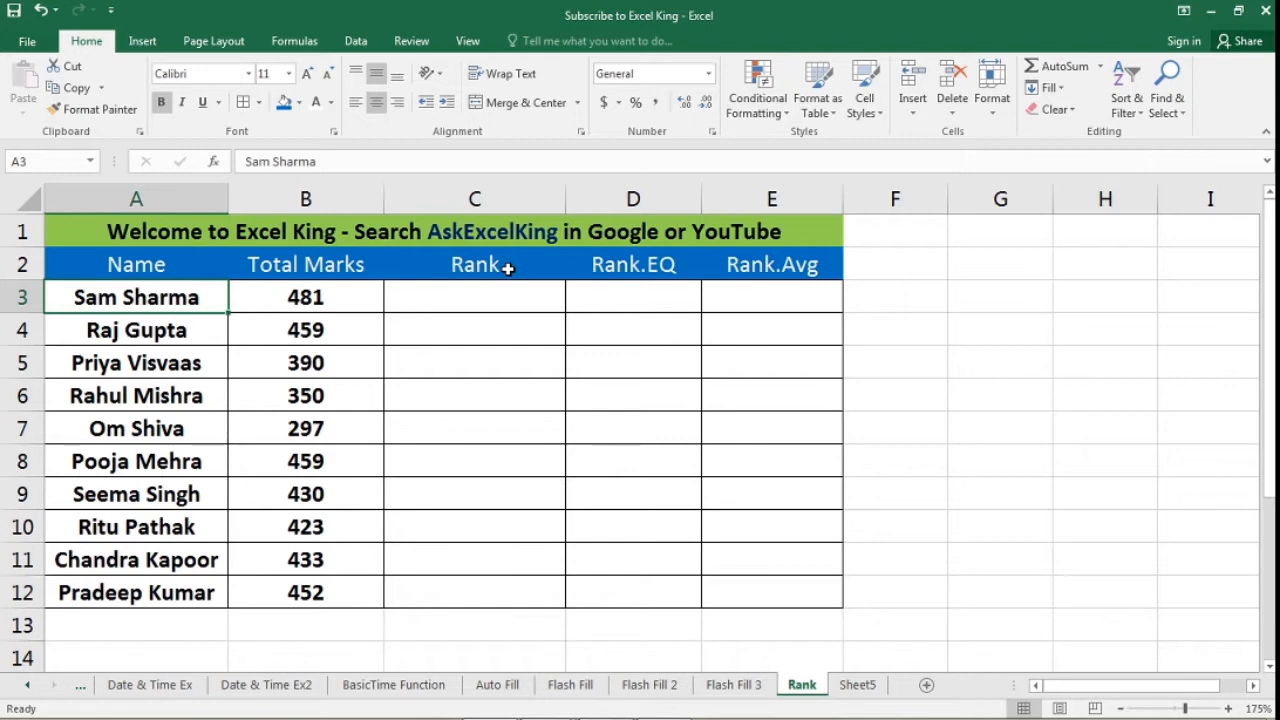
pyautogui.press('Right')
pyautogui.press('Right')
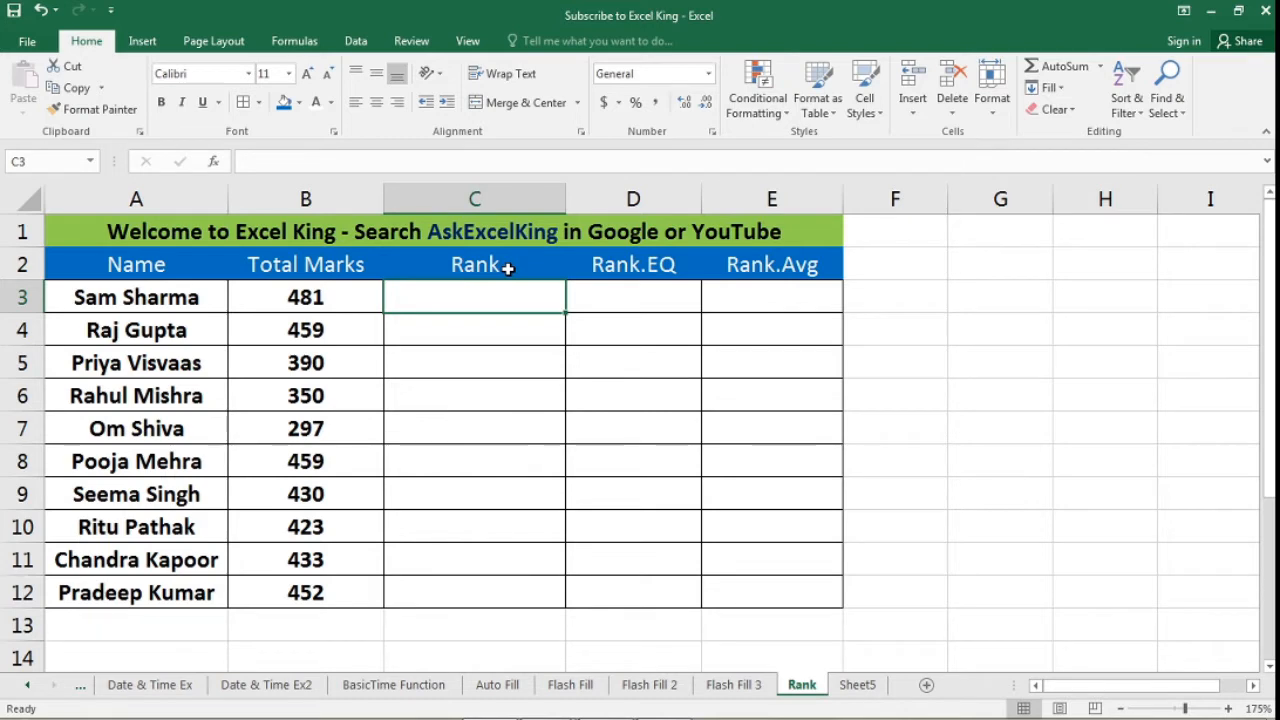
pyautogui.press('Left')
pyautogui.press('Left')
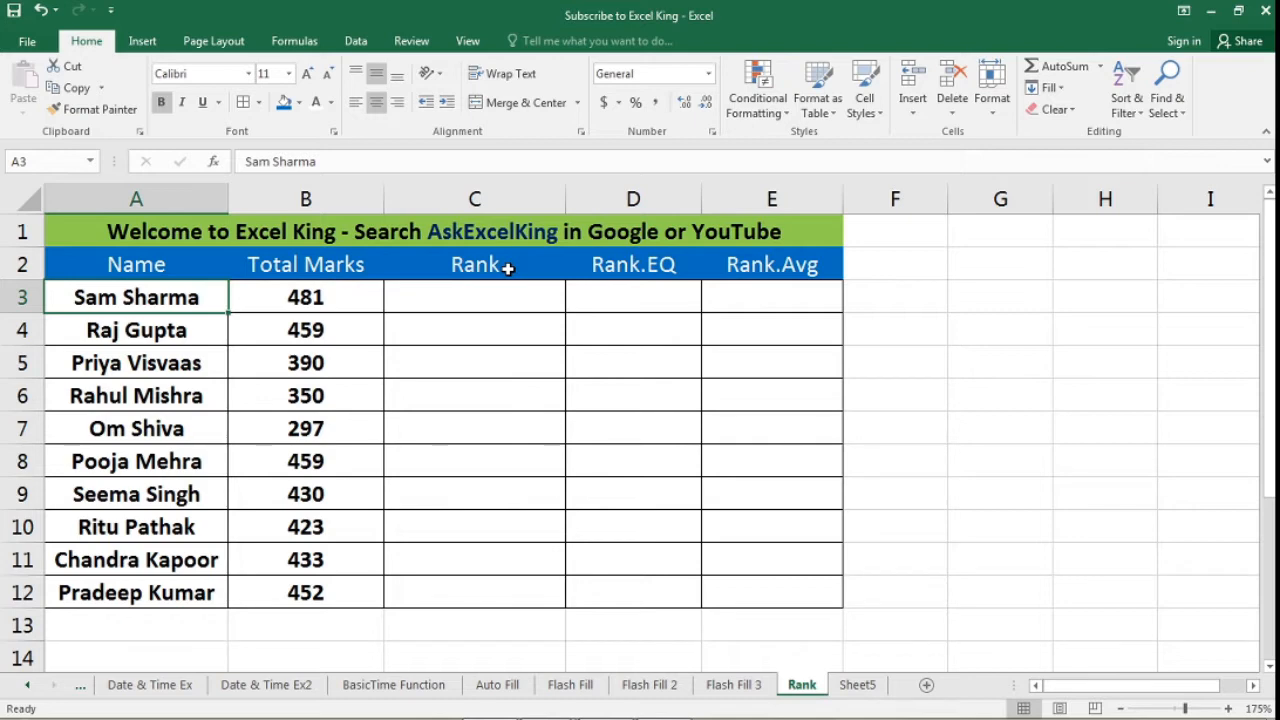
pyautogui.press('Right')
pyautogui.press('Right')
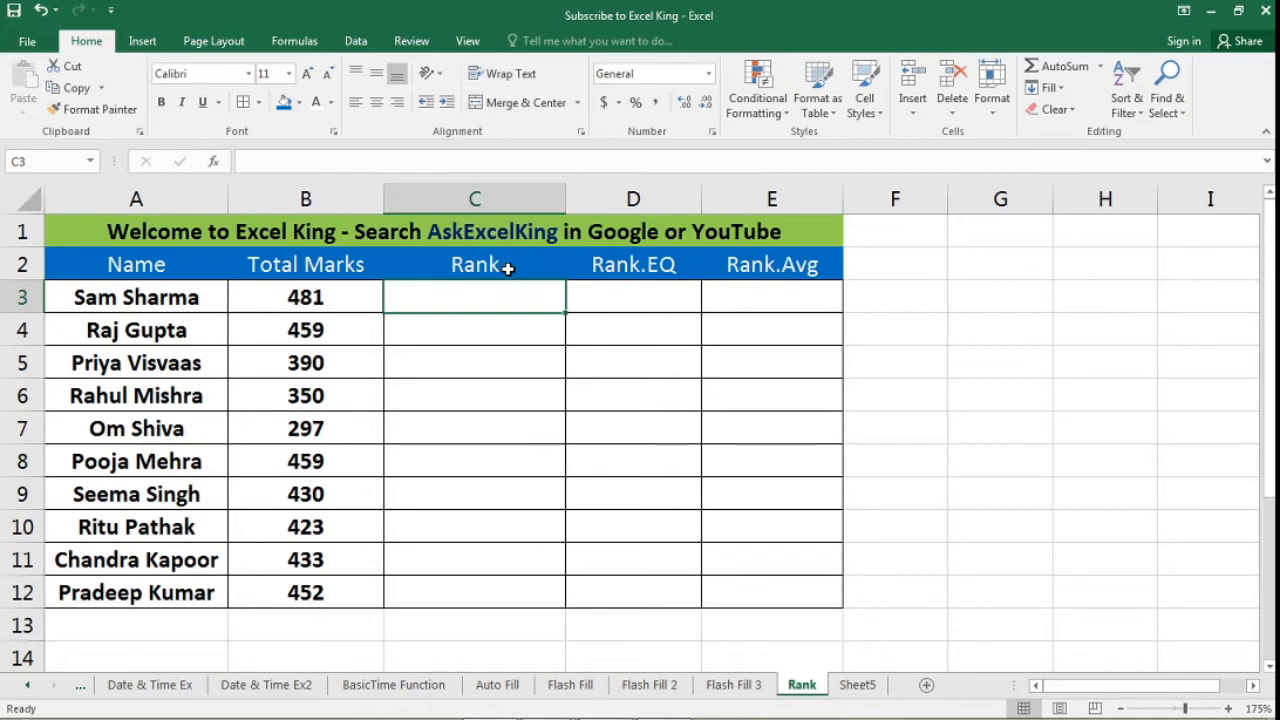
# - Start a formula with the RANK function in cell C3
pyautogui.click(516, 261)
pyautogui.click(541, 291)
pyautogui.write('=ra')
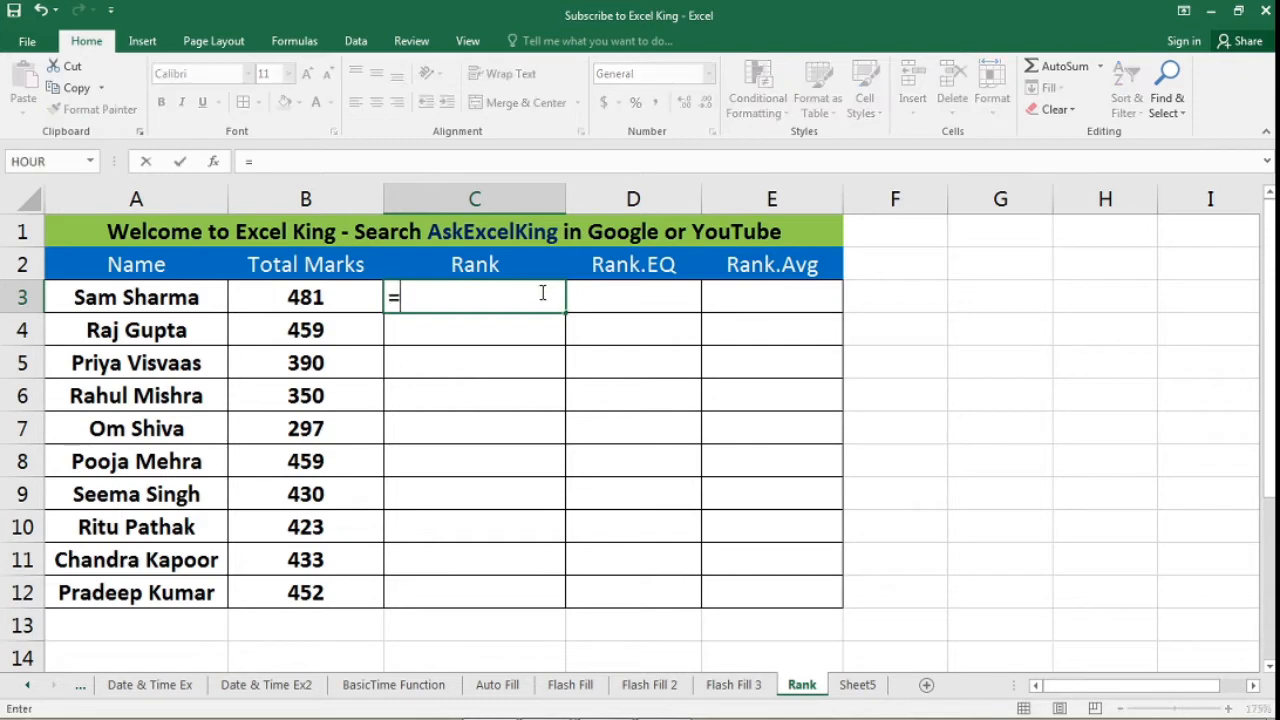
pyautogui.write('nk')
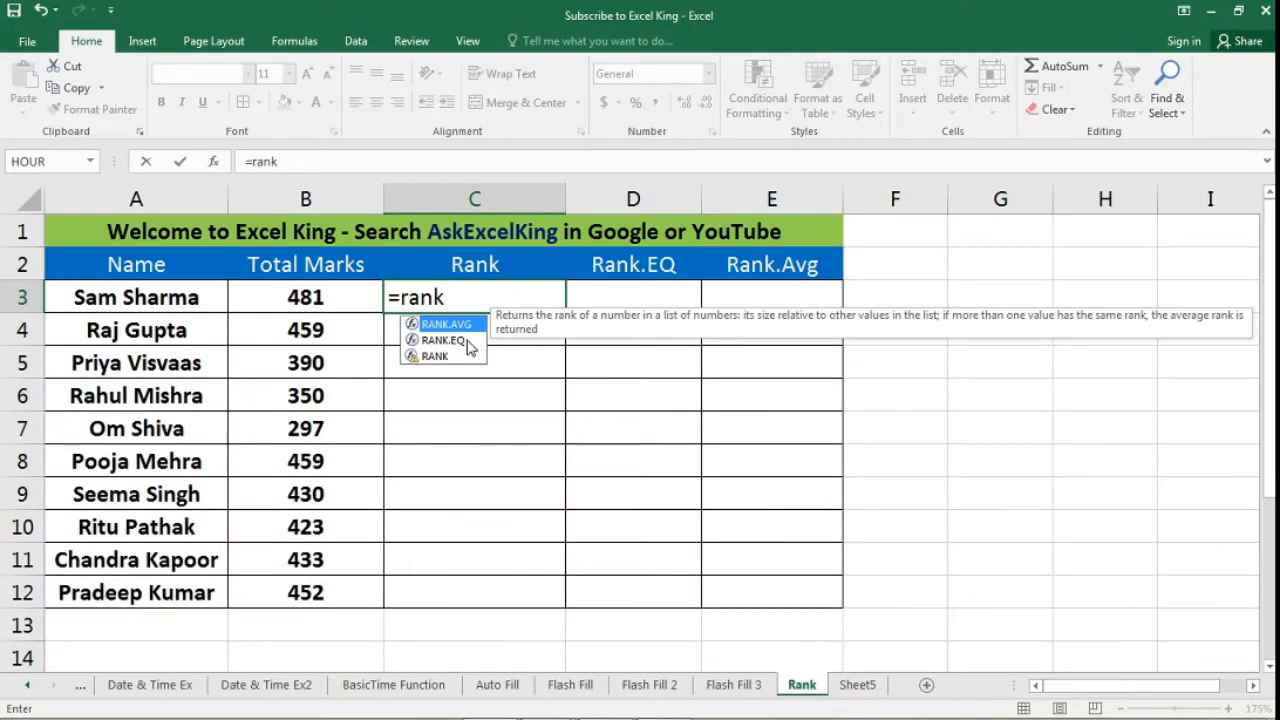
pyautogui.click(436, 357)
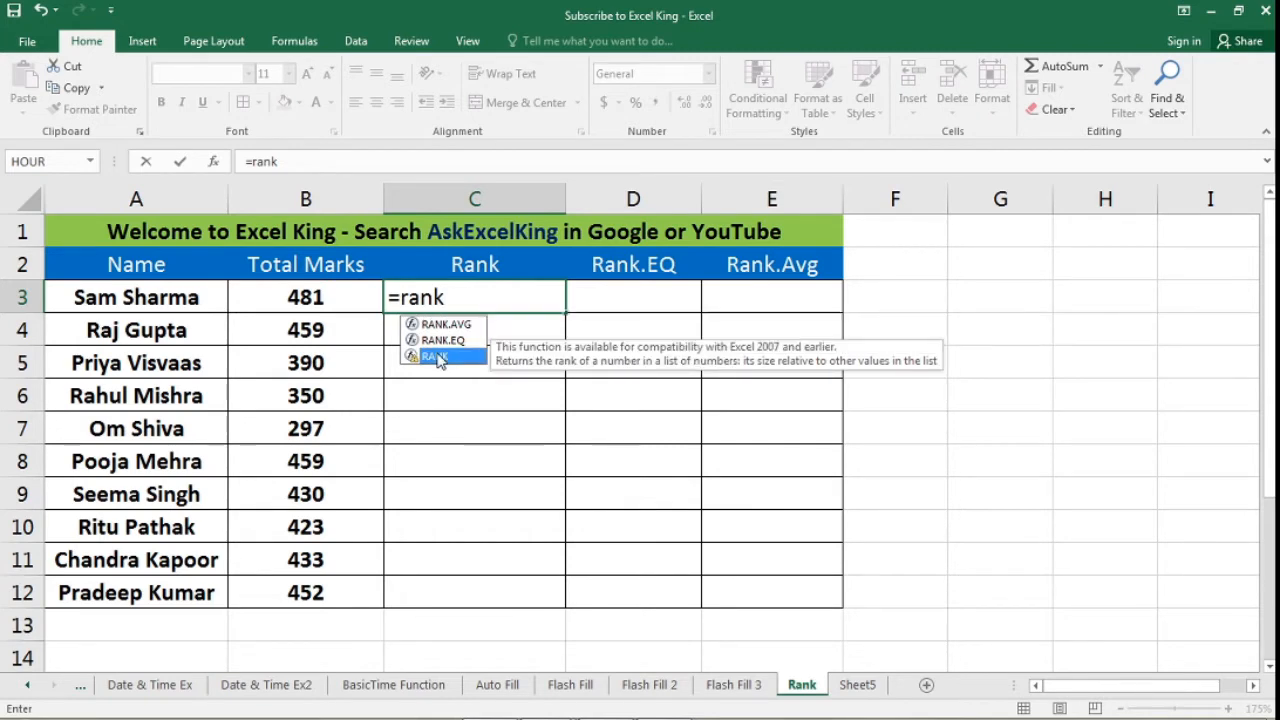
pyautogui.doubleClick(436, 357)
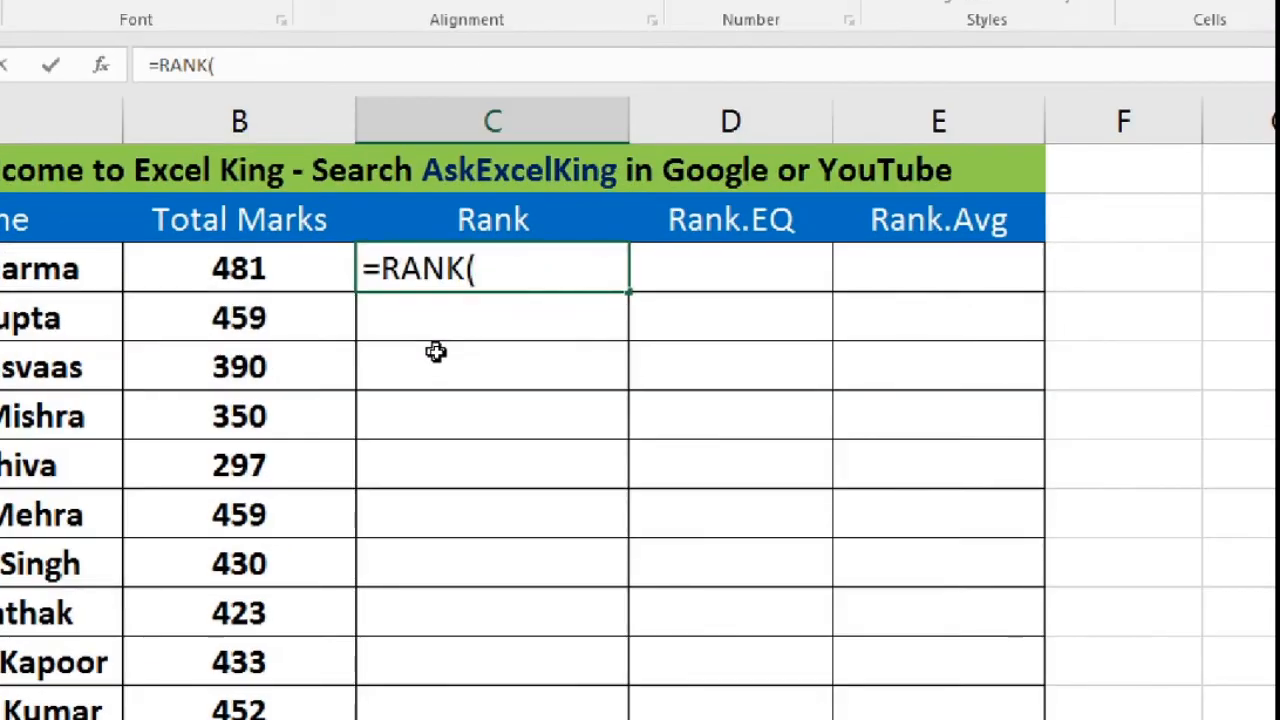
pyautogui.click(546, 230)
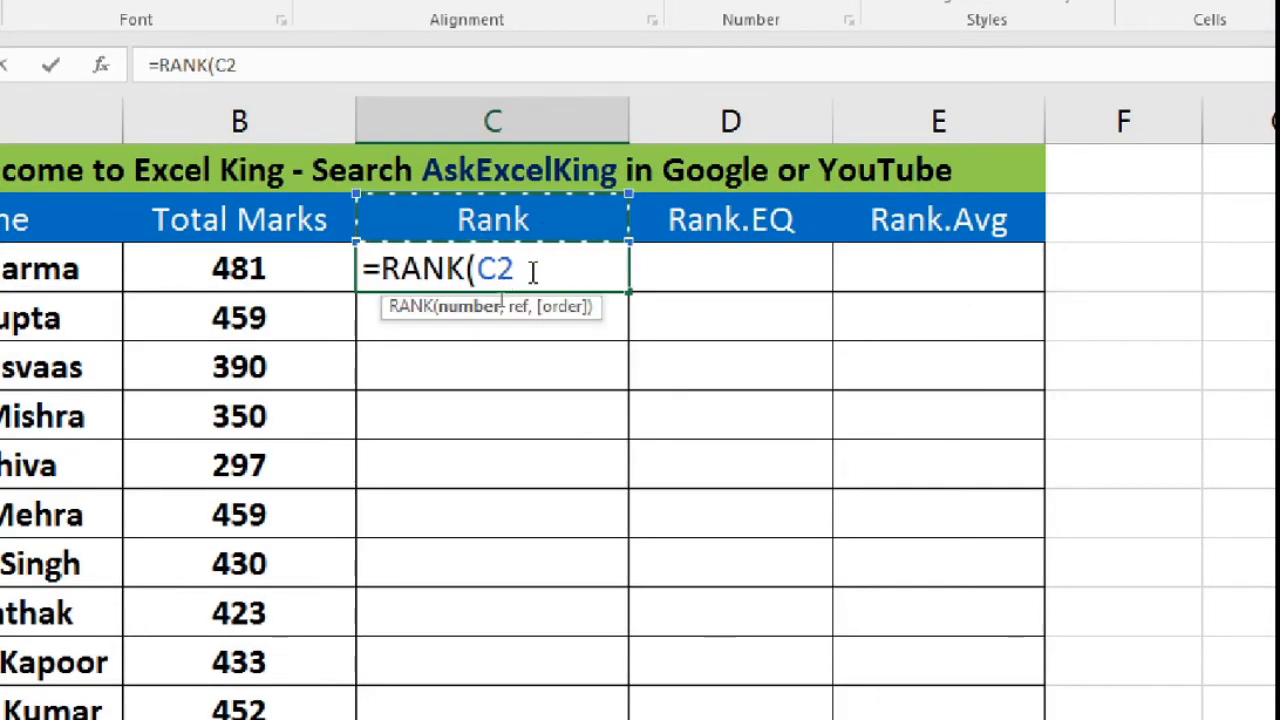
pyautogui.press('BackSpace')
pyautogui.press('BackSpace')
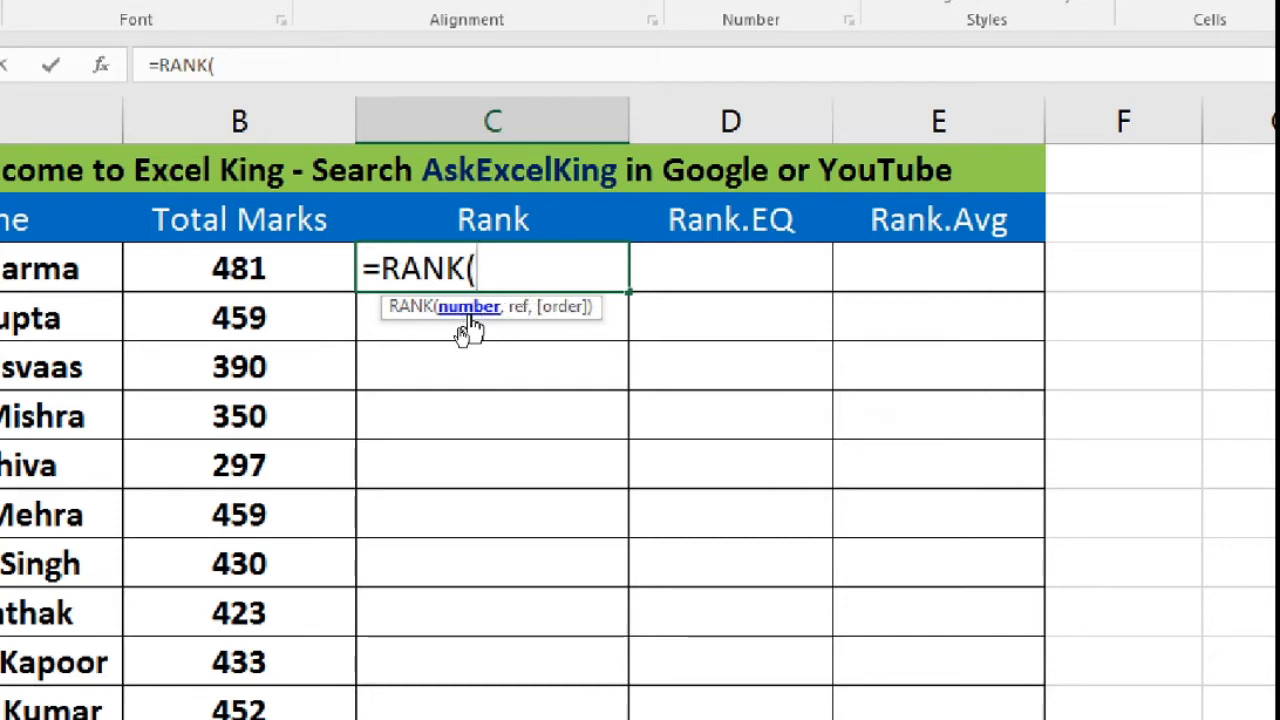
# - Set B3 as the number argument of the RANK formula and try to enter it with that argument alone
pyautogui.click(260, 266)
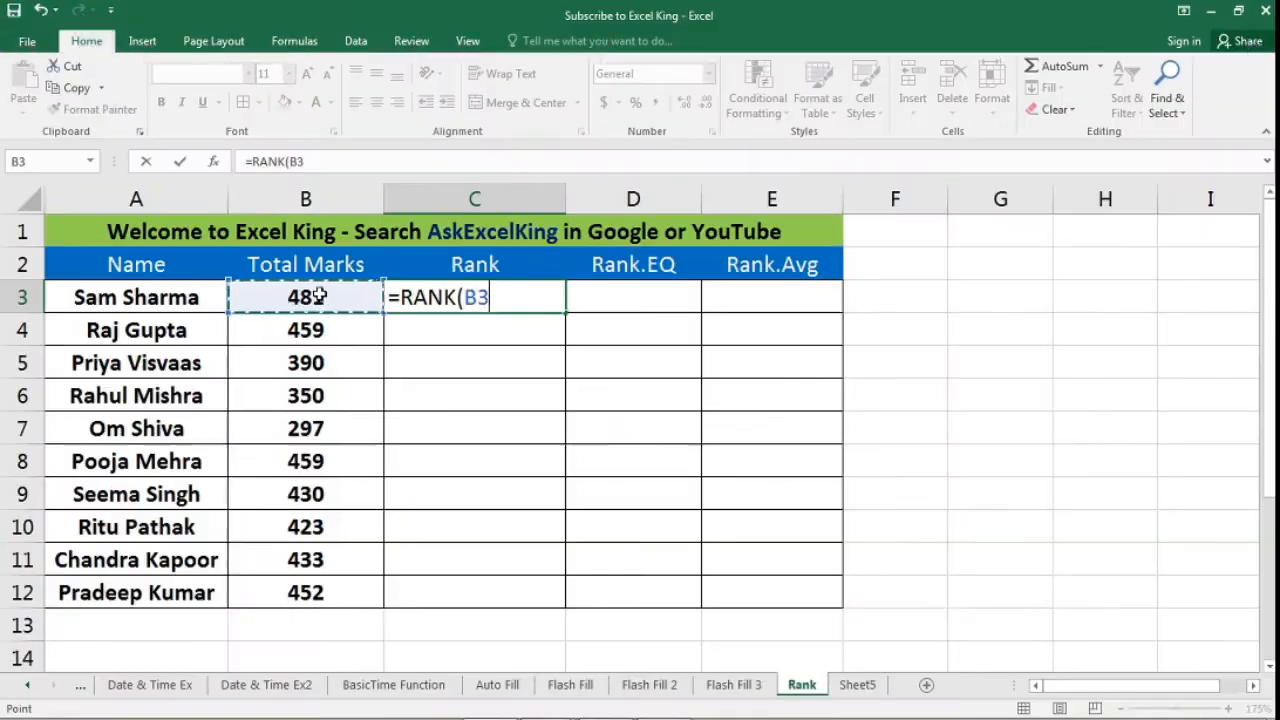
pyautogui.click(493, 298)
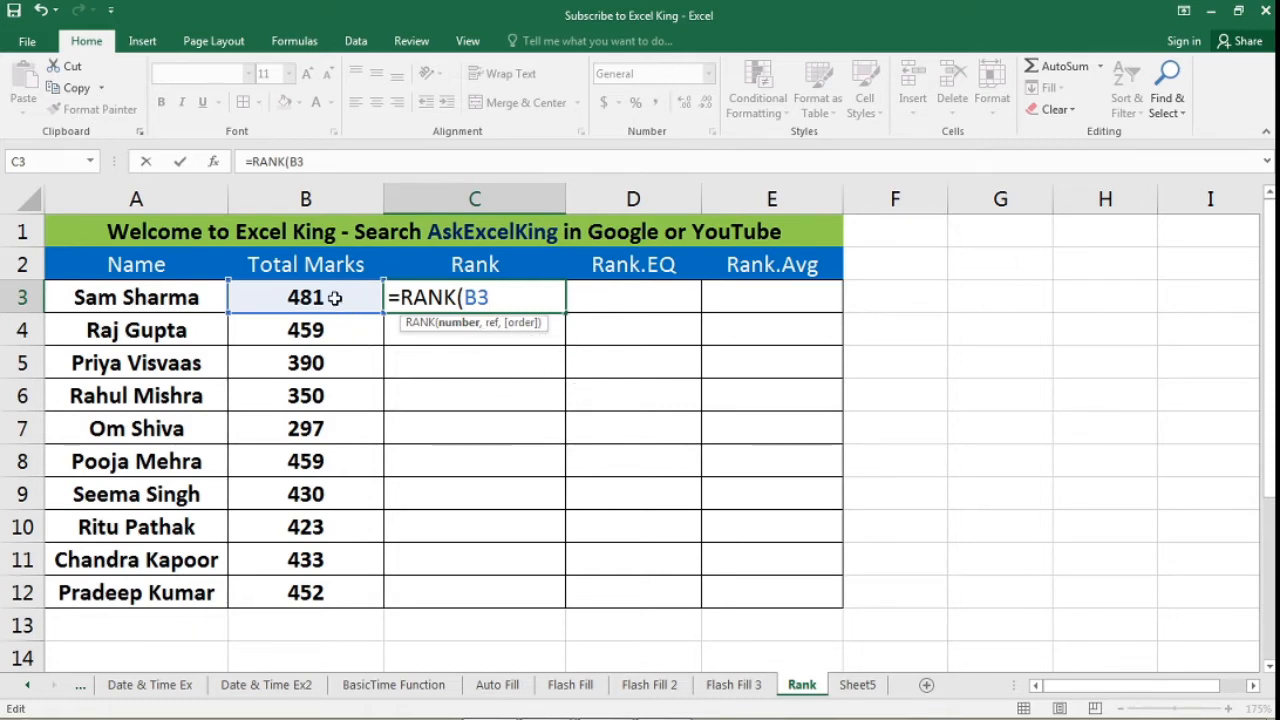
pyautogui.press('Return')
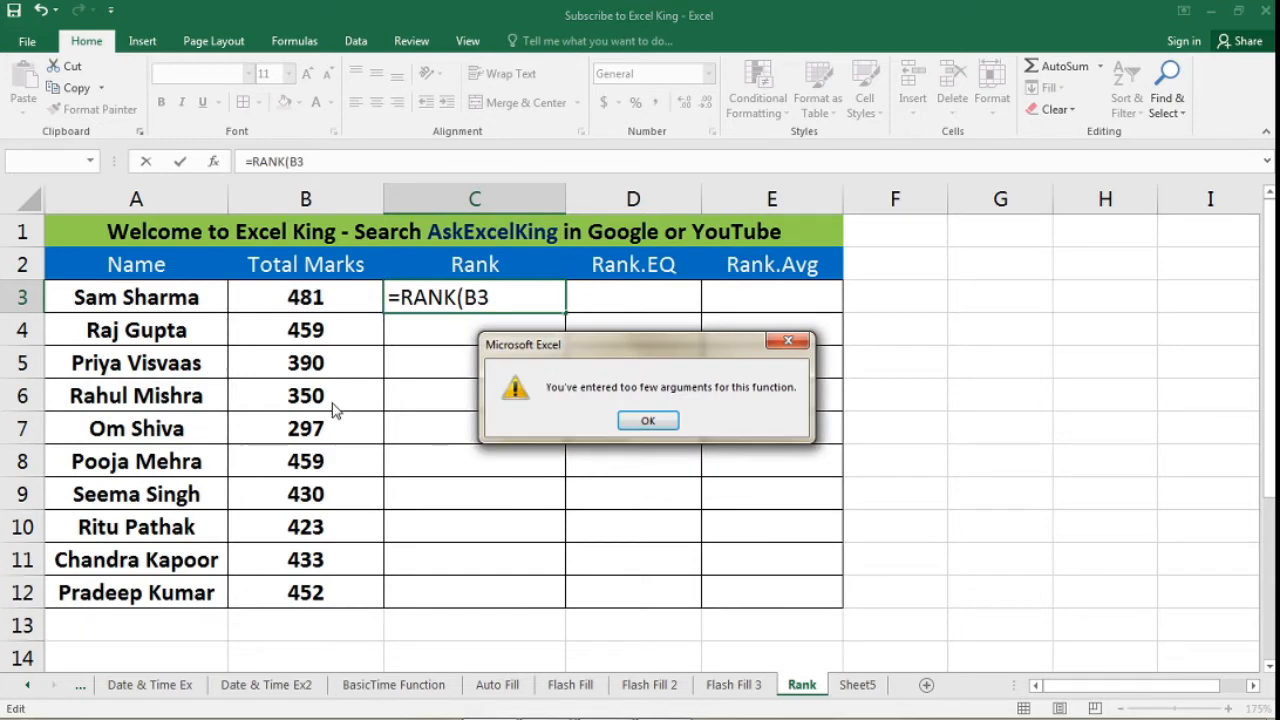
pyautogui.click(649, 420)
pyautogui.click(523, 303)
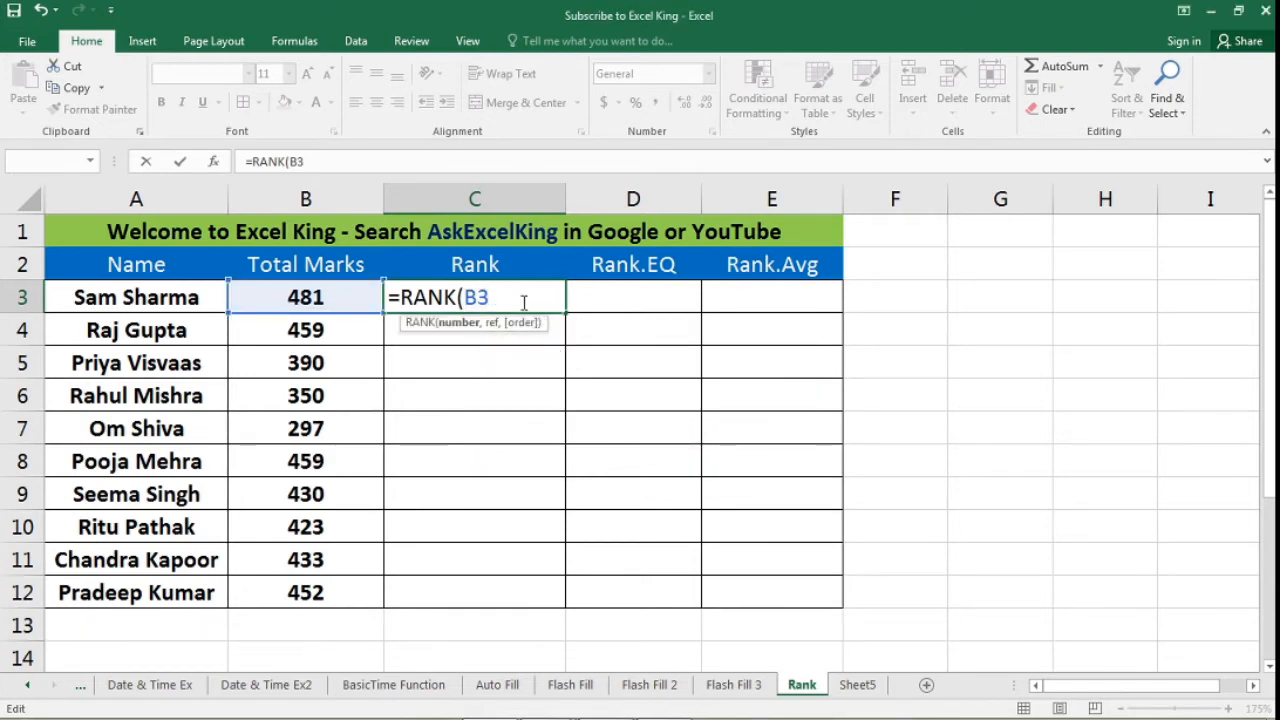
# - Add B3:B12 as the reference range and enter the formula =RANK(B3,B3:B12) without an order argument
pyautogui.write(',')
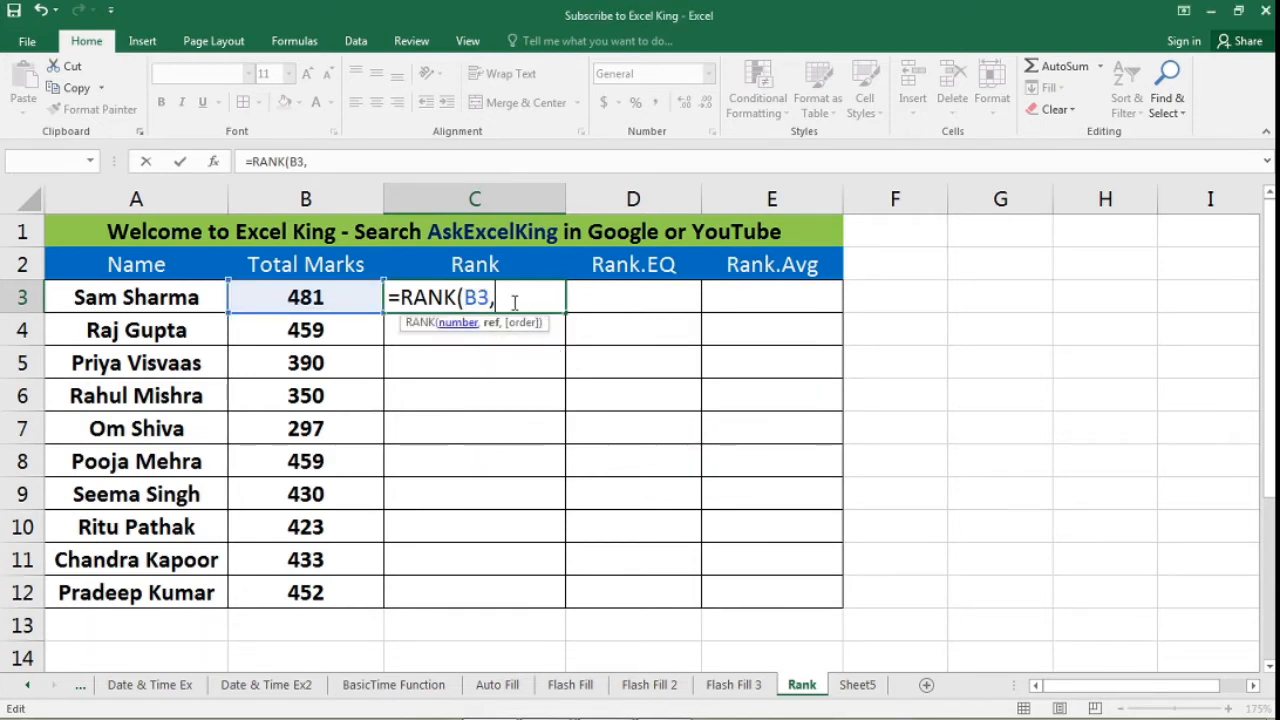
pyautogui.moveTo(305, 297); pyautogui.dragTo(325, 592)
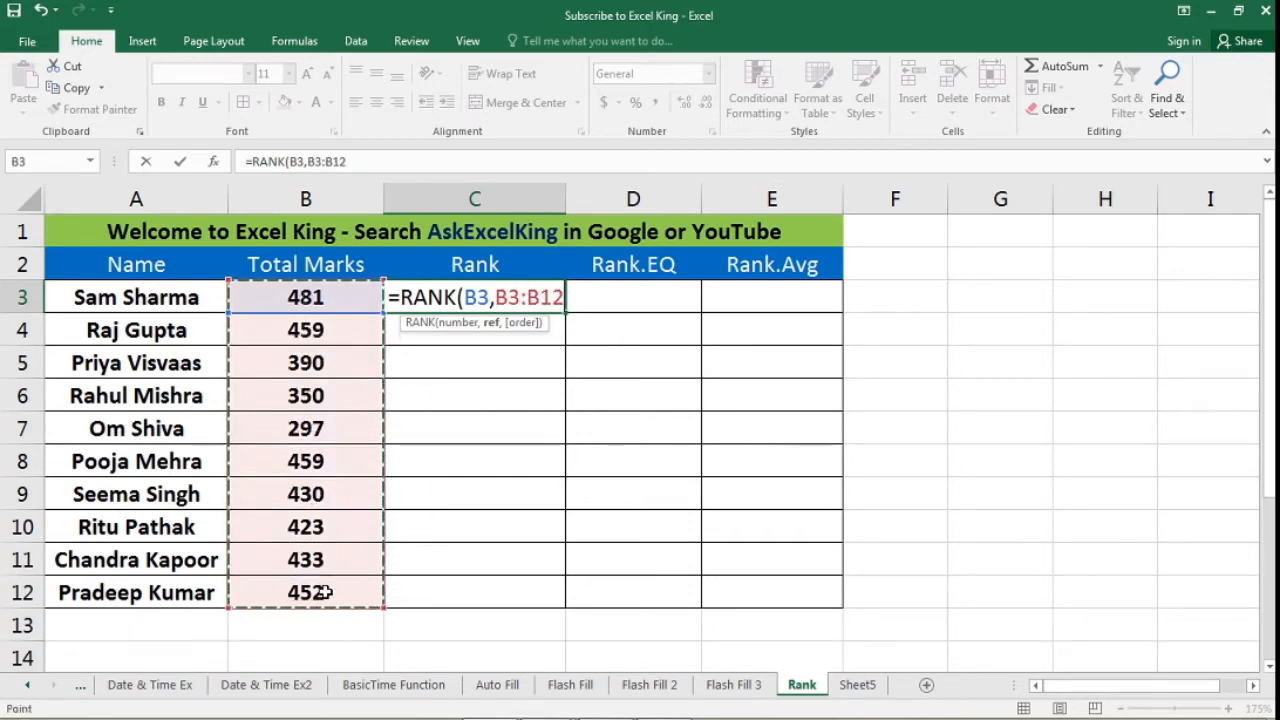
pyautogui.moveTo(334, 295); pyautogui.dragTo(340, 592)
pyautogui.moveTo(335, 292); pyautogui.dragTo(331, 595)
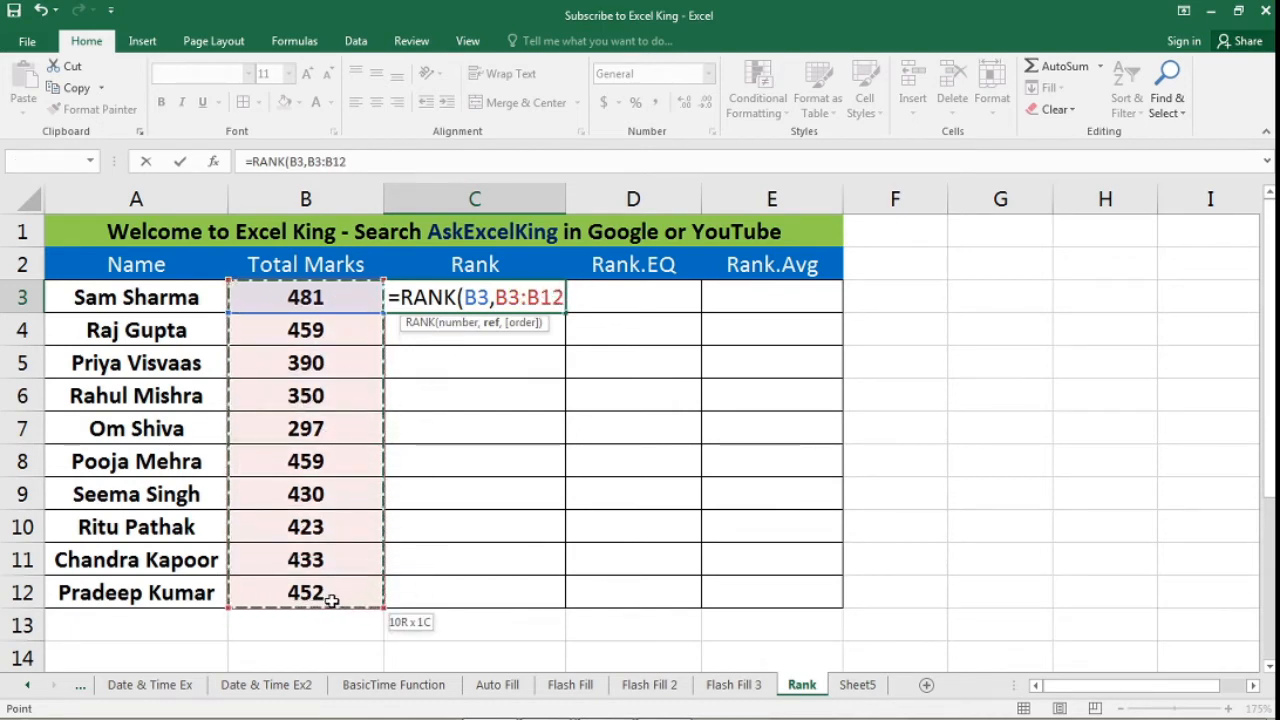
pyautogui.moveTo(331, 600); pyautogui.dragTo(331, 600)
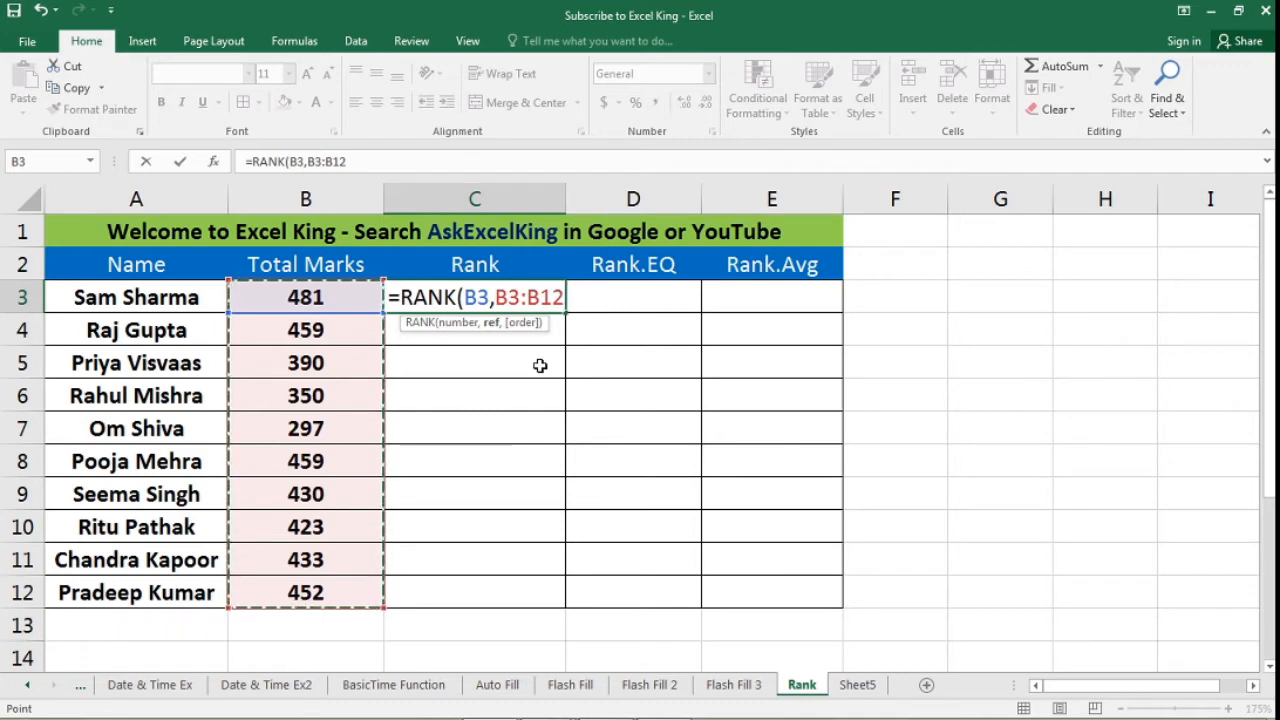
pyautogui.write(',')
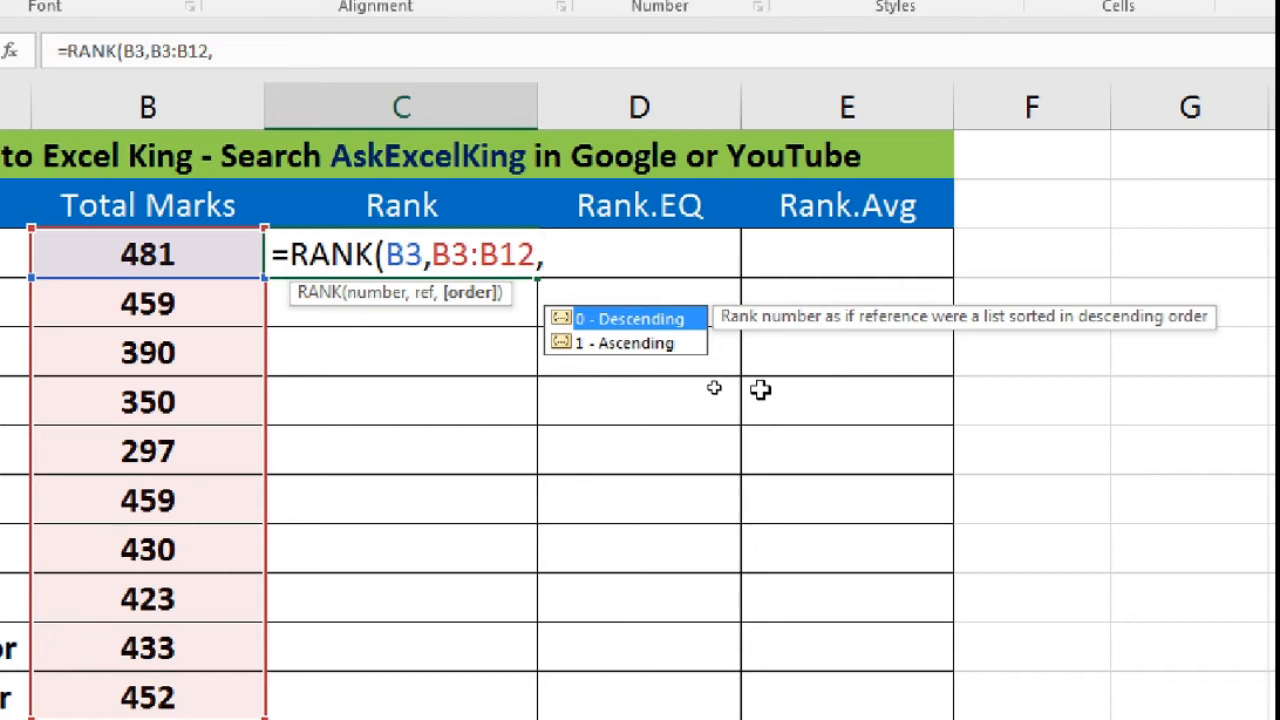
pyautogui.press('BackSpace')
pyautogui.press('Return')
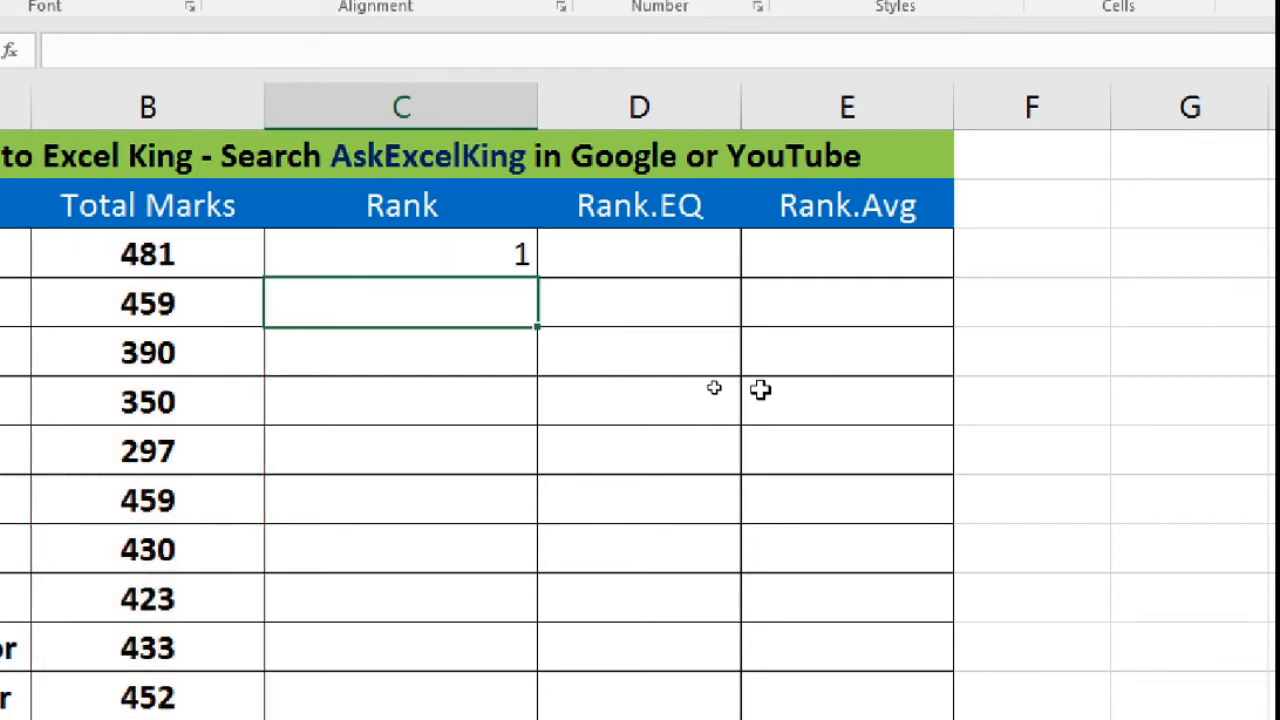
# - Check the rank in C3 against the first student's marks and the full marks range B3:B12
pyautogui.click(498, 252)
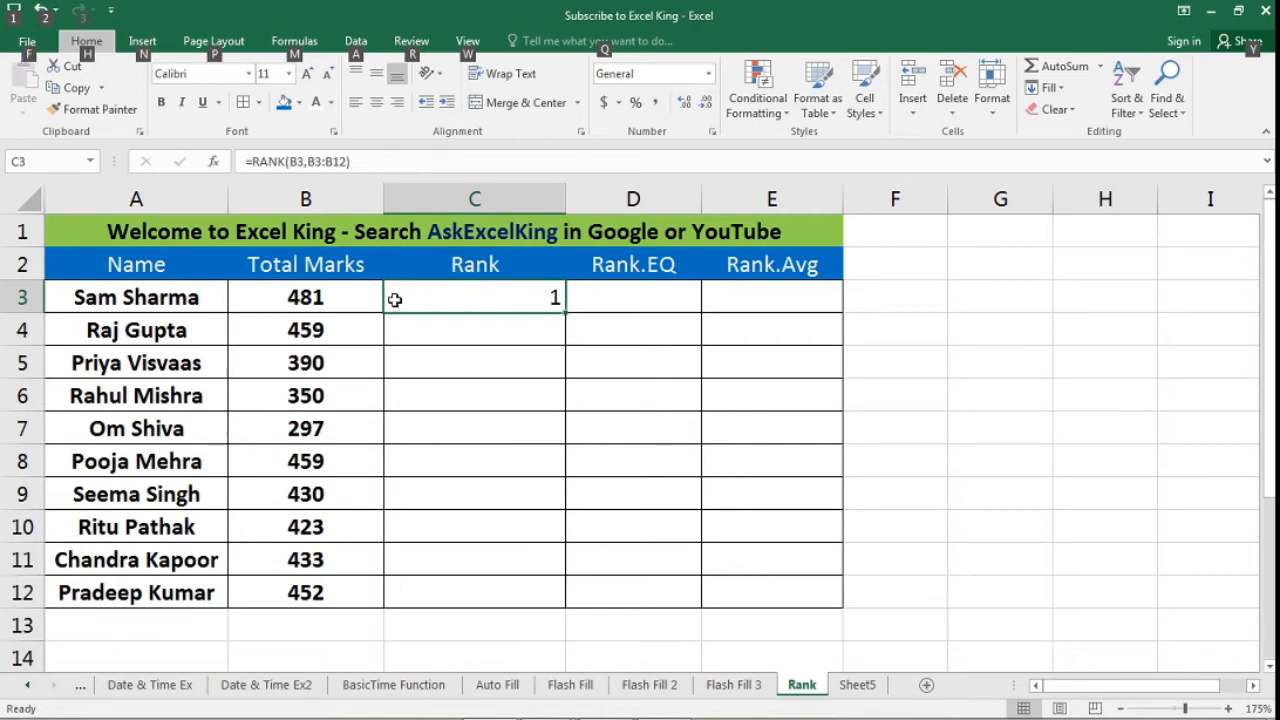
pyautogui.click(334, 297)
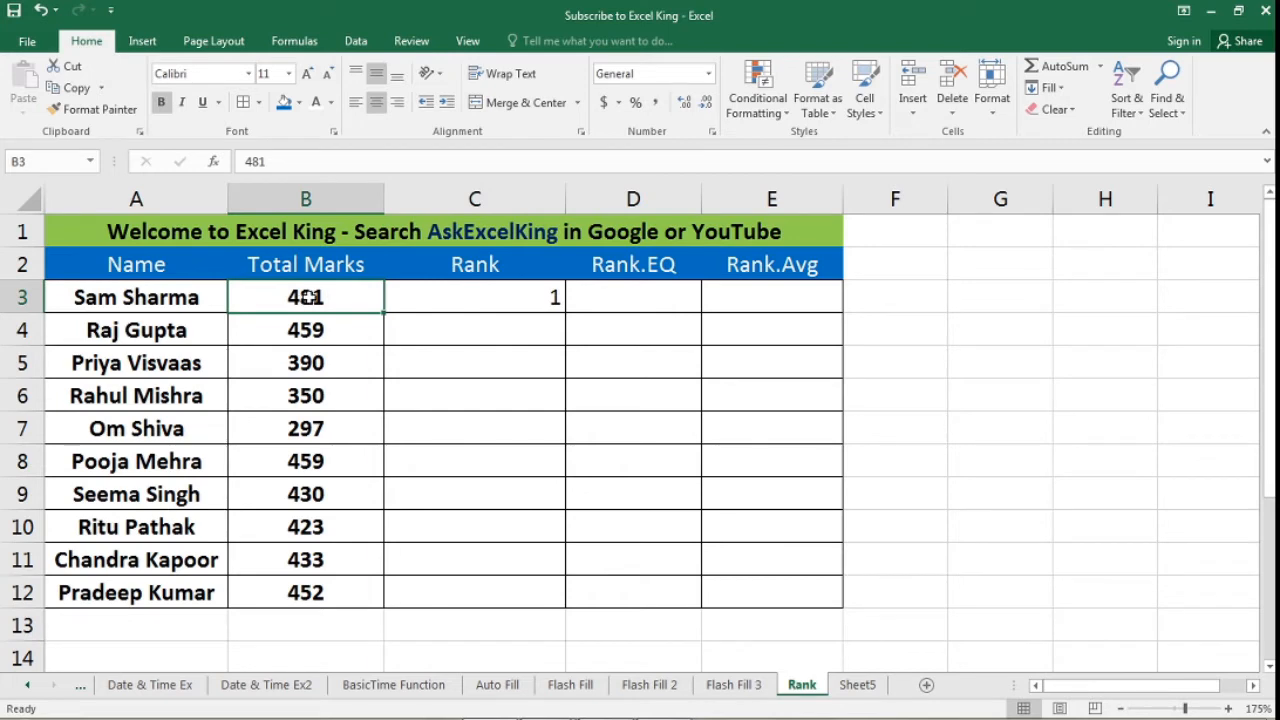
pyautogui.moveTo(305, 297); pyautogui.dragTo(320, 590)
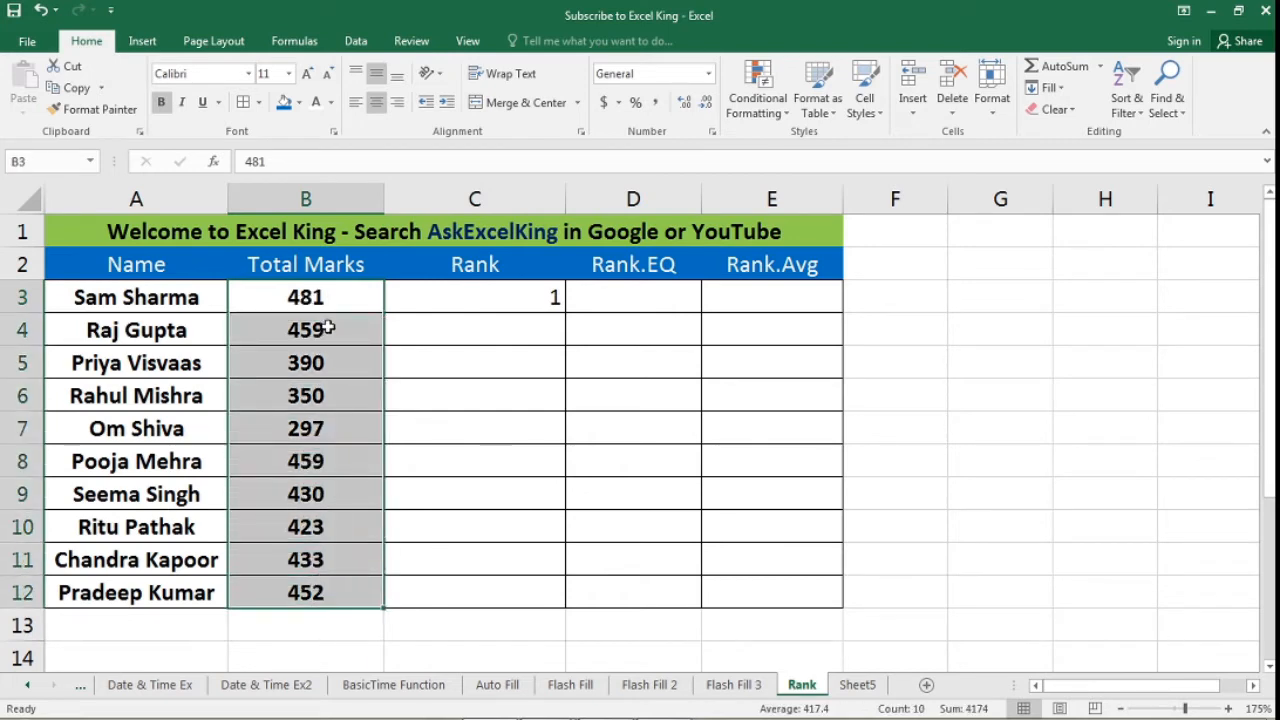
# - Fill the RANK formula from C3 down to C12
pyautogui.click(334, 294)
pyautogui.click(522, 296)
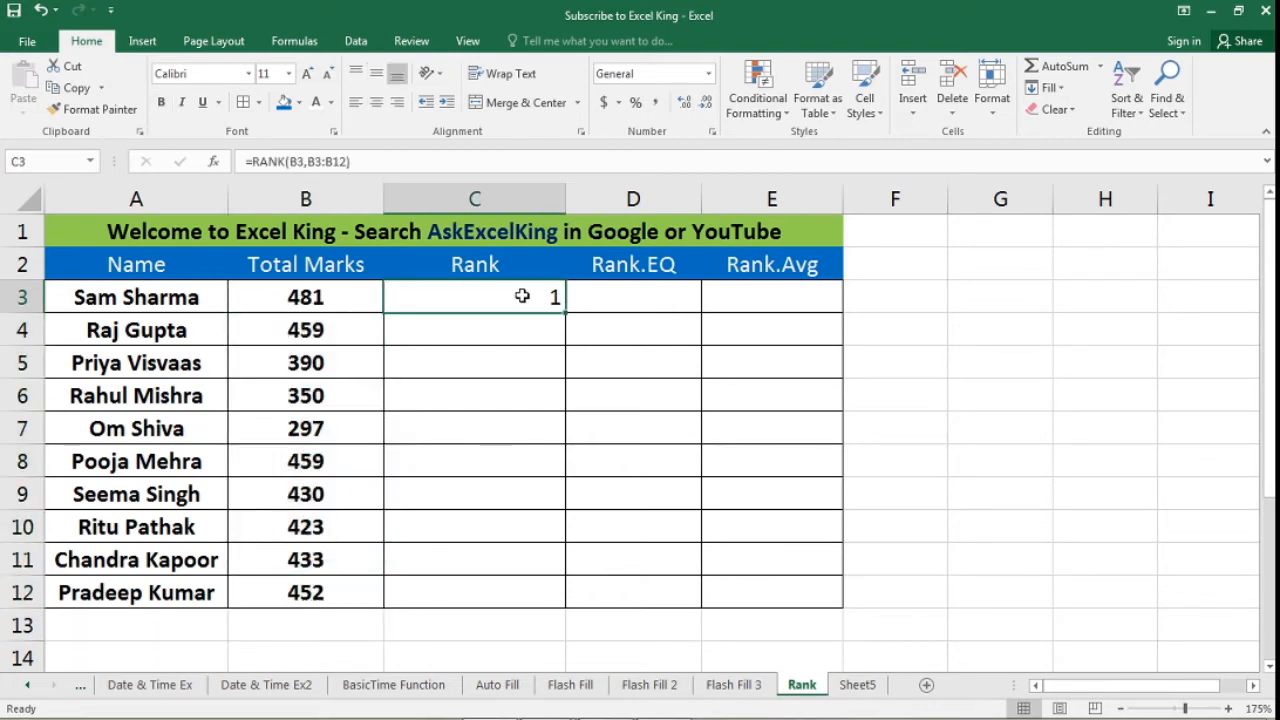
pyautogui.click(352, 299)
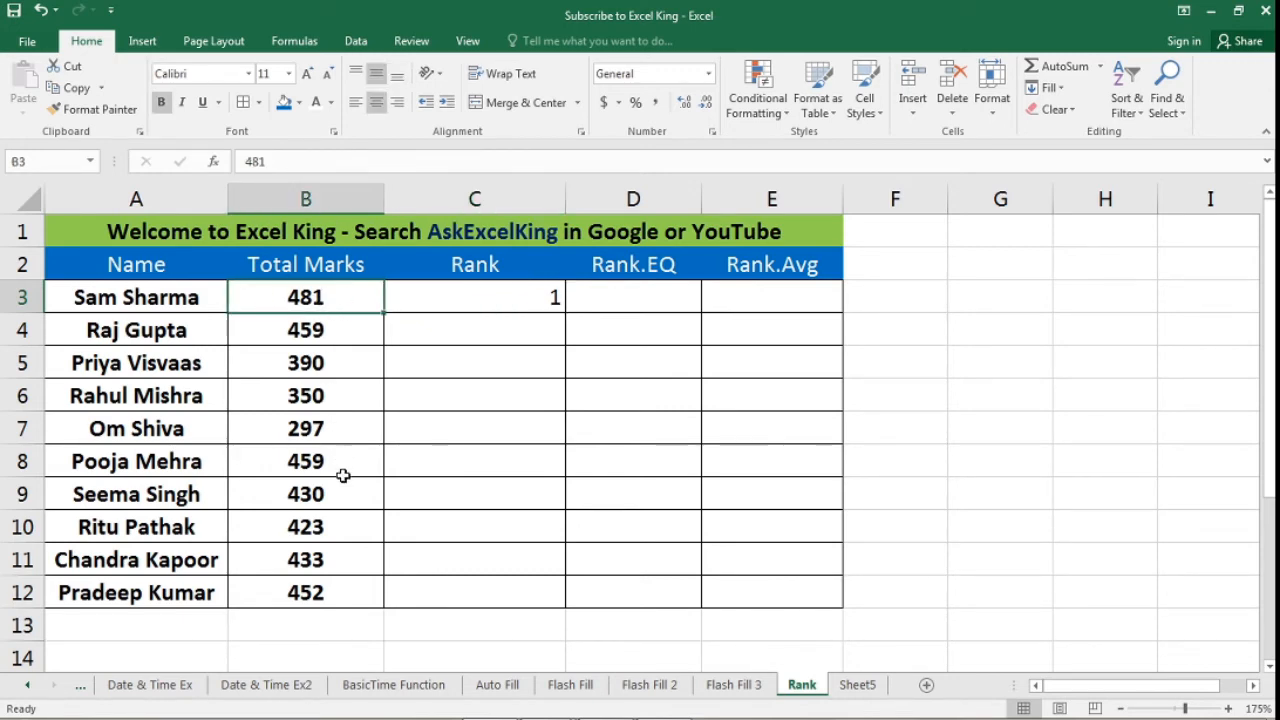
pyautogui.click(518, 308)
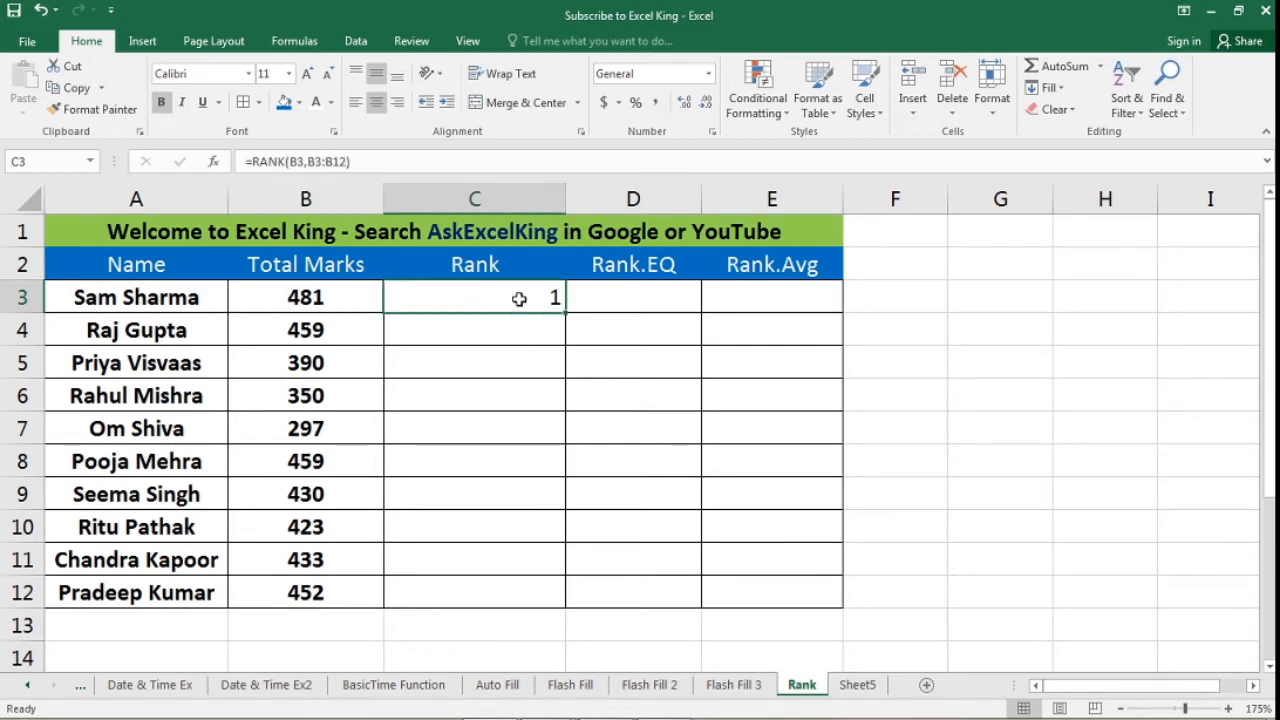
pyautogui.doubleClick(566, 314)
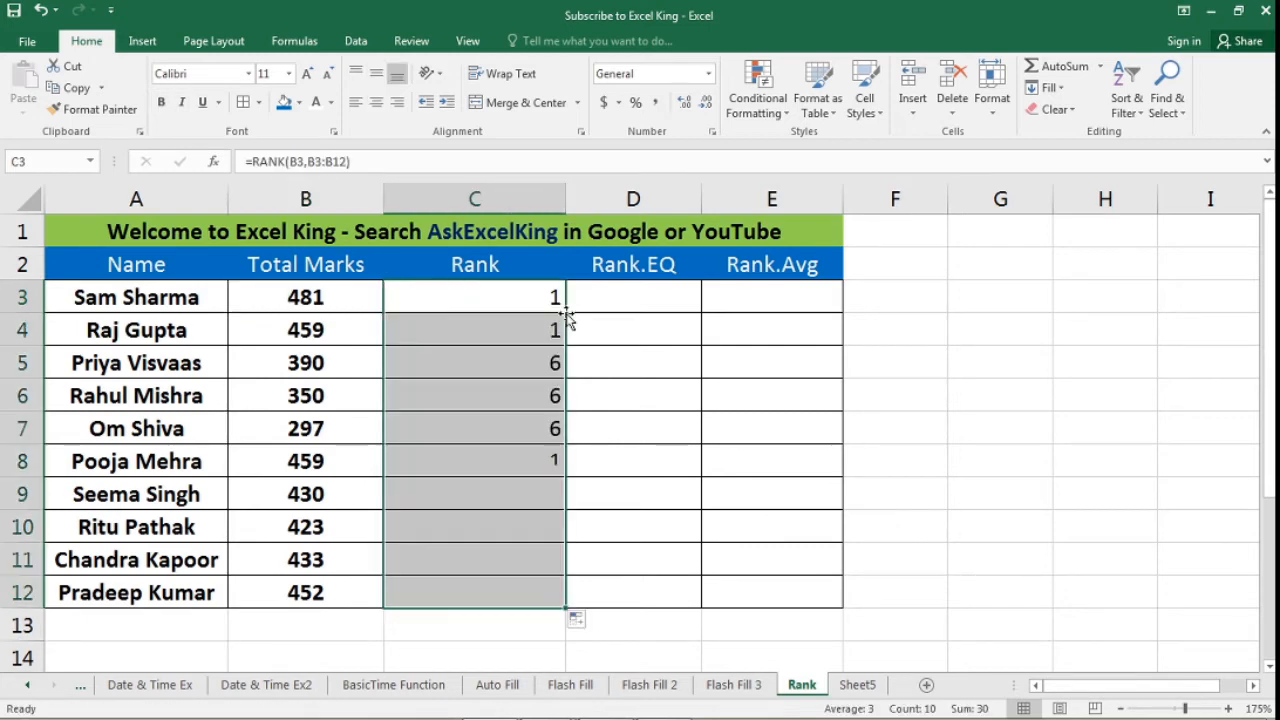
# - Compare the filled ranks in C4, C8 and C12
pyautogui.click(557, 329)
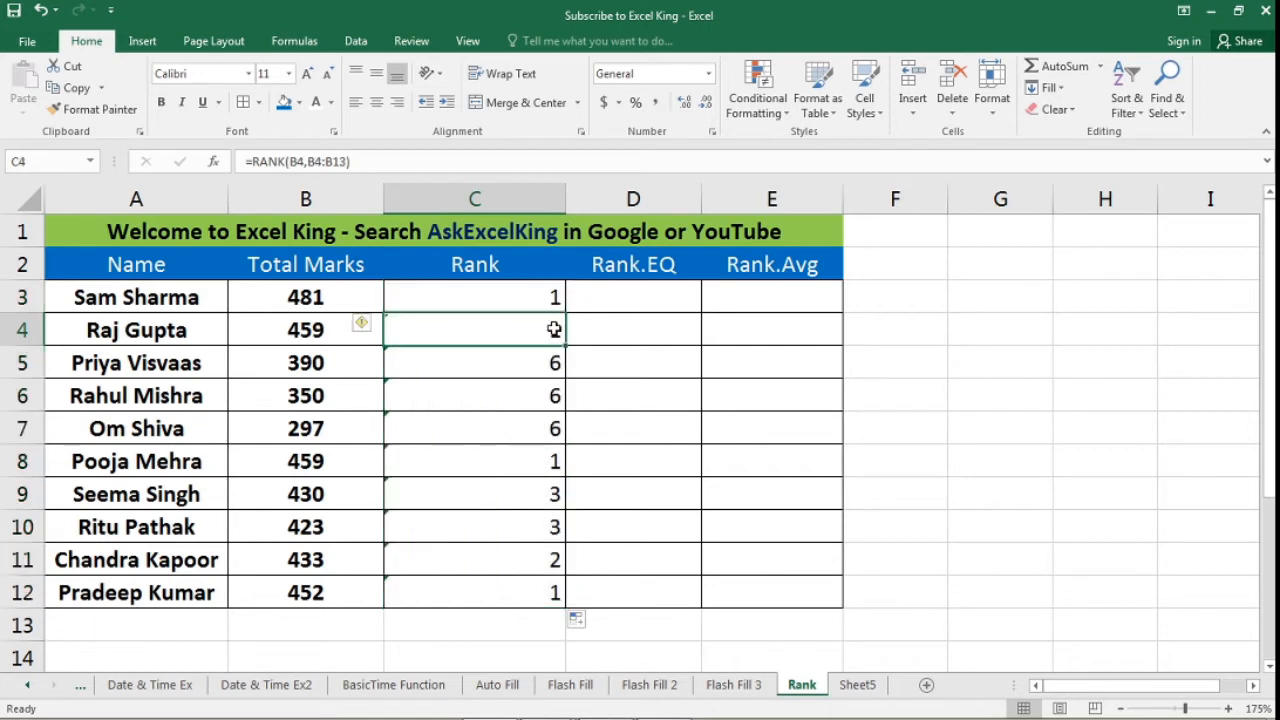
pyautogui.click(548, 594)
pyautogui.click(533, 461)
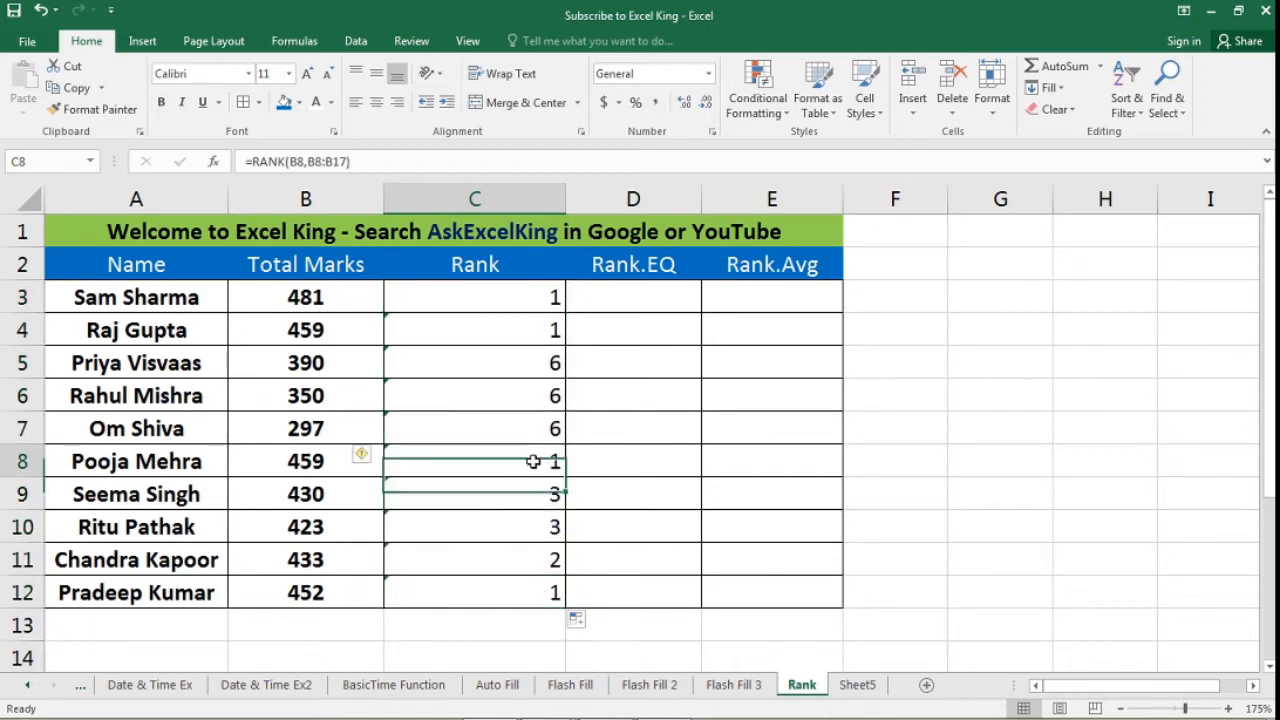
pyautogui.click(505, 333)
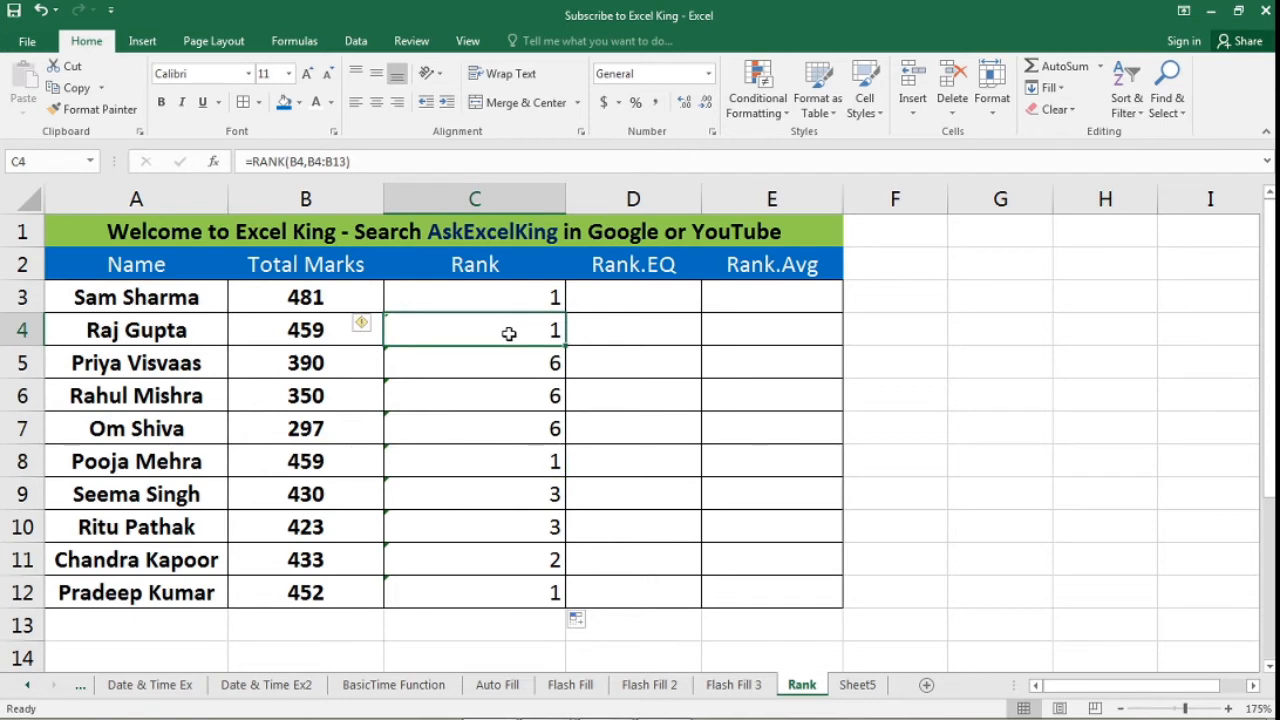
# - Inspect the cell references in the RANK formulas of C4 and C5
pyautogui.press('F2')
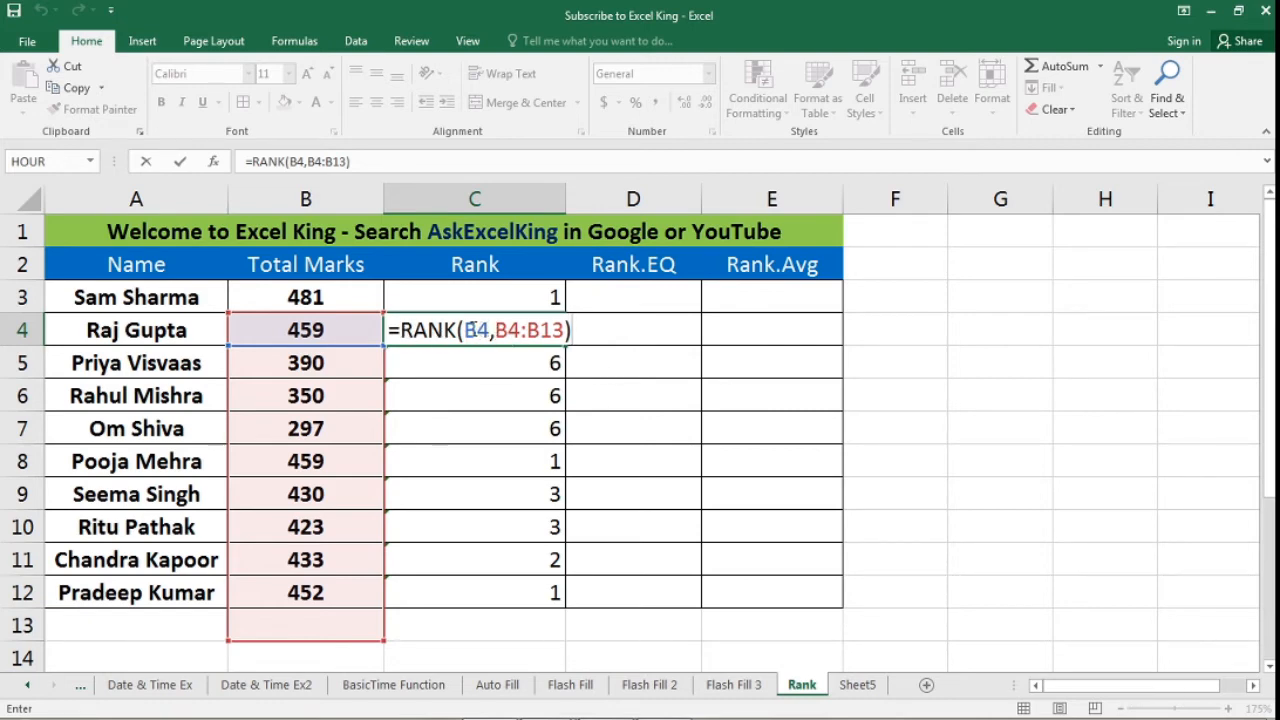
pyautogui.click(5, 330)
pyautogui.click(275, 328)
pyautogui.click(485, 335)
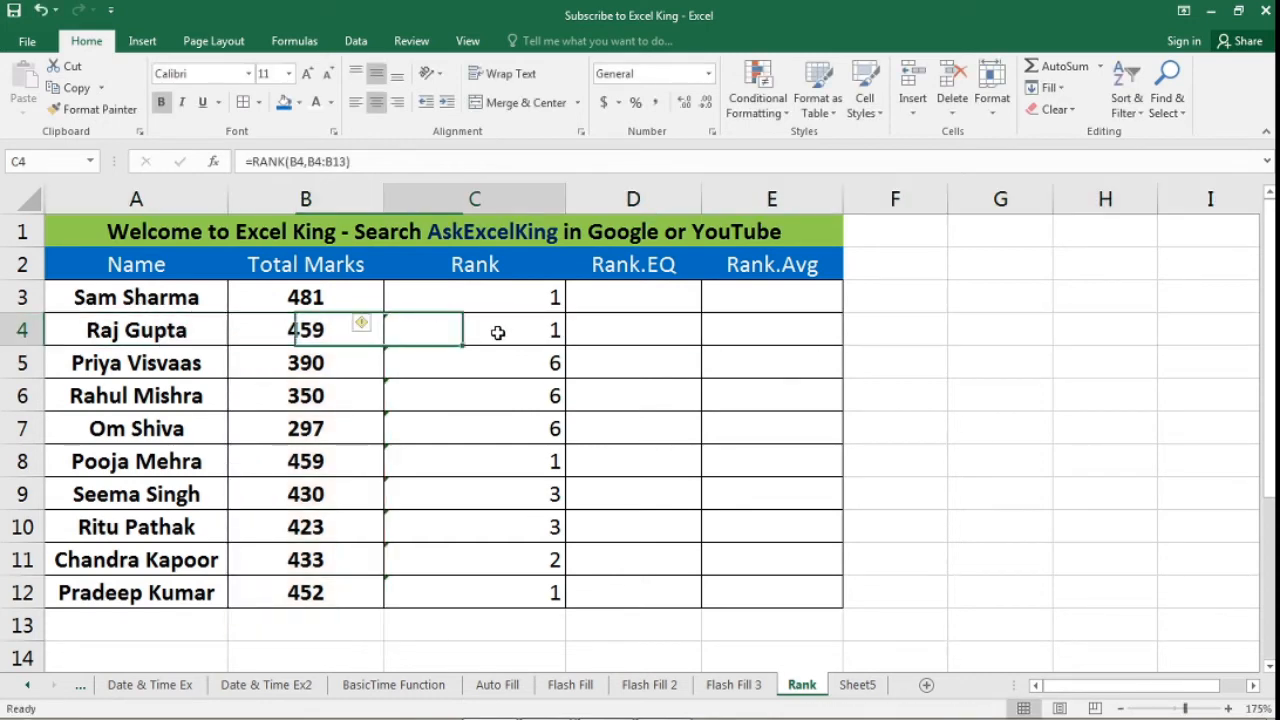
pyautogui.press('F2')
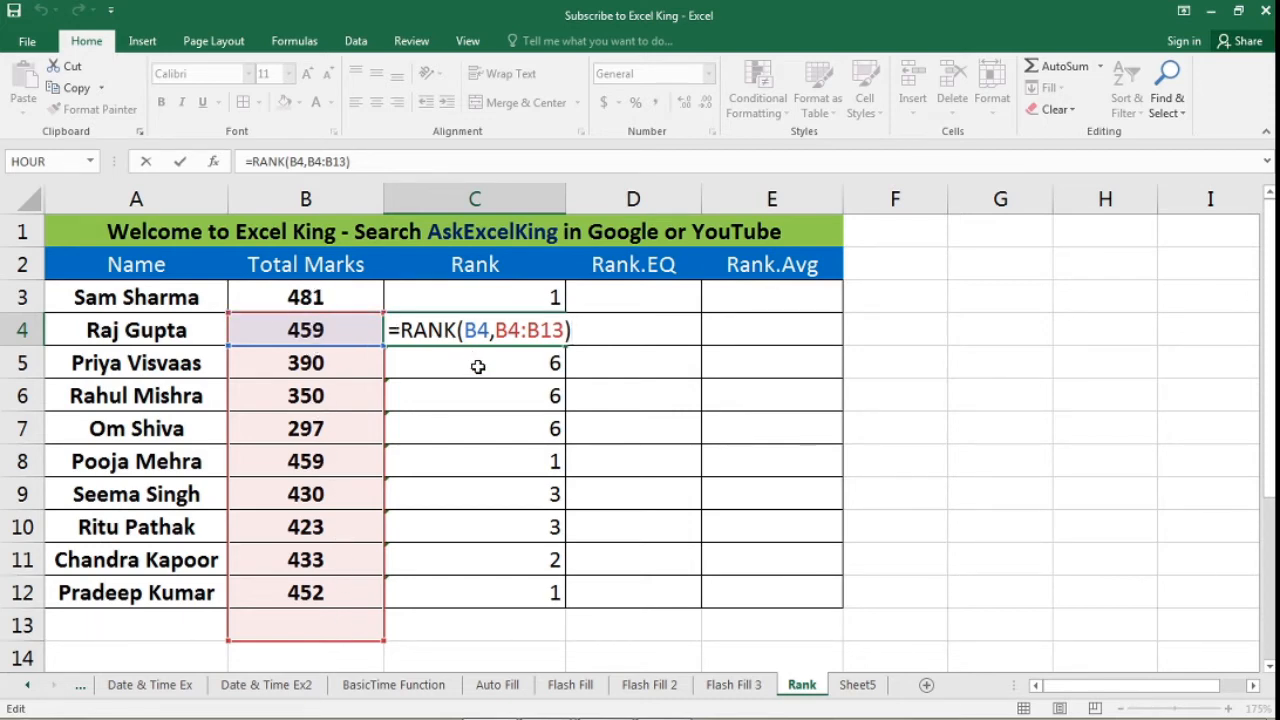
pyautogui.press('Return')
pyautogui.press('F2')
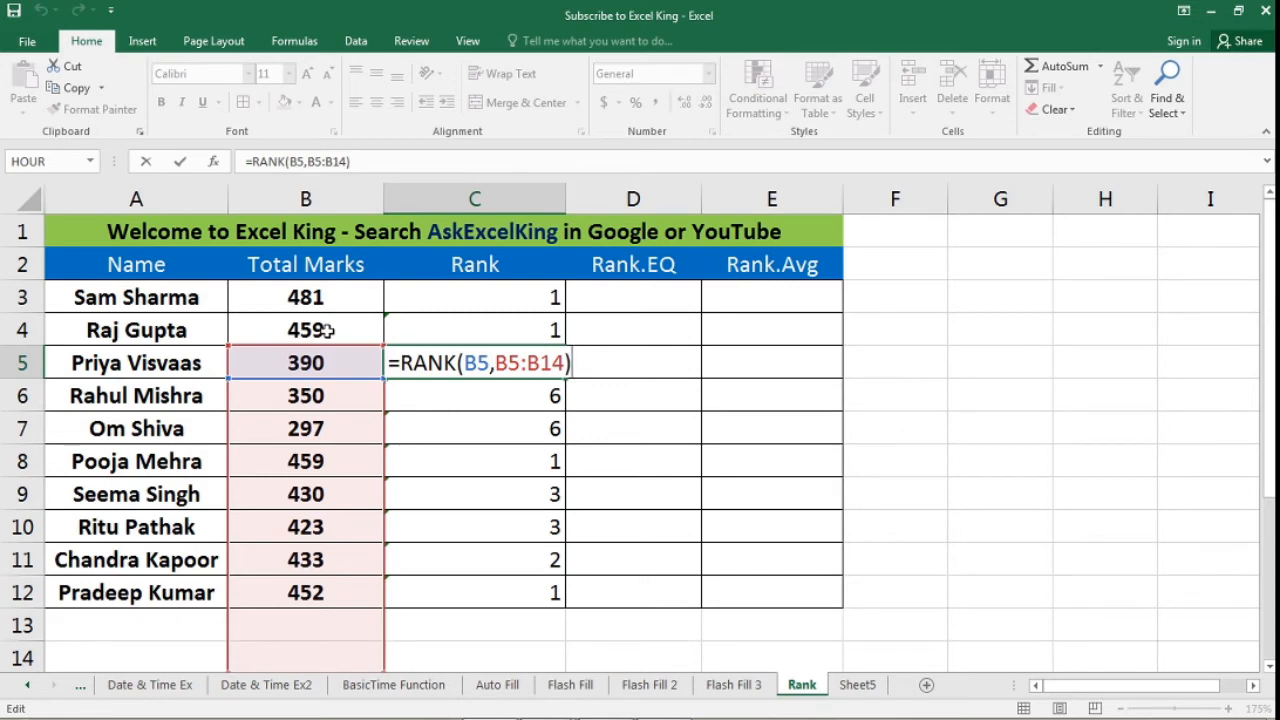
pyautogui.hotkey('ctrl', 'Return')
# - Clear the RANK formulas from C3:C12
pyautogui.moveTo(350, 306); pyautogui.dragTo(351, 588)
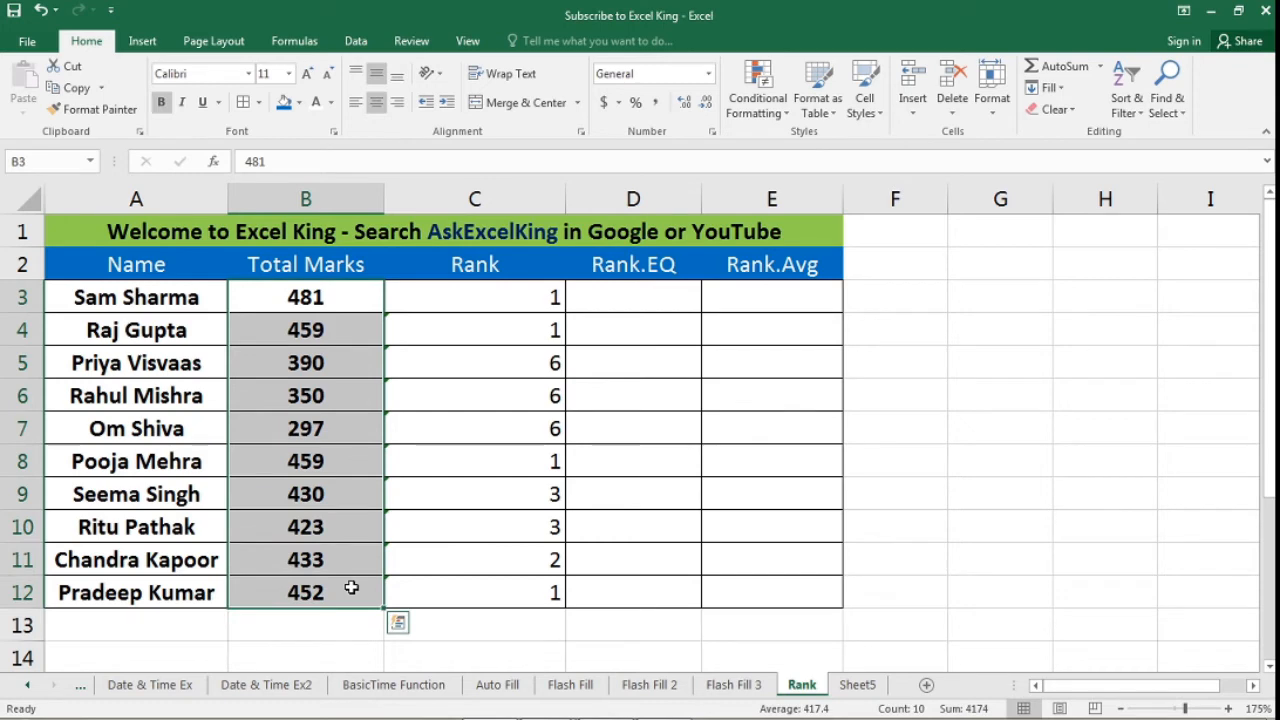
pyautogui.moveTo(508, 331); pyautogui.dragTo(515, 592)
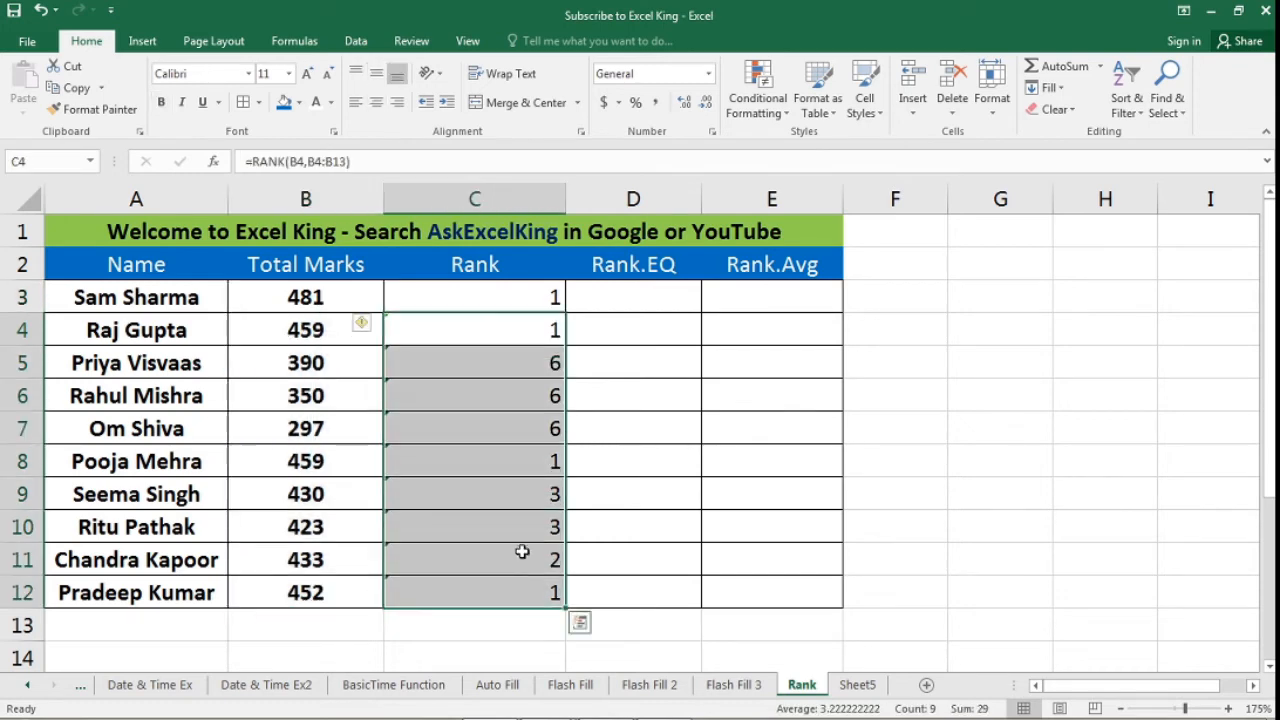
pyautogui.moveTo(503, 303); pyautogui.dragTo(514, 586)
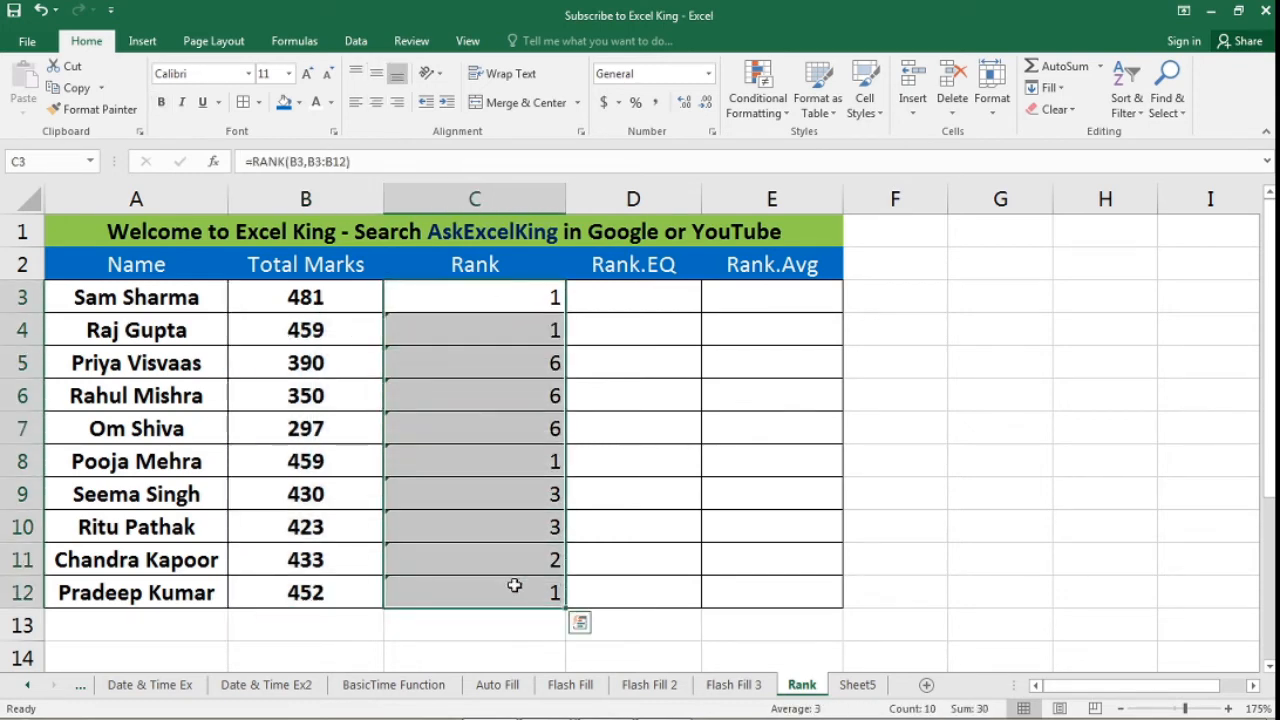
pyautogui.press('Delete')
# - Start a new RANK formula in C3 with B3 as the number argument
pyautogui.click(492, 301)
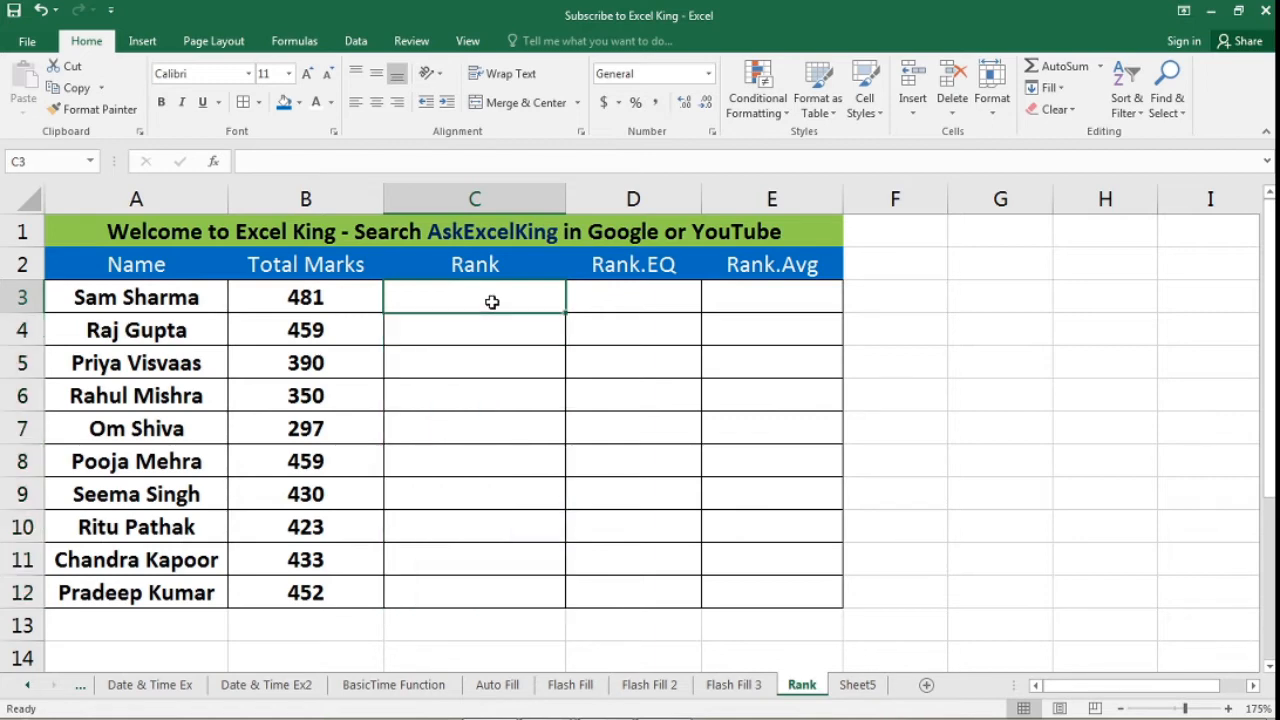
pyautogui.write('=rank')
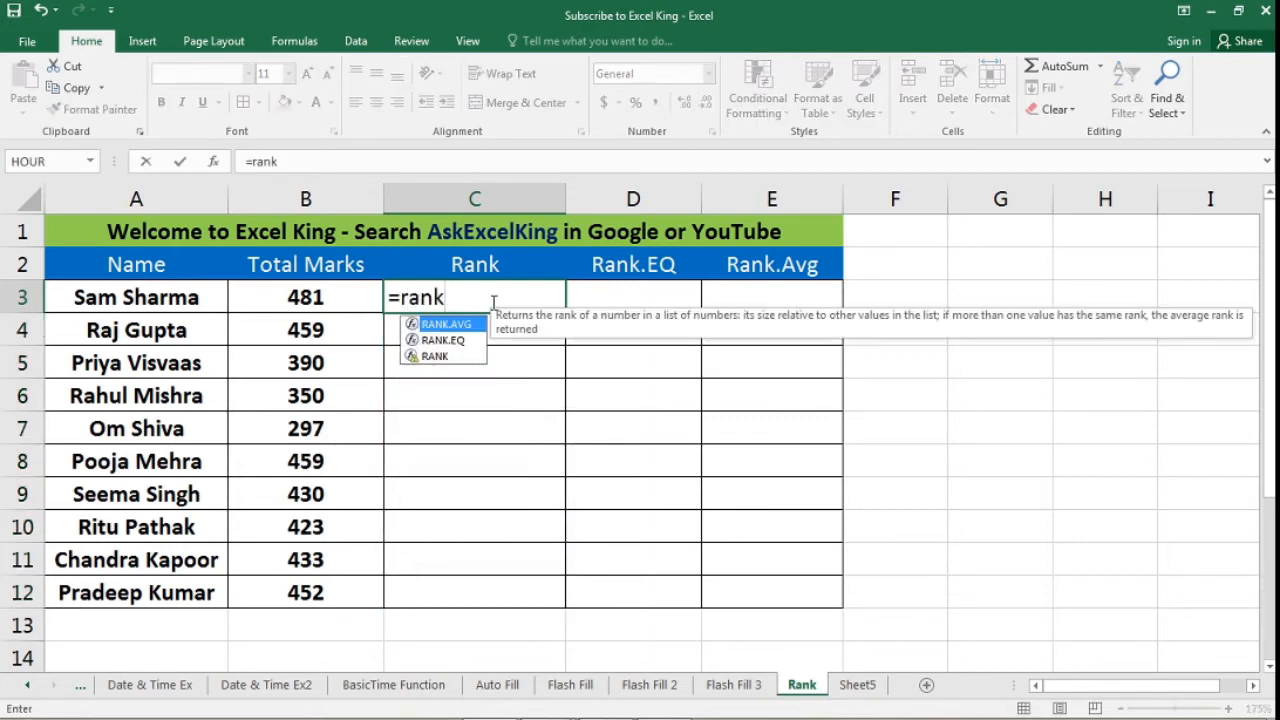
pyautogui.press('Down')
pyautogui.press('Down')
pyautogui.press('Tab')
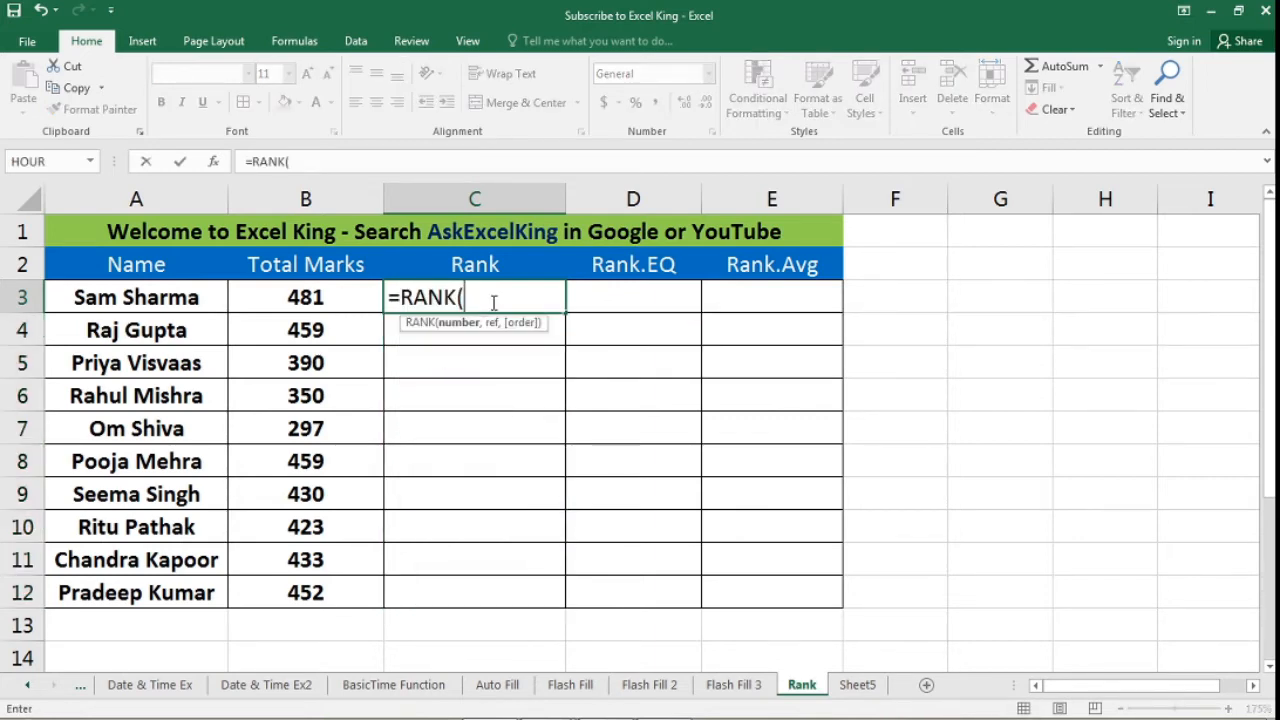
pyautogui.click(363, 294)
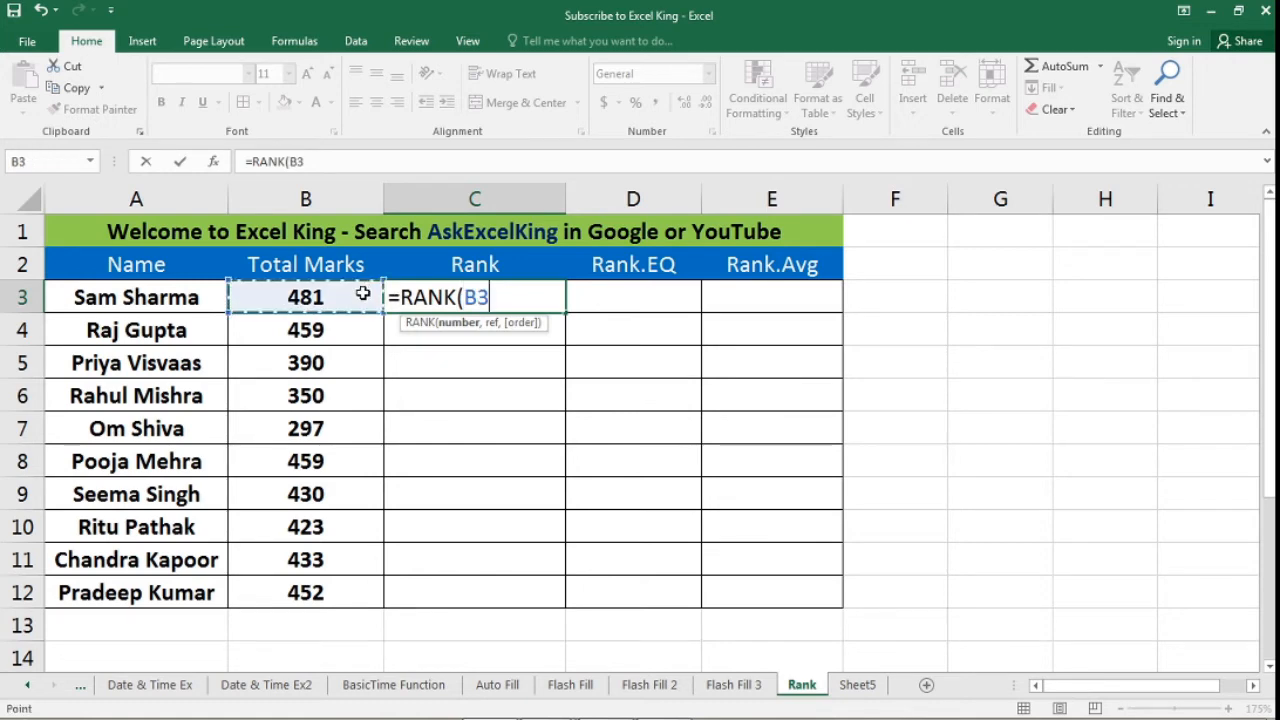
# - Add the absolute range $B$3:$B$12 as reference and 0 for descending order, and enter the formula =RANK(B3,$B$3:$B$12,0)
pyautogui.write(',')
pyautogui.moveTo(363, 294); pyautogui.dragTo(360, 604)
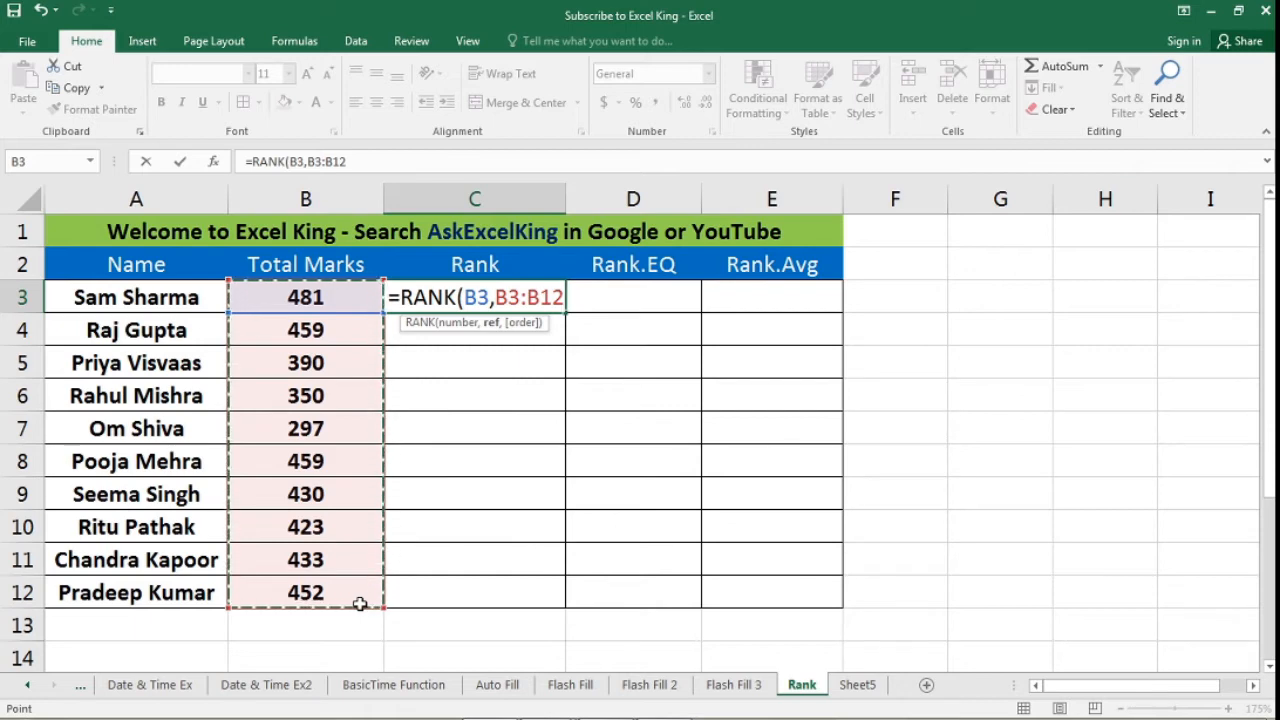
pyautogui.press('F4')
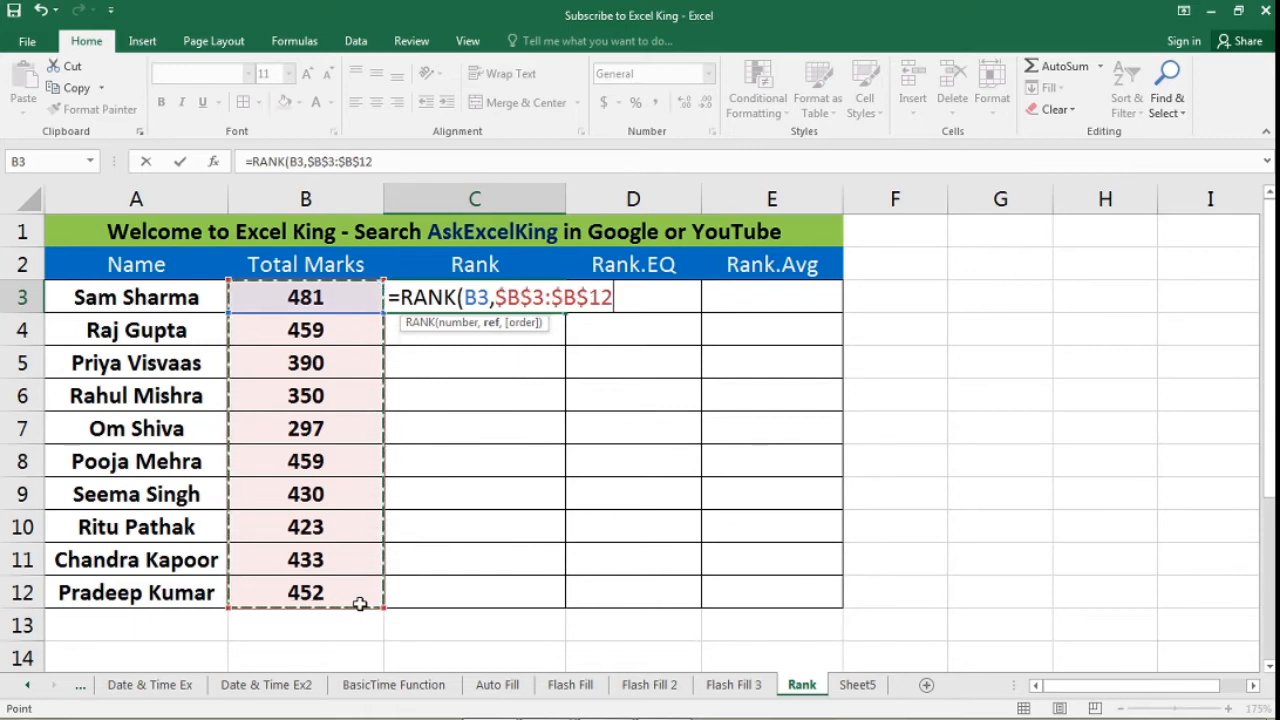
pyautogui.write(',')
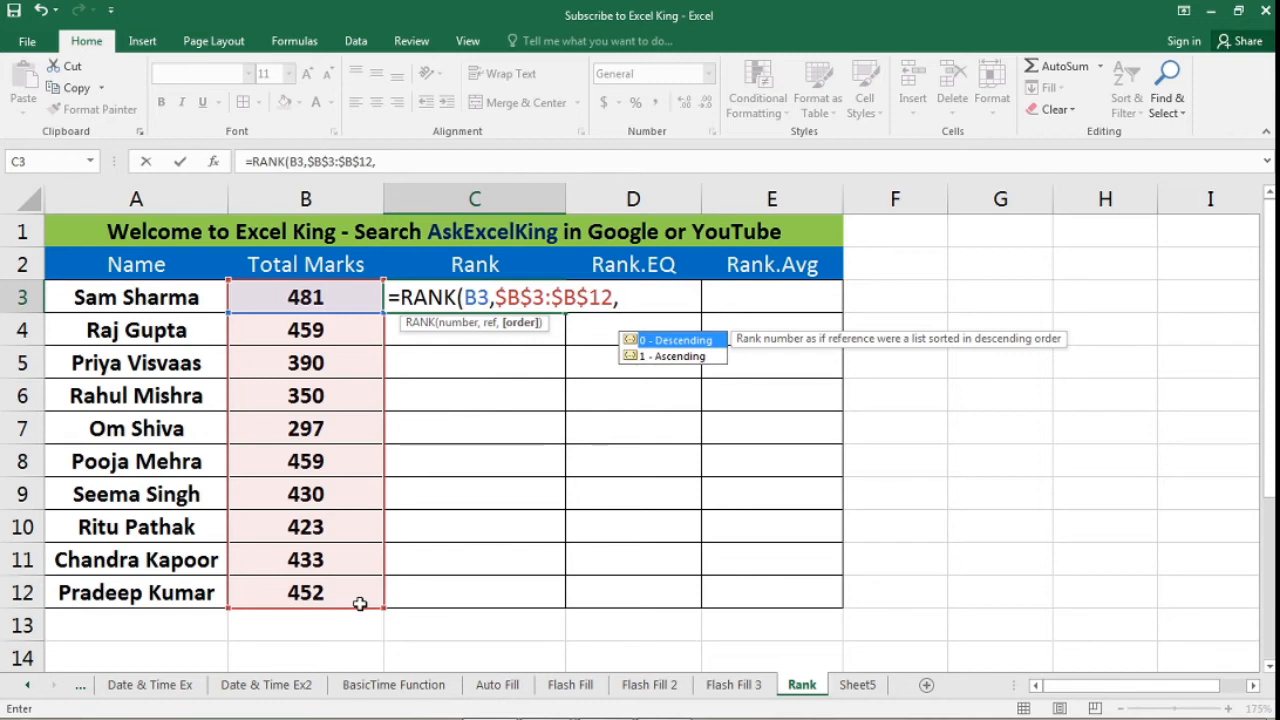
pyautogui.press('BackSpace')
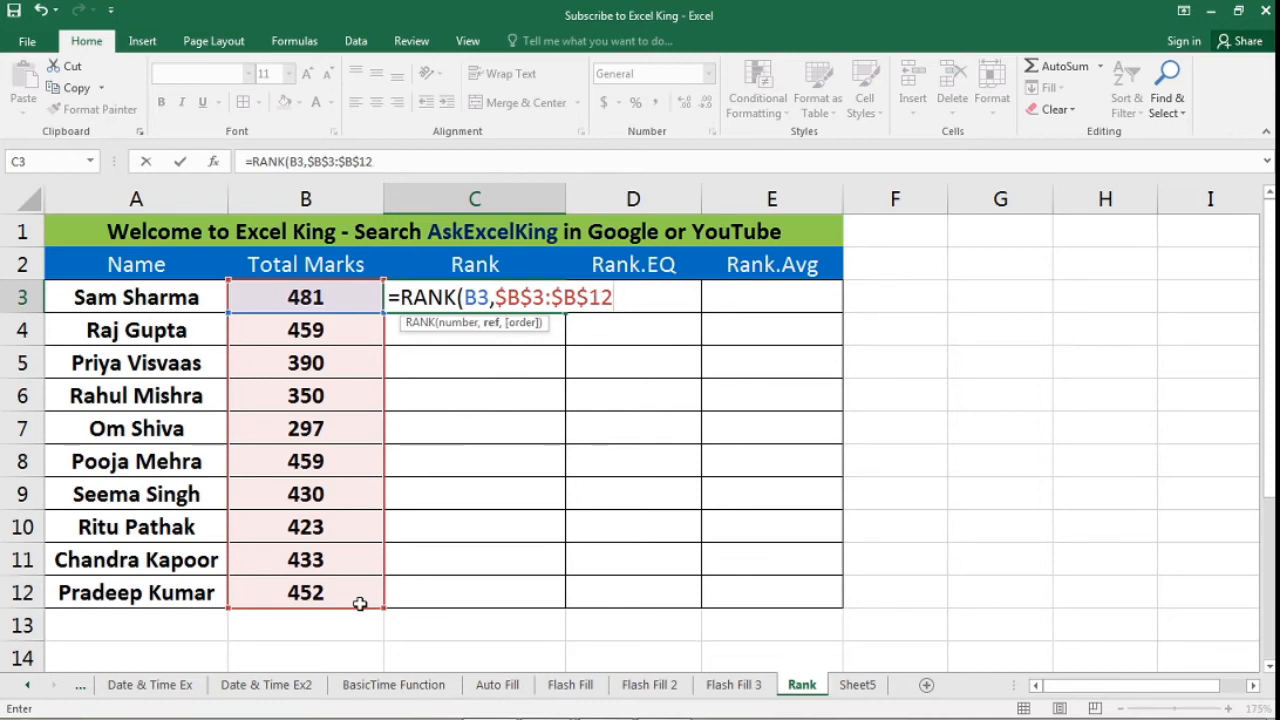
pyautogui.write(',0')
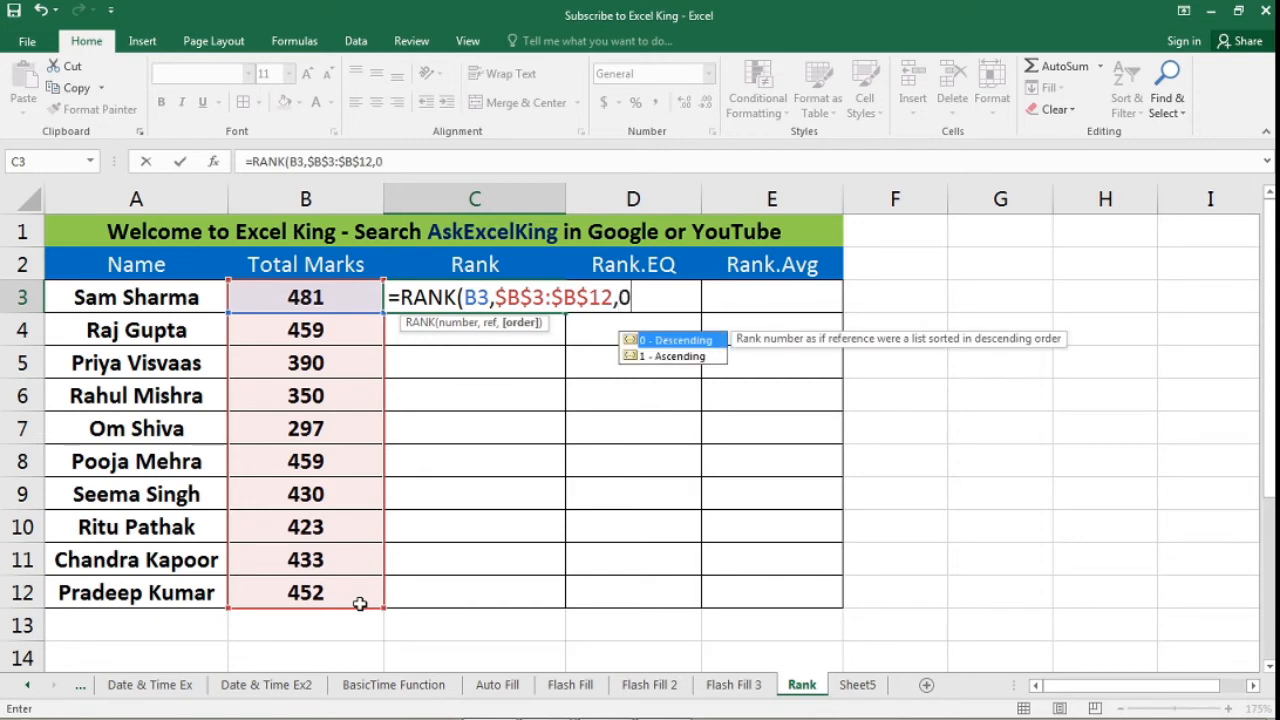
pyautogui.press('Return')
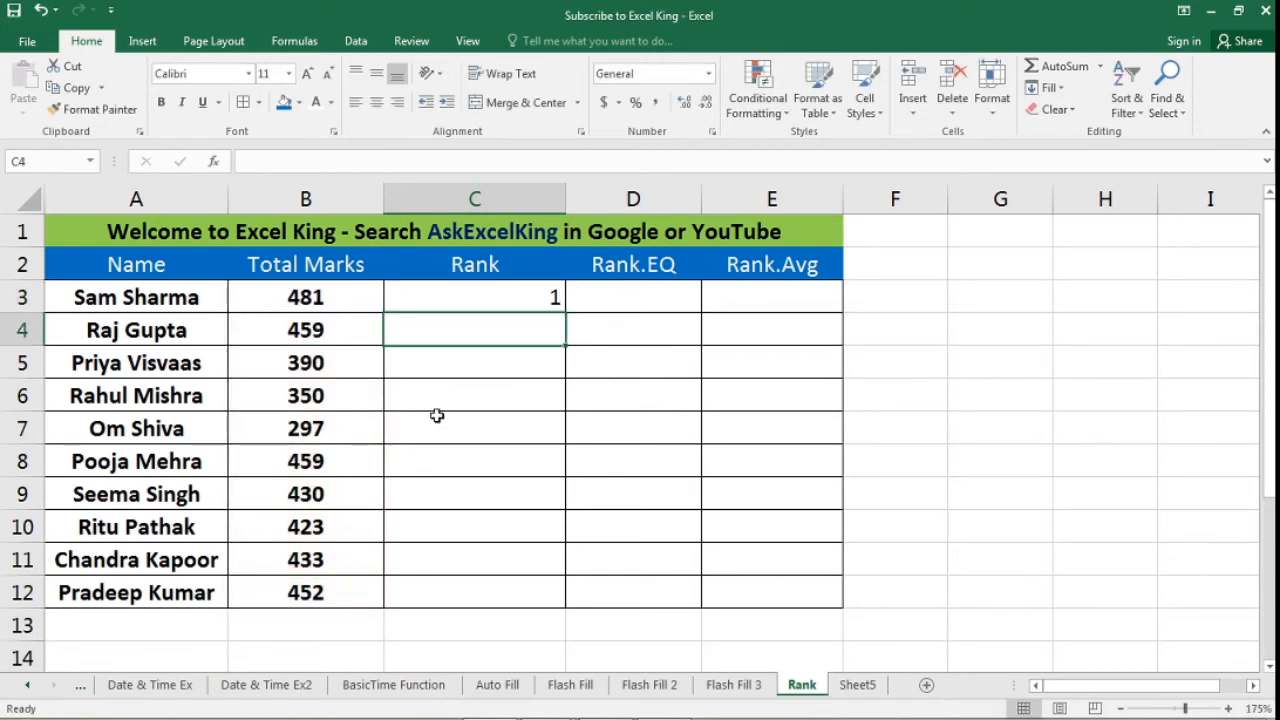
# - Fill the RANK formula from C3 down to C12 and centre the contents of column C
pyautogui.click(517, 295)
pyautogui.doubleClick(565, 313)
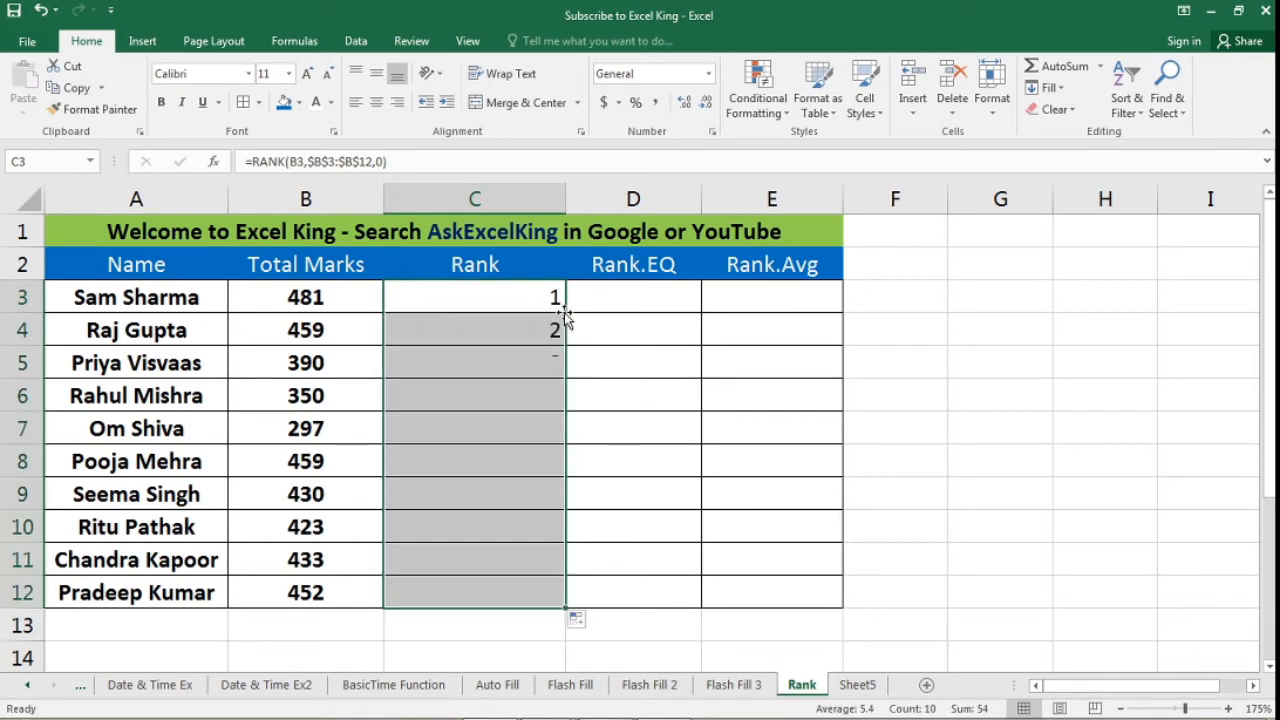
pyautogui.click(469, 192)
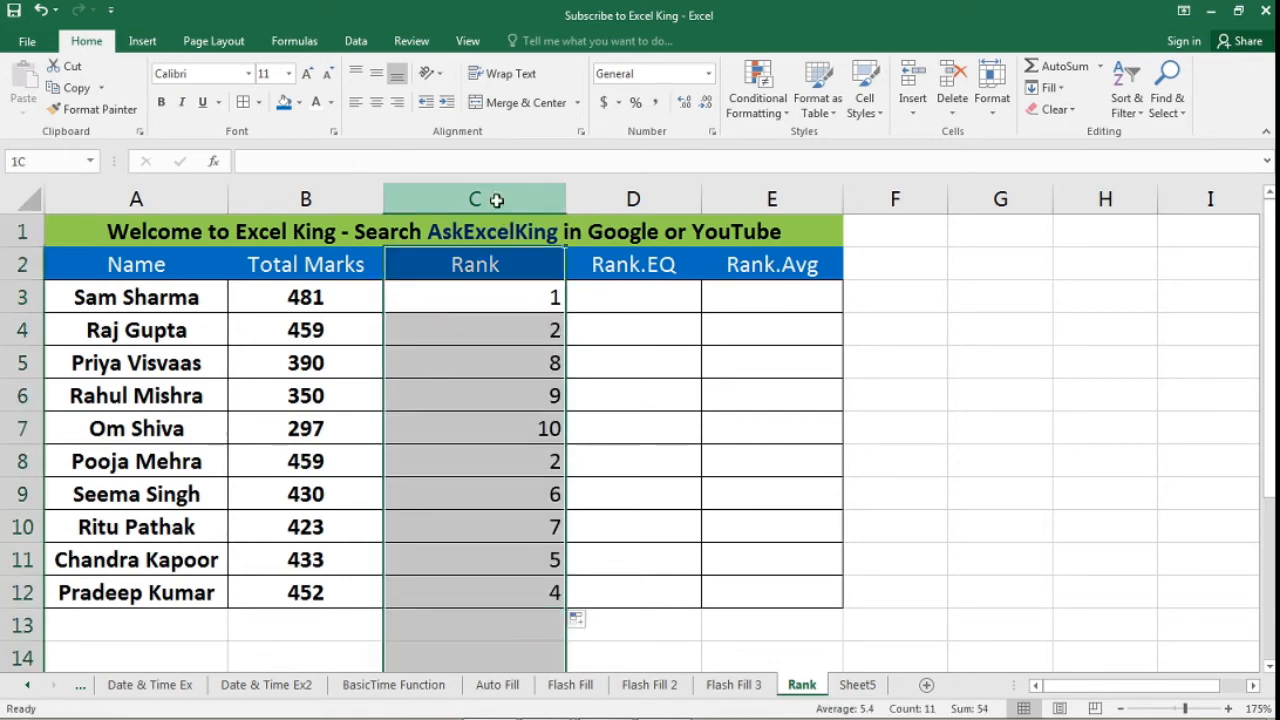
pyautogui.click(376, 102)
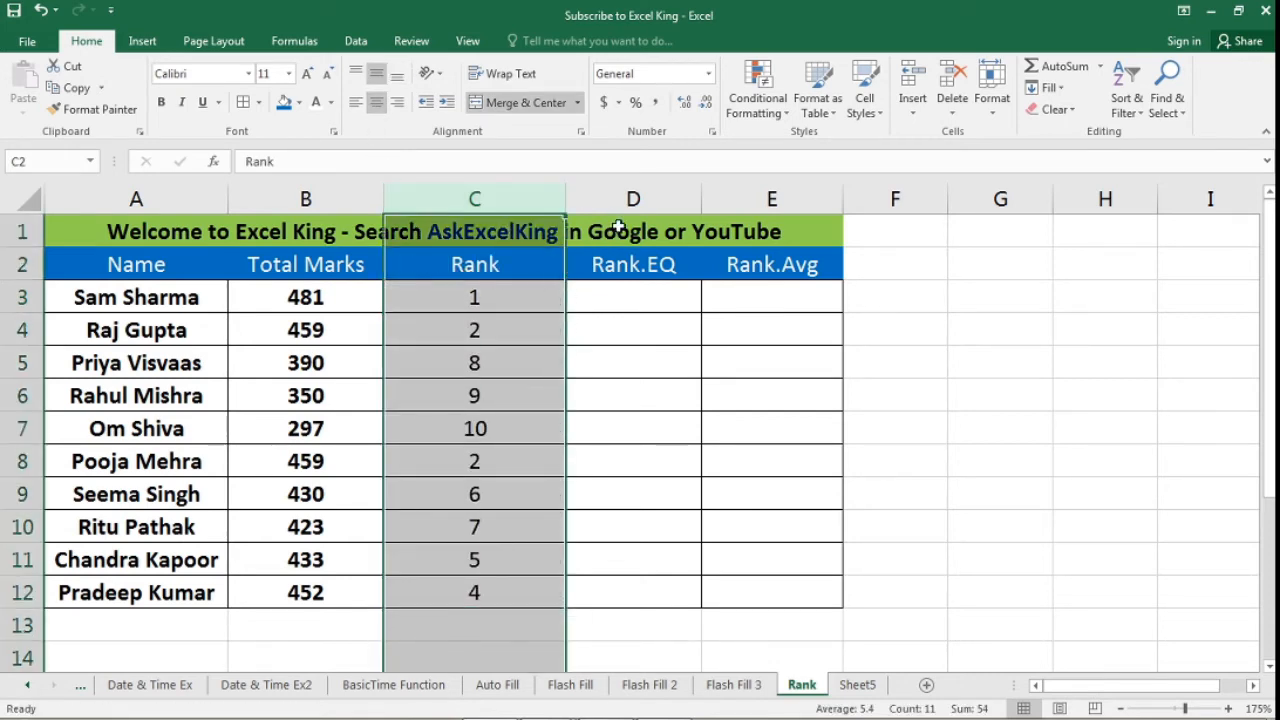
# - Centre the contents of the Rank.EQ and Rank.Avg columns, D and E
pyautogui.moveTo(640, 198); pyautogui.dragTo(714, 198)
pyautogui.click(383, 105)
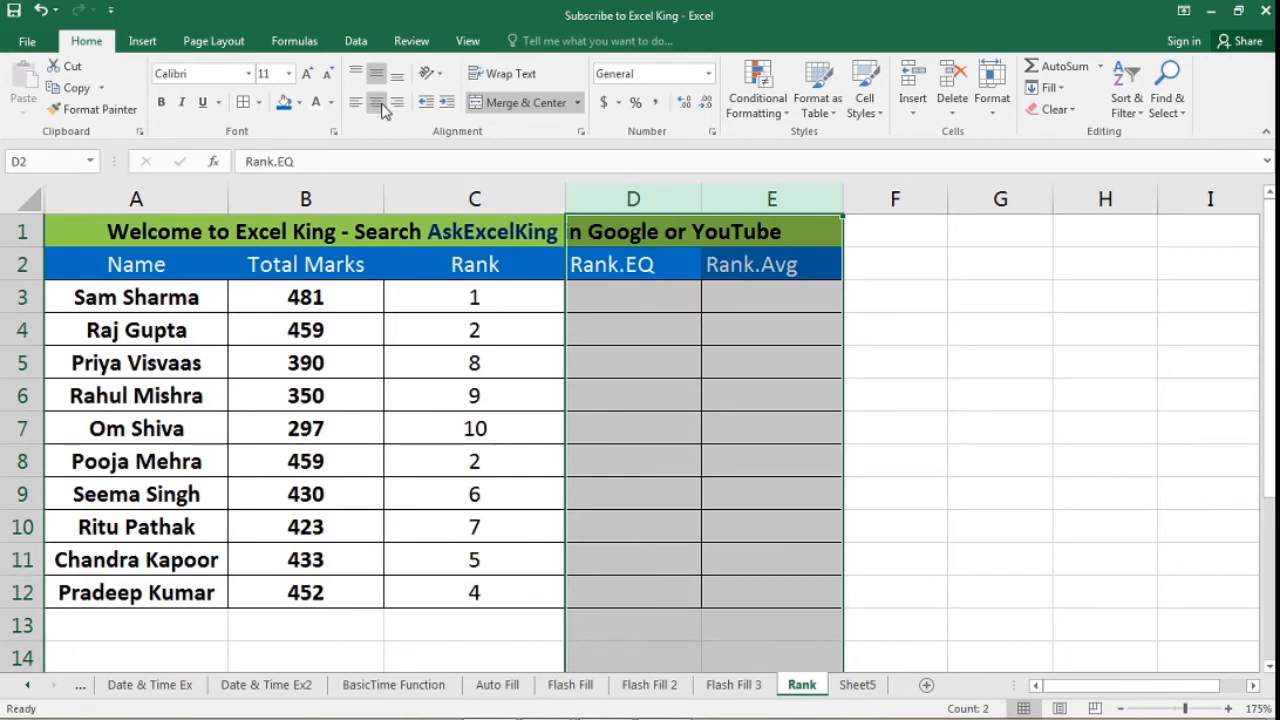
pyautogui.click(383, 105)
# - Check the ranks in C3, C4 and C8 against the students' total marks in column B
pyautogui.click(520, 294)
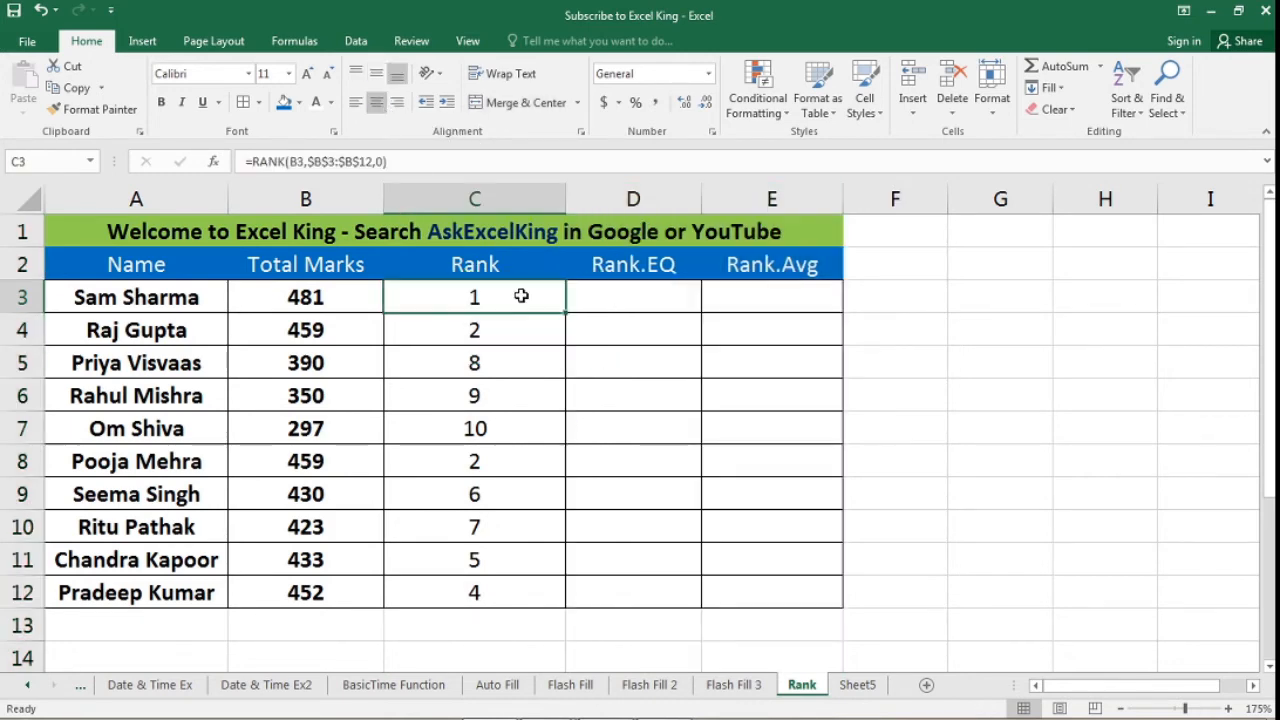
pyautogui.click(333, 300)
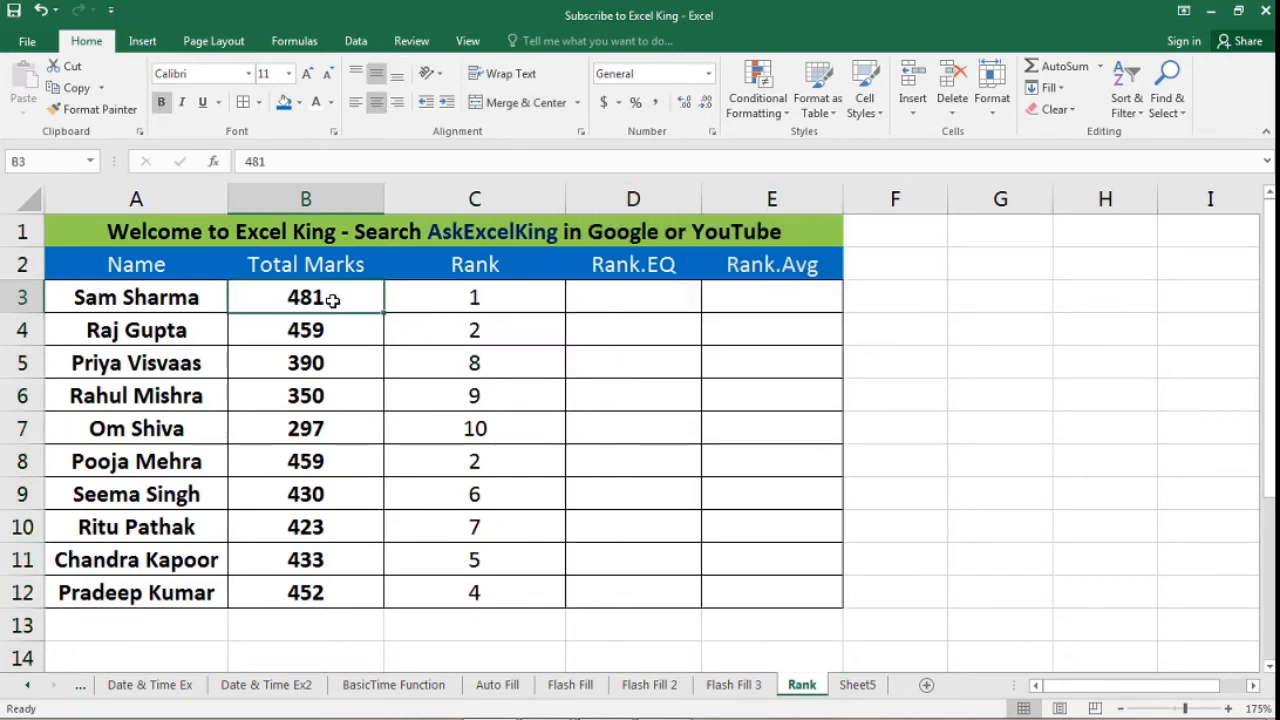
pyautogui.click(470, 298)
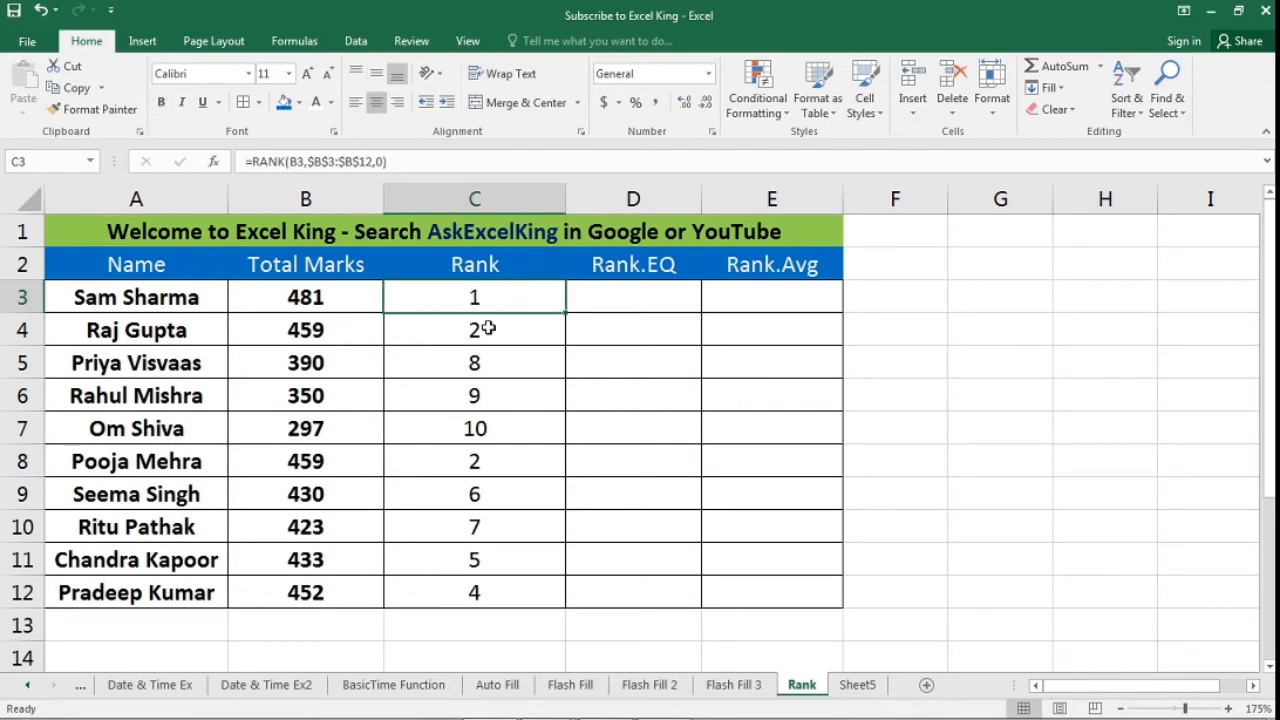
pyautogui.click(487, 328)
pyautogui.click(337, 322)
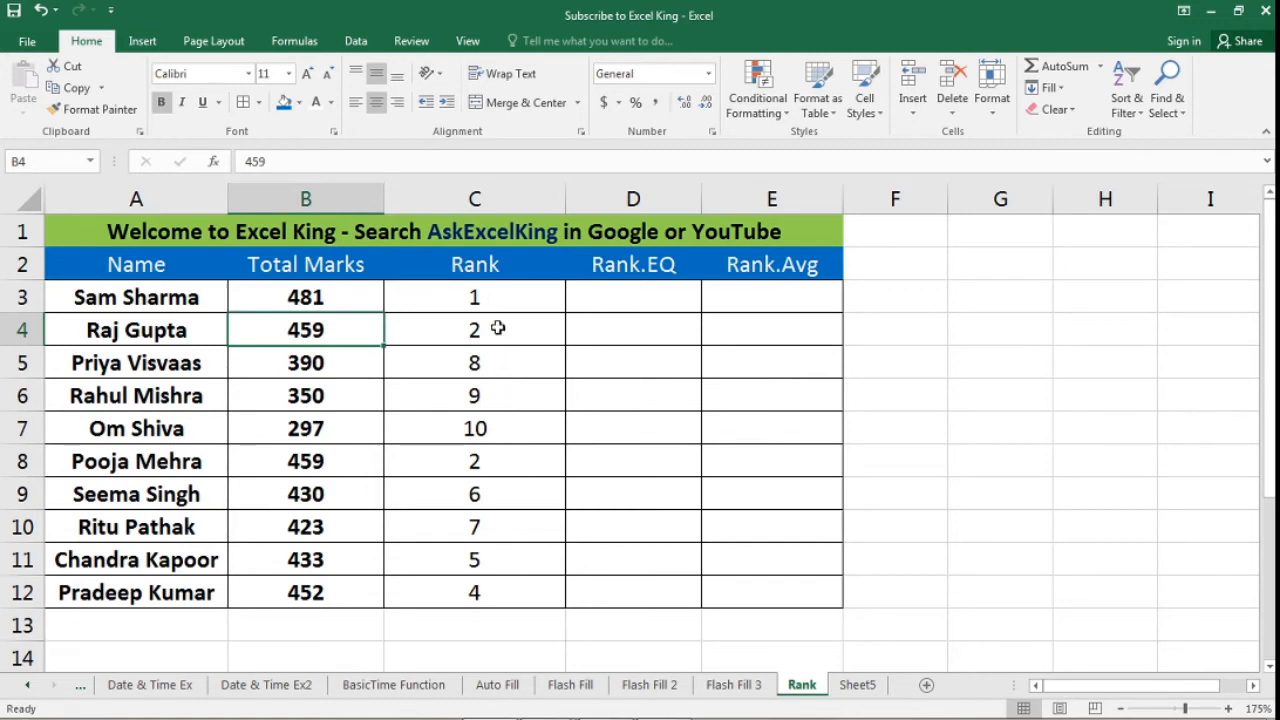
pyautogui.click(500, 287)
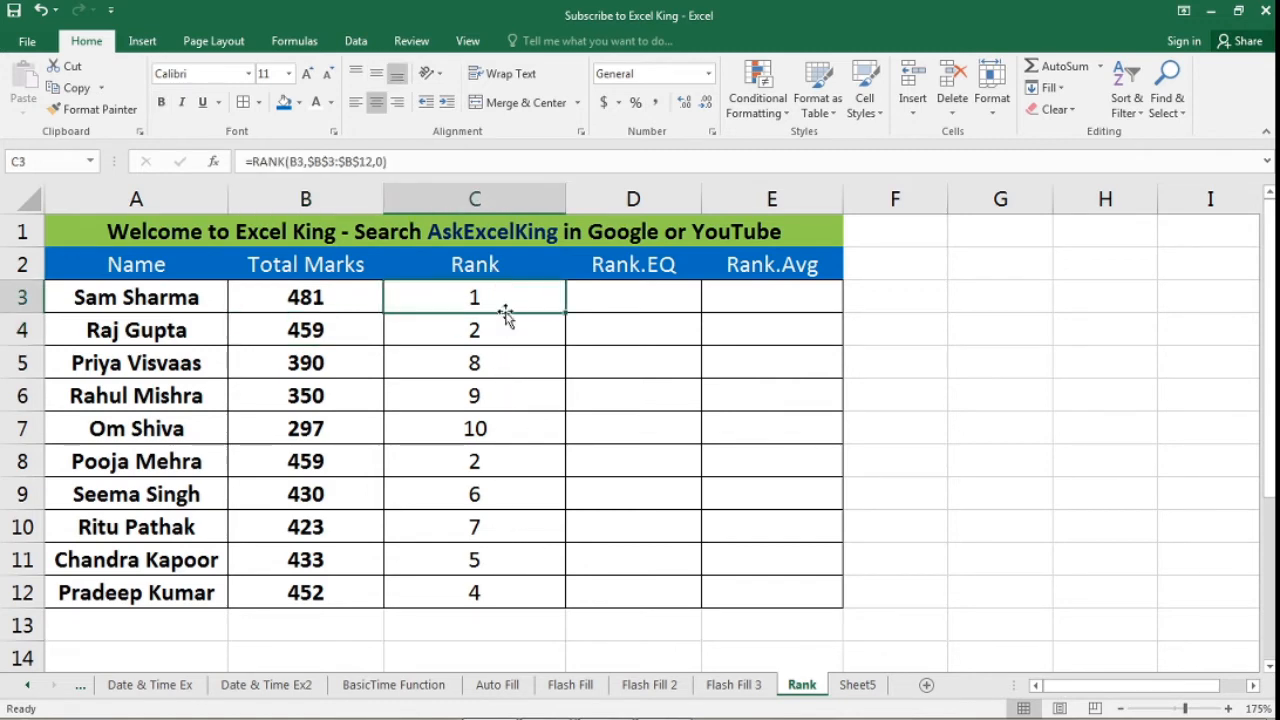
pyautogui.click(505, 329)
pyautogui.click(24, 330)
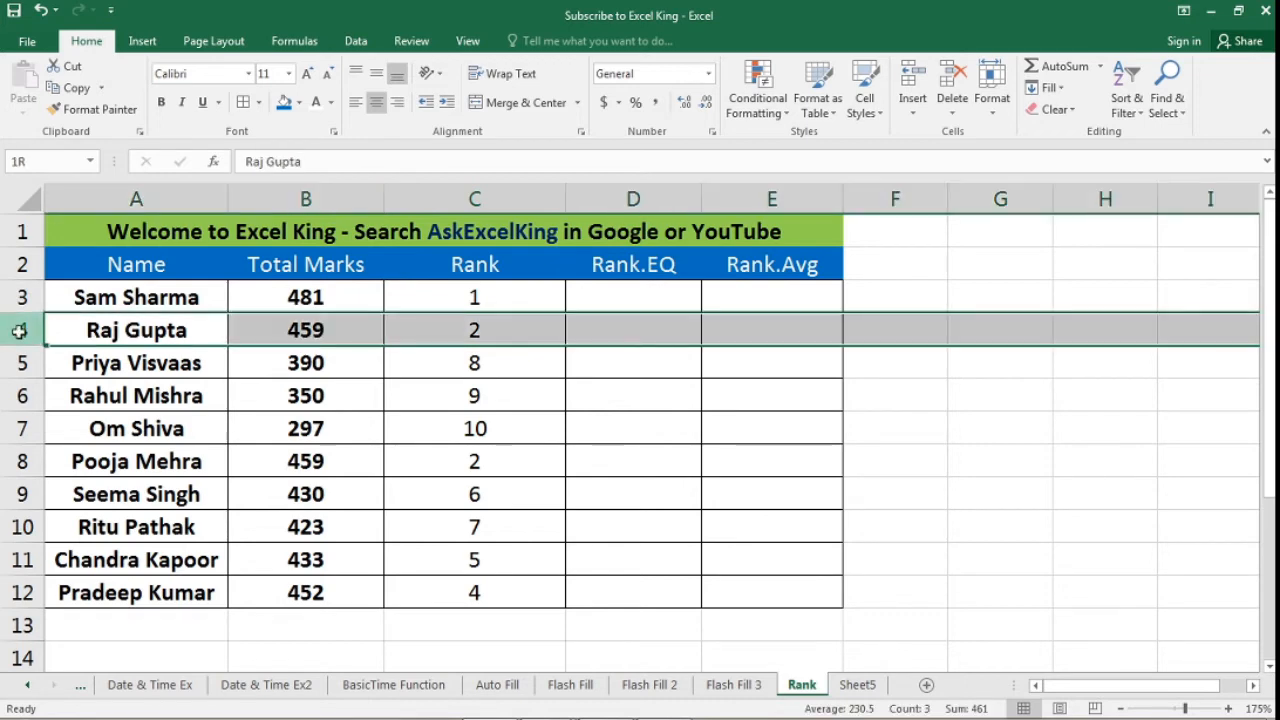
pyautogui.click(465, 457)
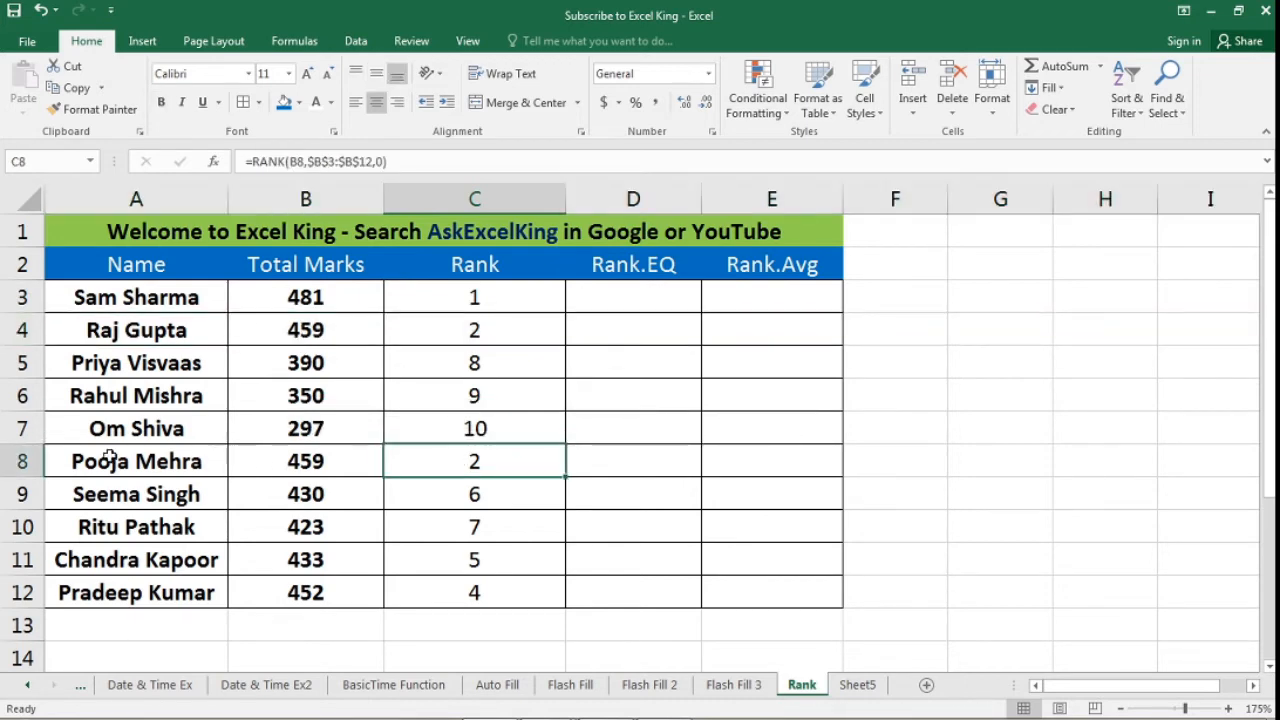
# - Compare the total marks and RANK results in rows 4 and 8, and check the rank in C12
pyautogui.click(3, 456)
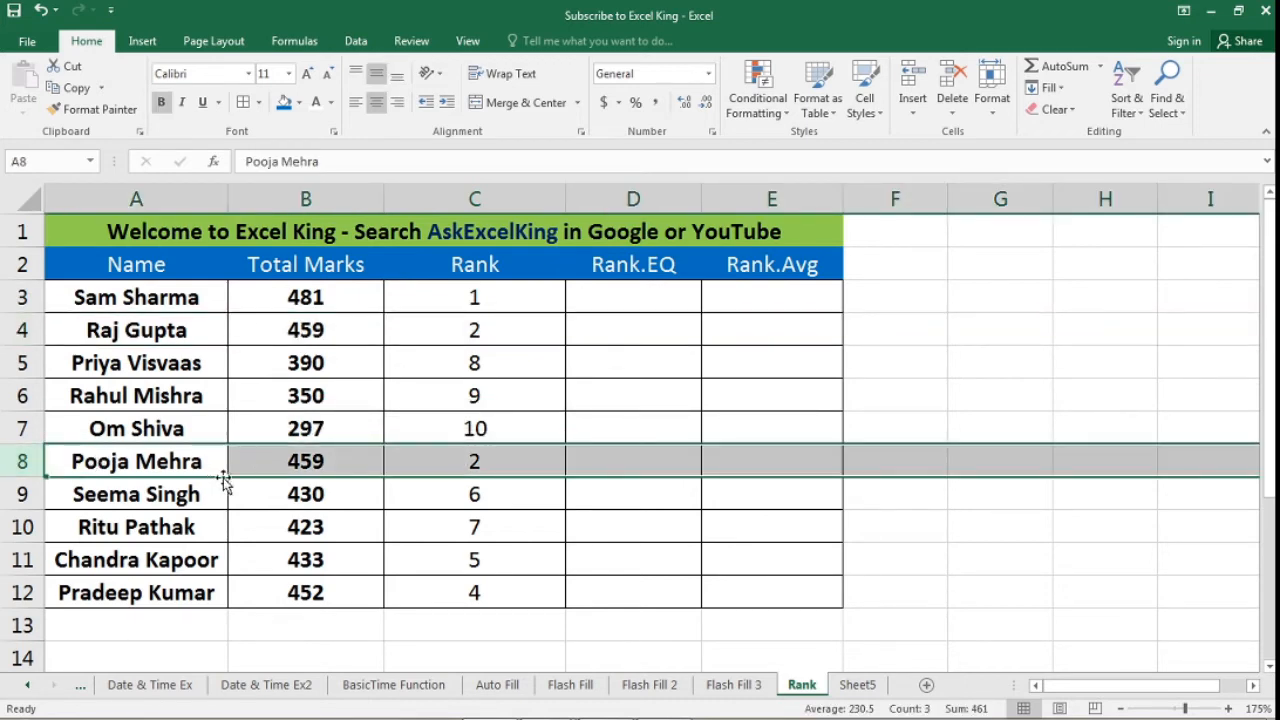
pyautogui.click(296, 463)
pyautogui.click(313, 330)
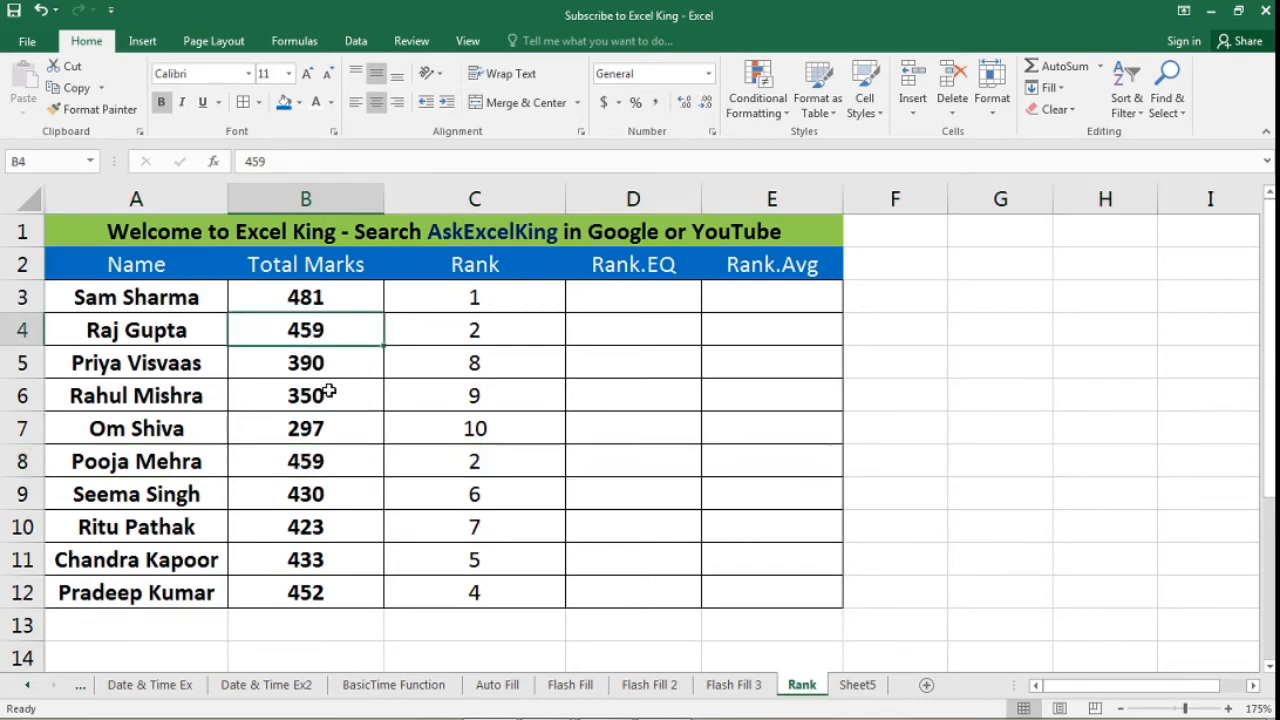
pyautogui.click(338, 452)
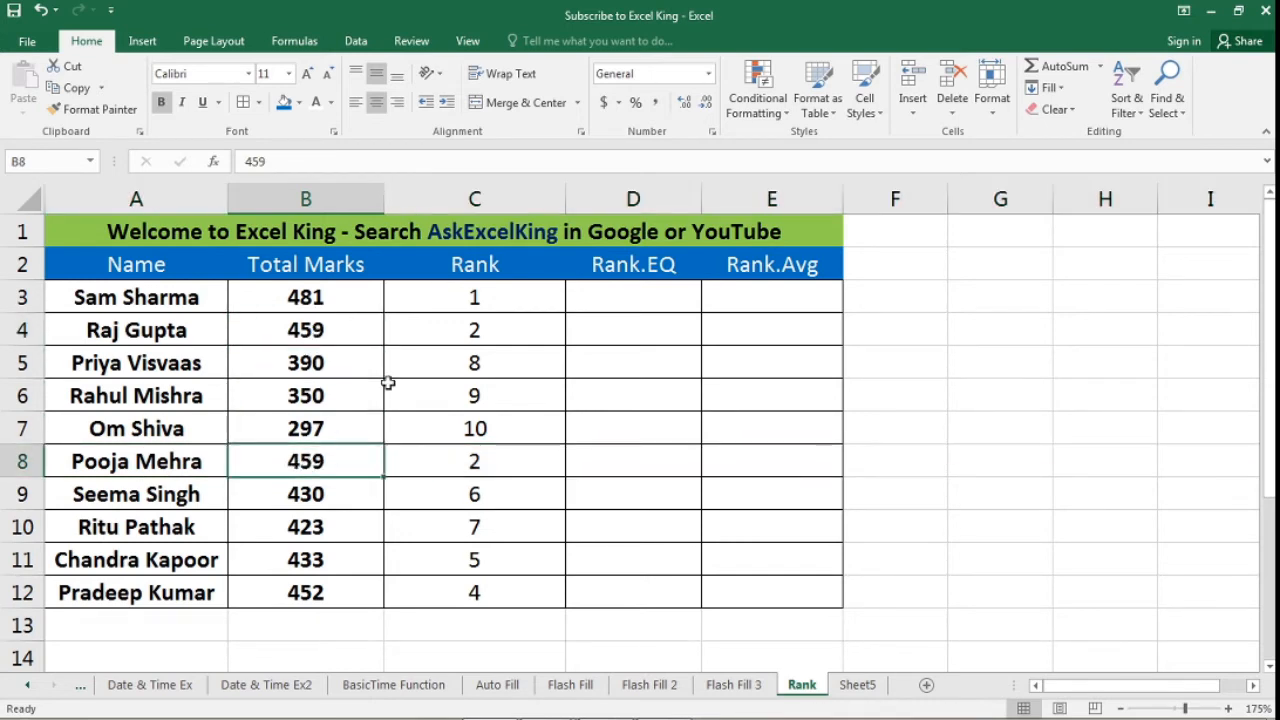
pyautogui.click(477, 332)
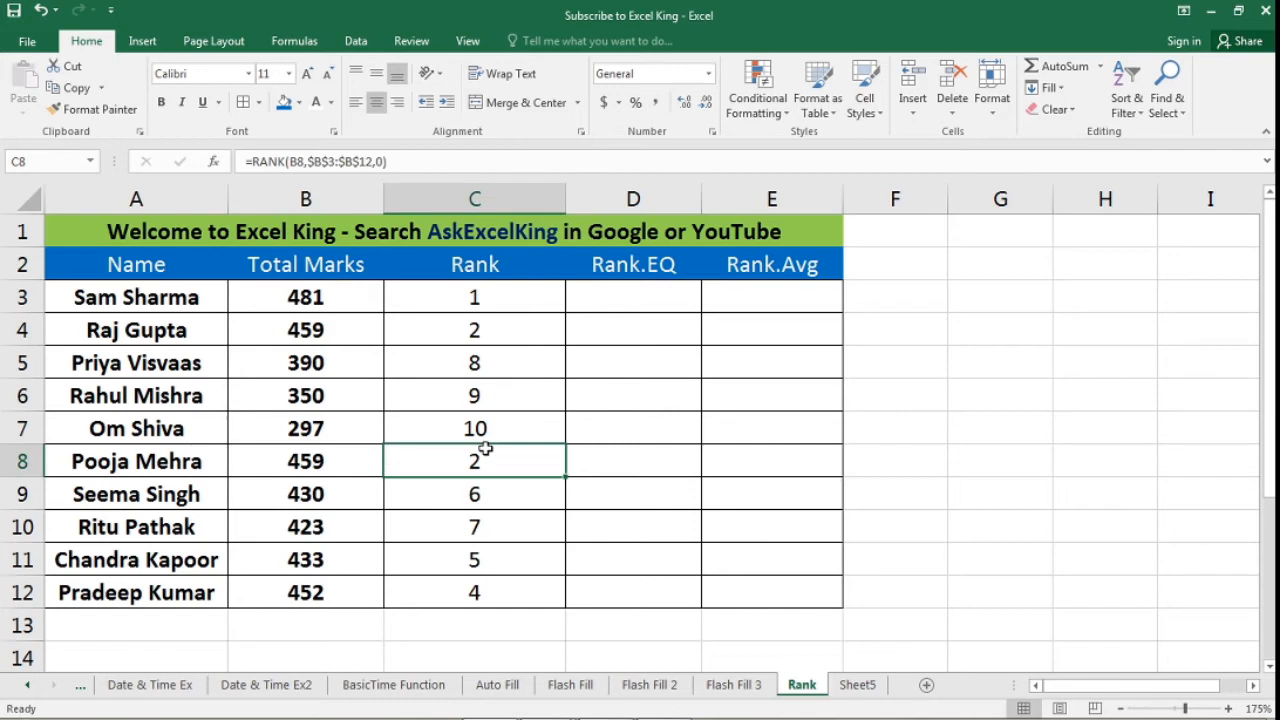
pyautogui.click(507, 584)
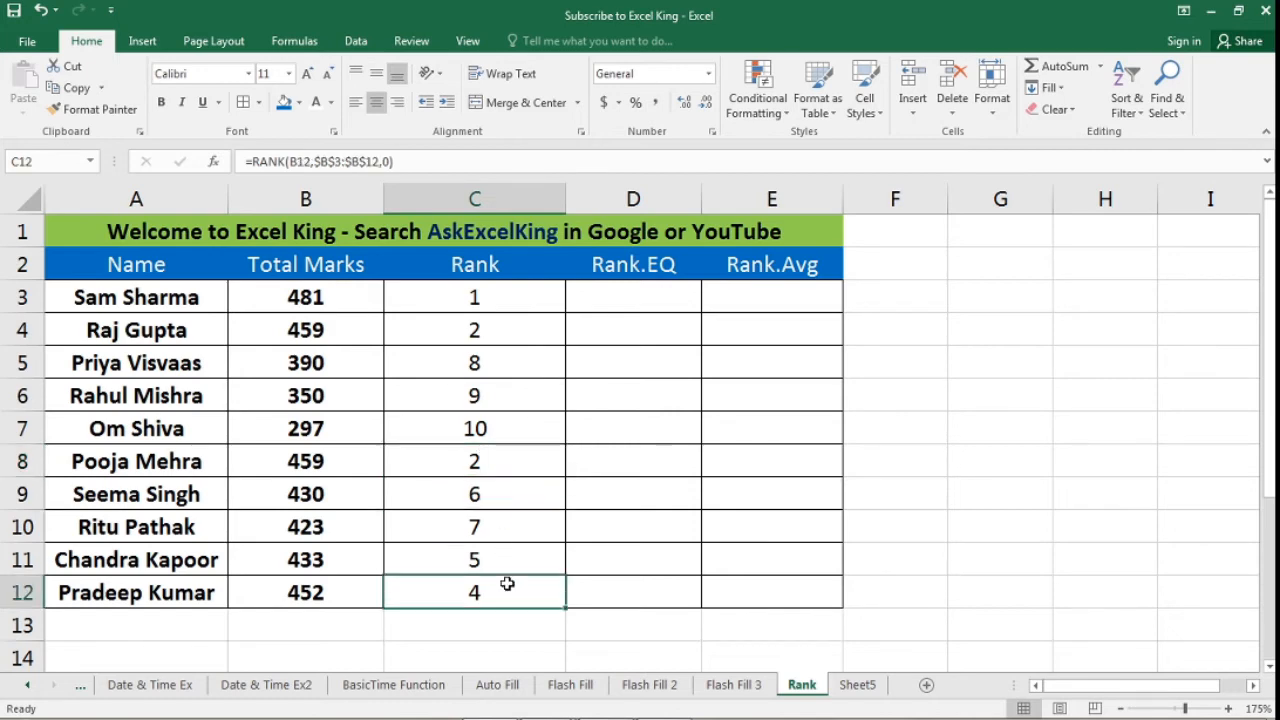
pyautogui.click(494, 268)
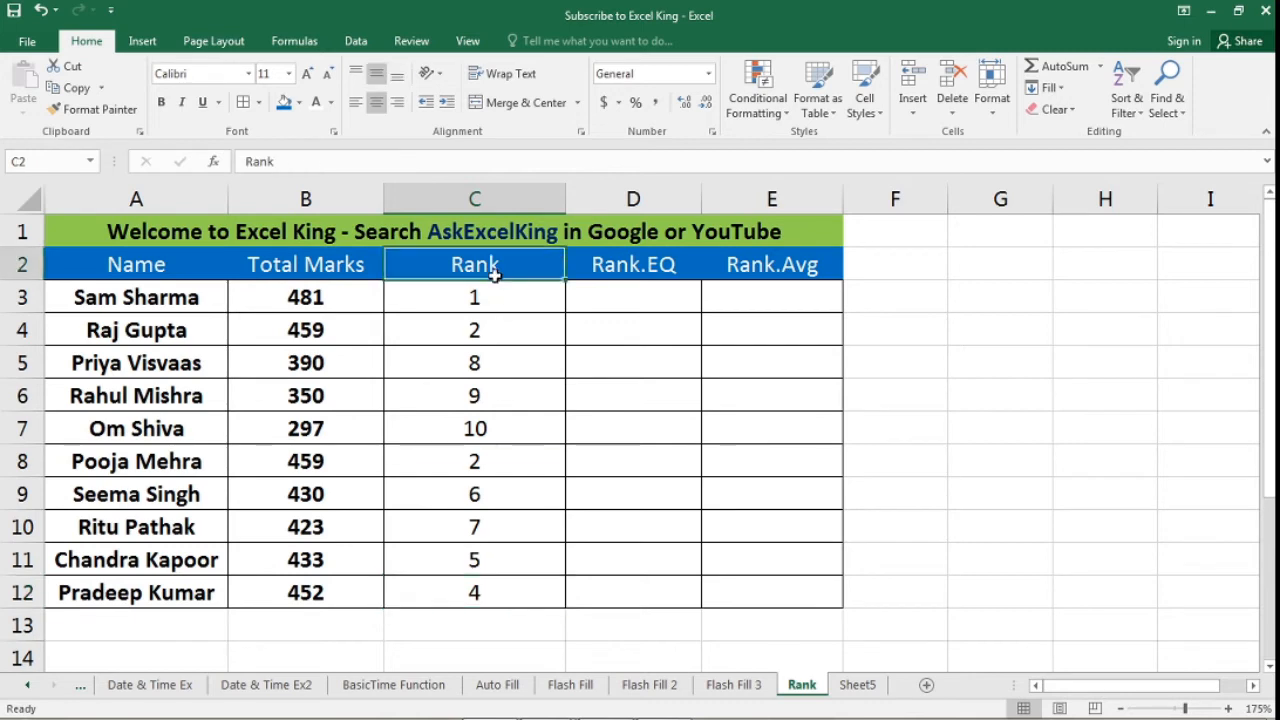
# - Enter the formula =RANK.EQ(B3,$B$3:$B$12) in cell D3, using an absolute reference range and omitting the order argument
pyautogui.click(623, 300)
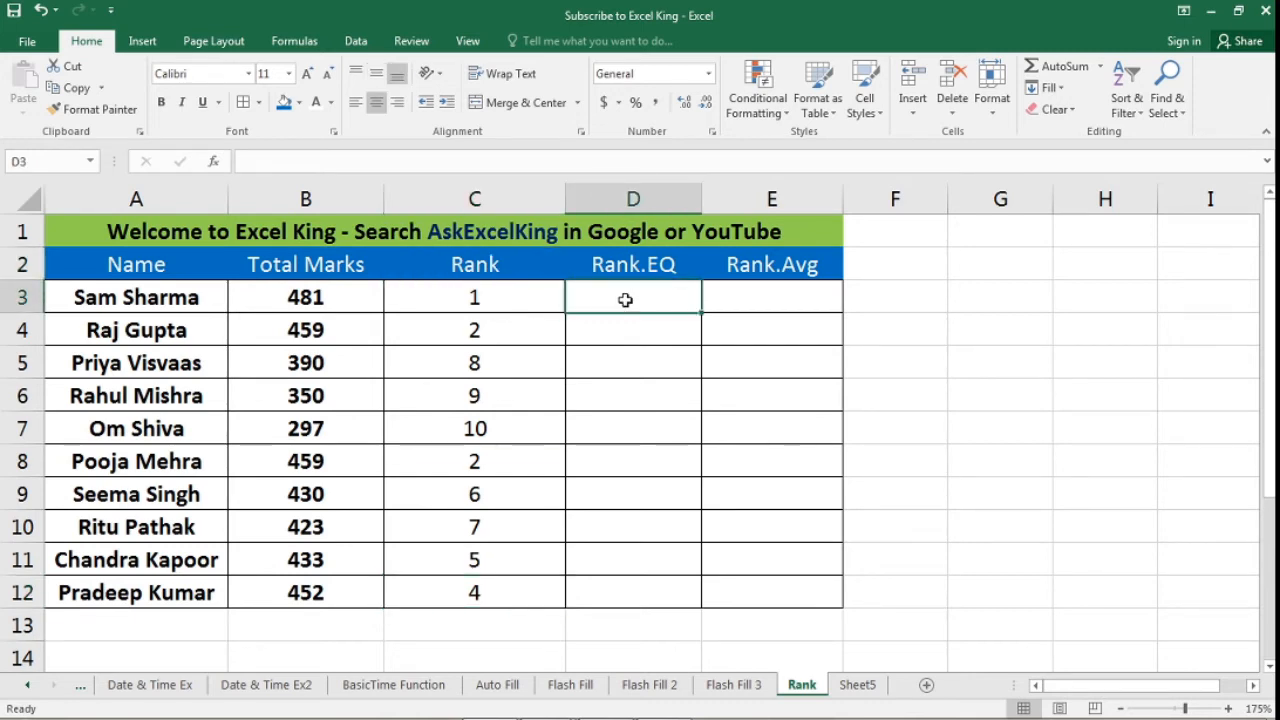
pyautogui.write('=rank')
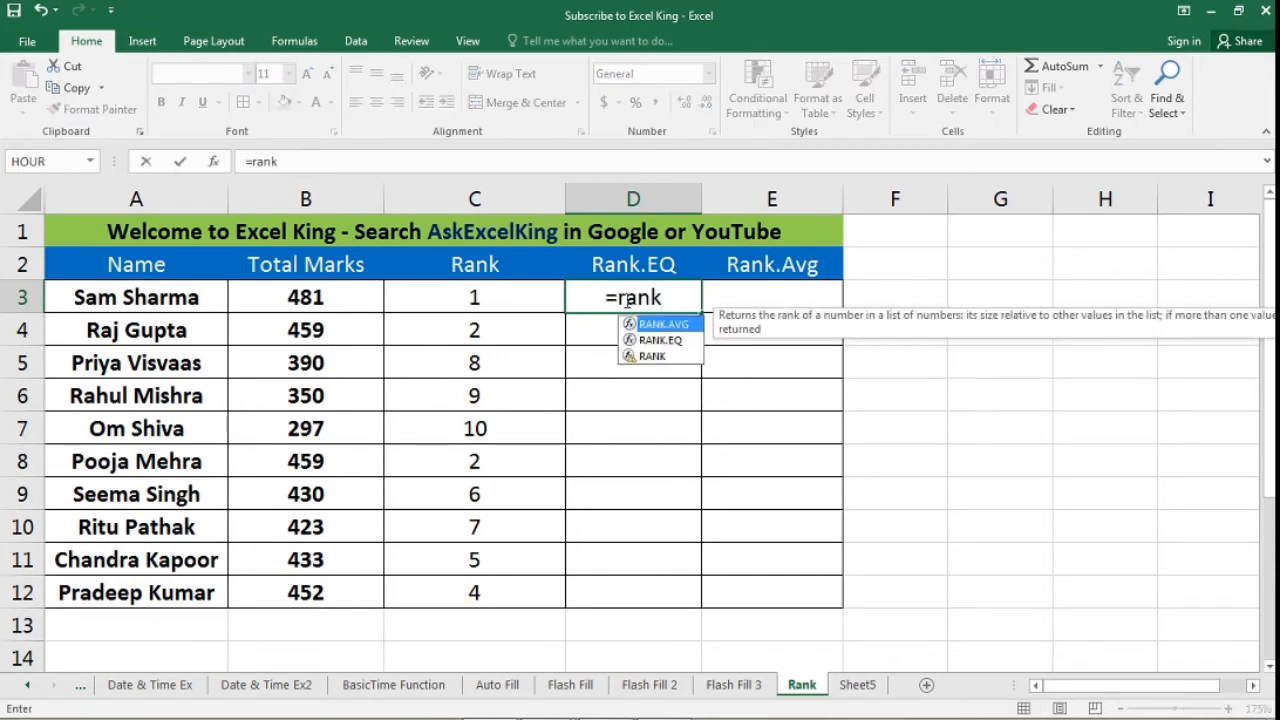
pyautogui.press('Down')
pyautogui.press('Tab')
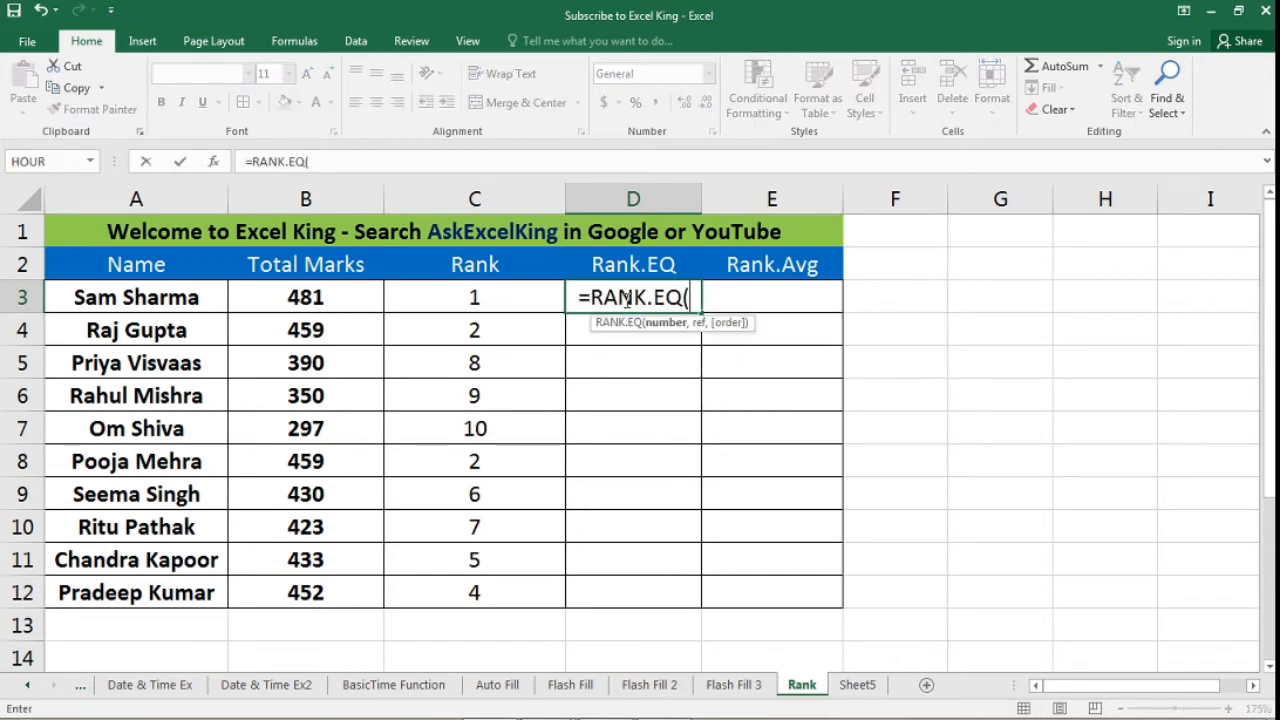
pyautogui.press('Left')
pyautogui.press('Left')
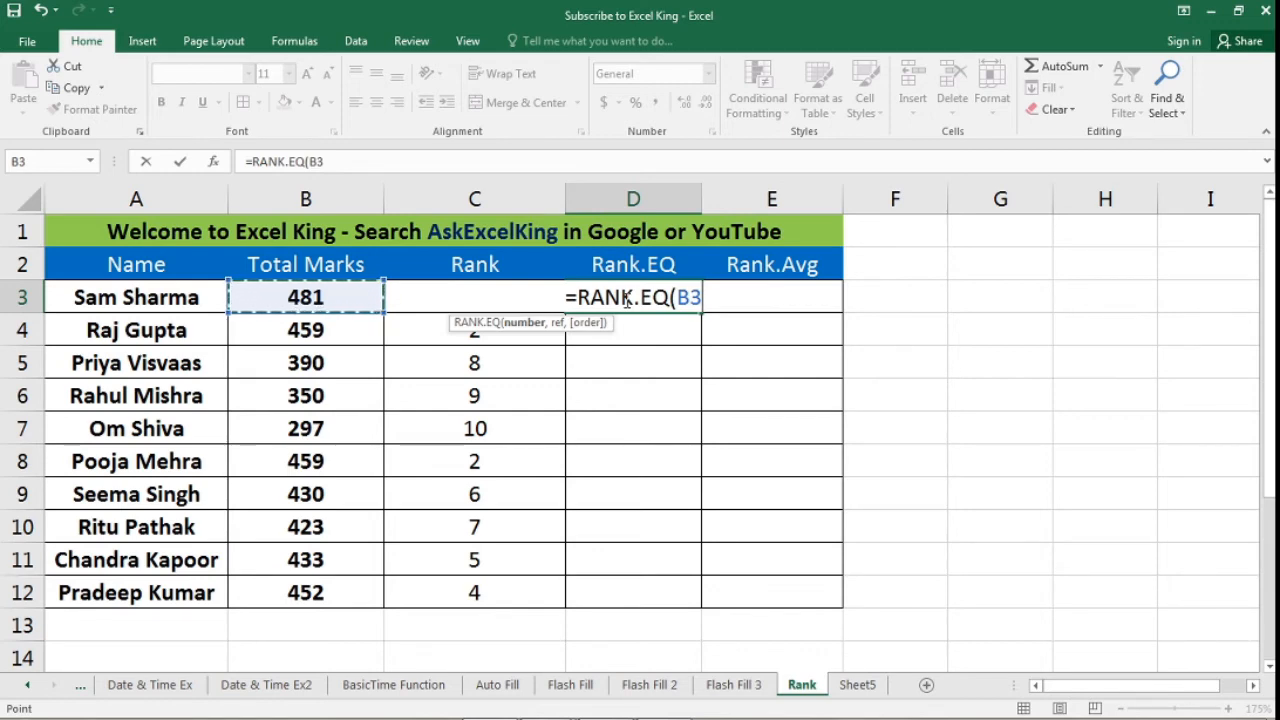
pyautogui.write(',')
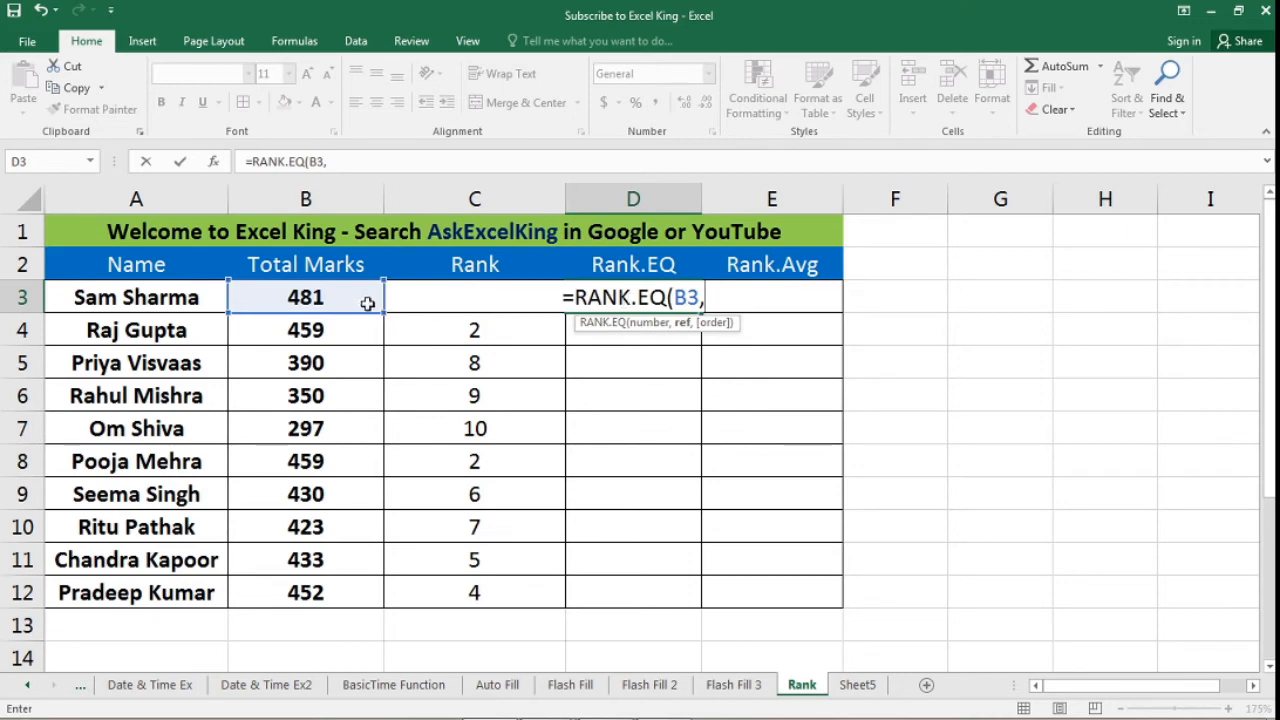
pyautogui.moveTo(360, 300); pyautogui.dragTo(362, 594)
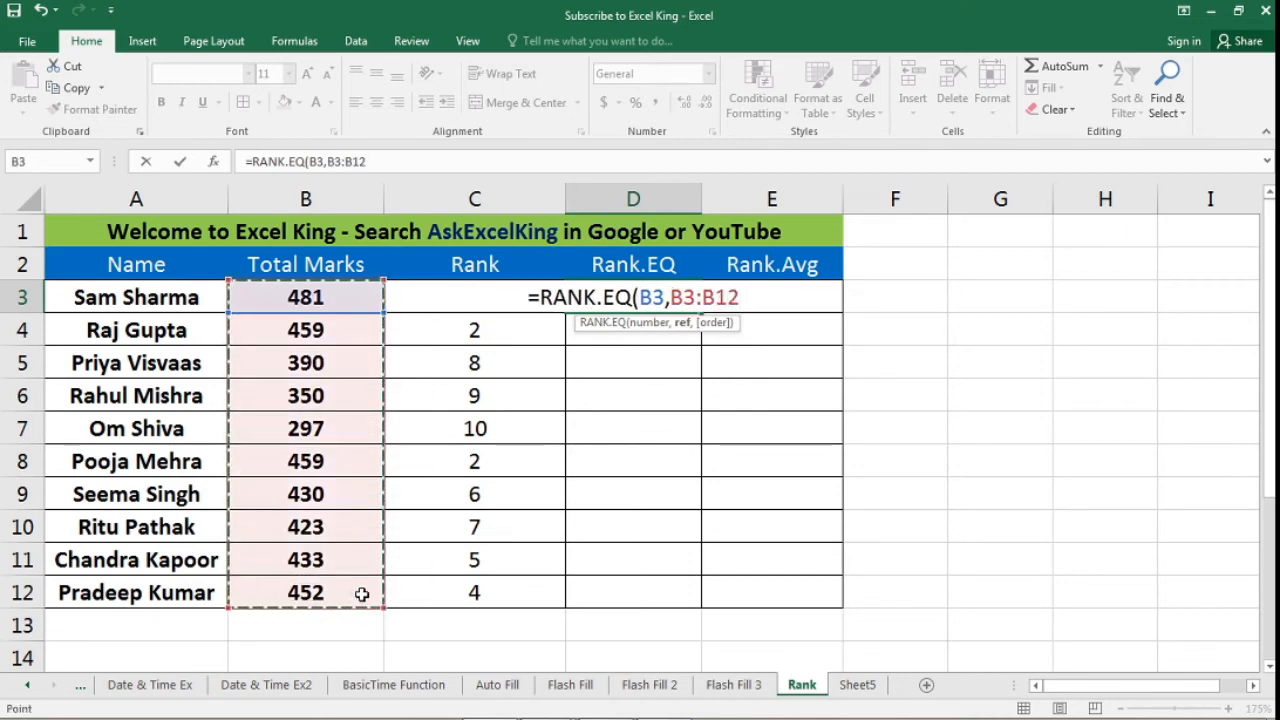
pyautogui.press('F4')
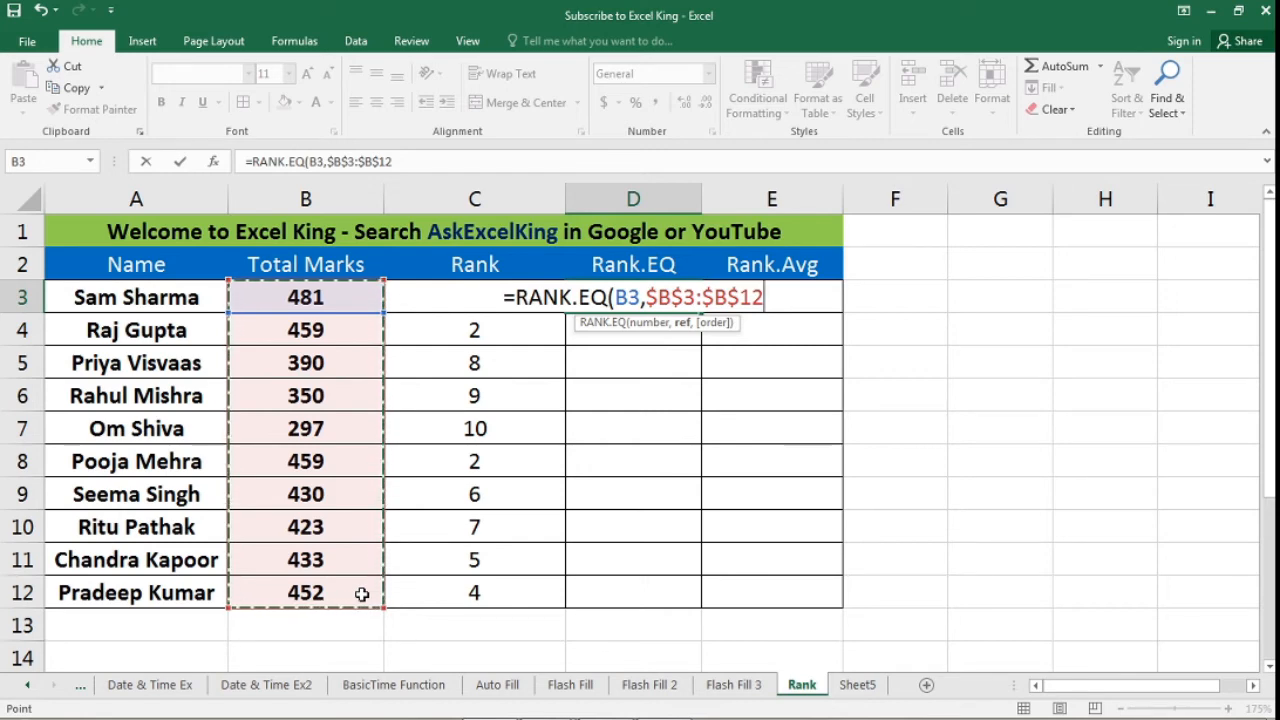
pyautogui.press('Return')
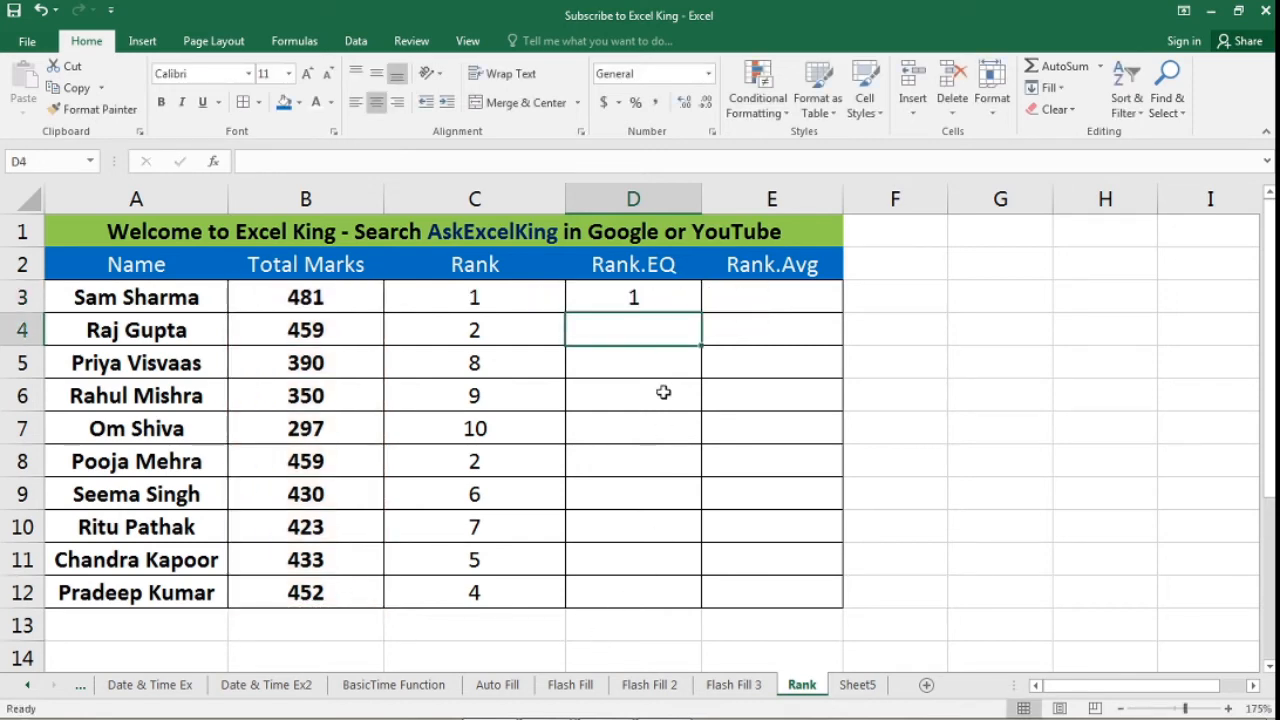
# - Fill the RANK.EQ formula from D3 down to D12 and compare C3:C12 with D3:D12
pyautogui.click(655, 296)
pyautogui.doubleClick(705, 311)
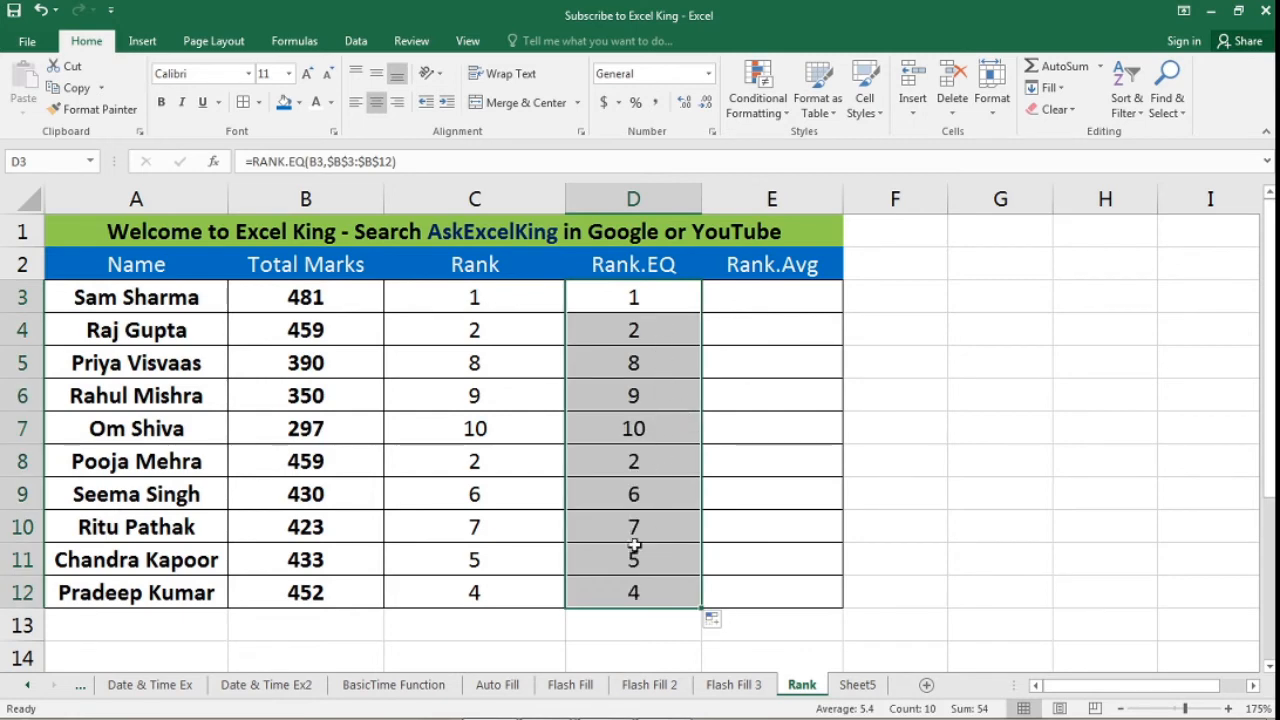
pyautogui.moveTo(502, 297); pyautogui.dragTo(490, 592)
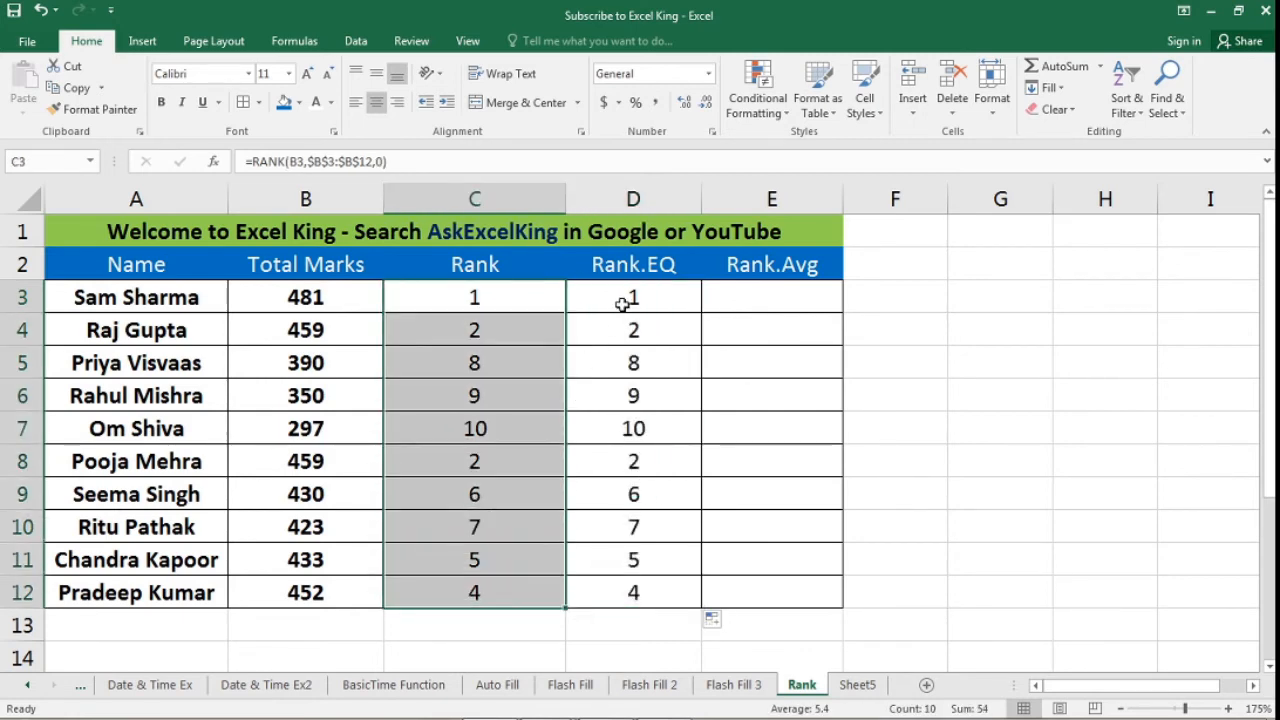
pyautogui.moveTo(623, 296); pyautogui.dragTo(634, 592)
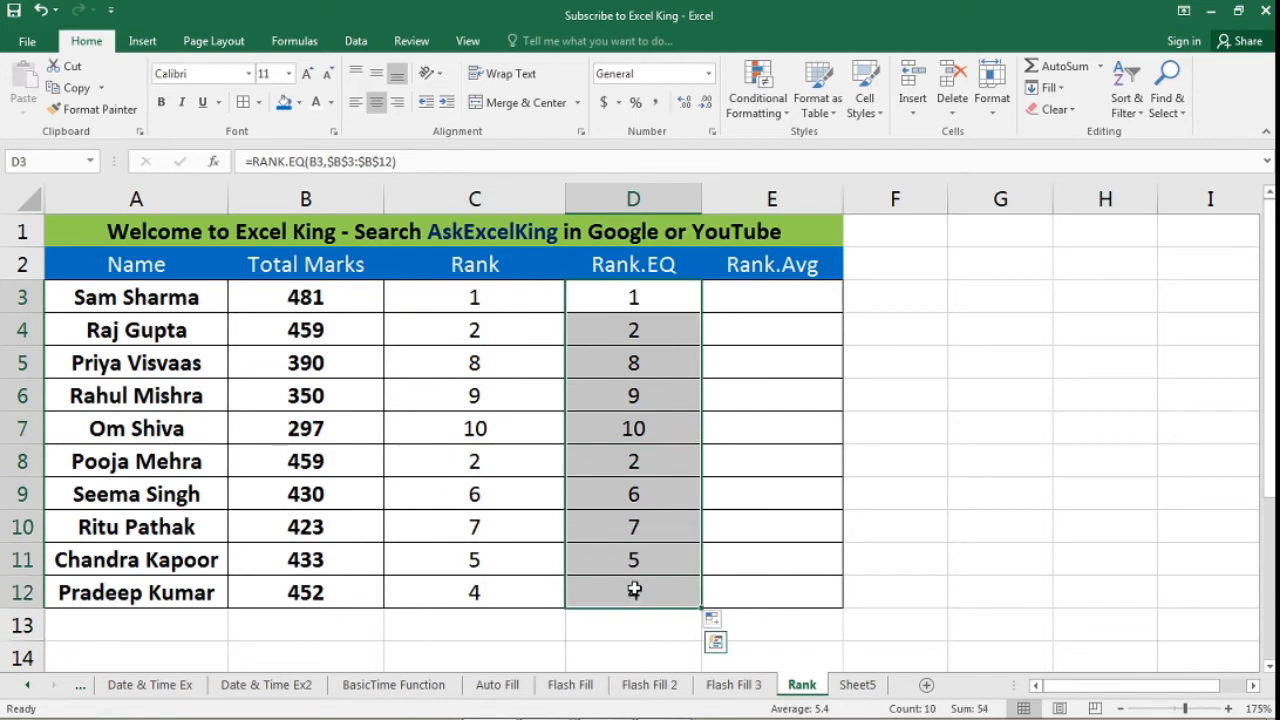
# - Enter the formula =RANK.AVG(B3,$B$3:$B$12) in cell E3, using an absolute reference range and omitting the order argument
pyautogui.click(752, 299)
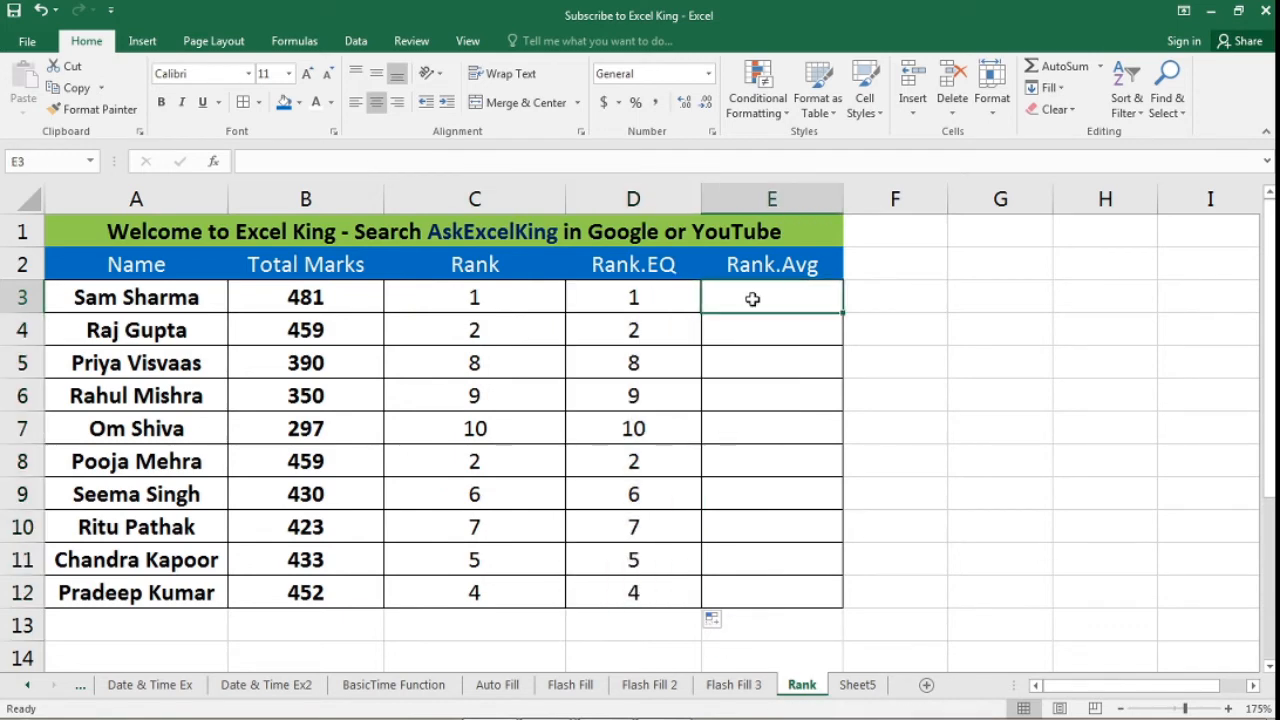
pyautogui.write('=rank')
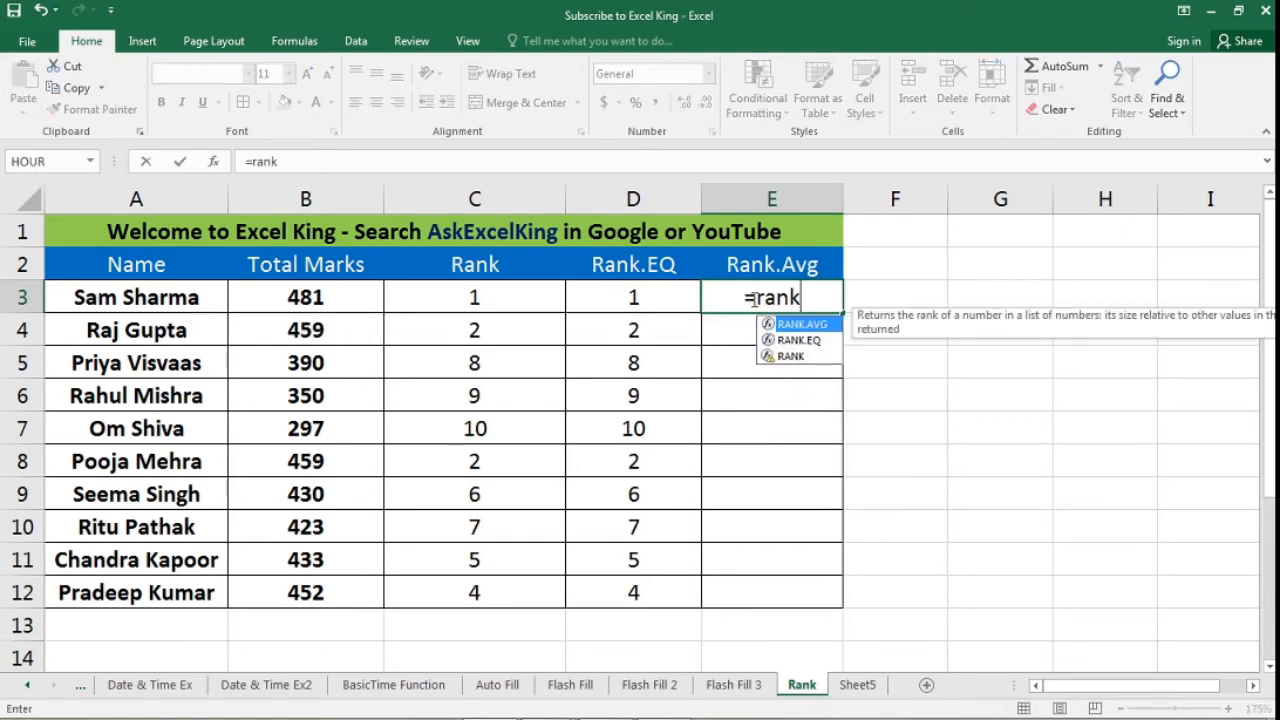
pyautogui.press('Down')
pyautogui.press('Up')
pyautogui.press('Tab')
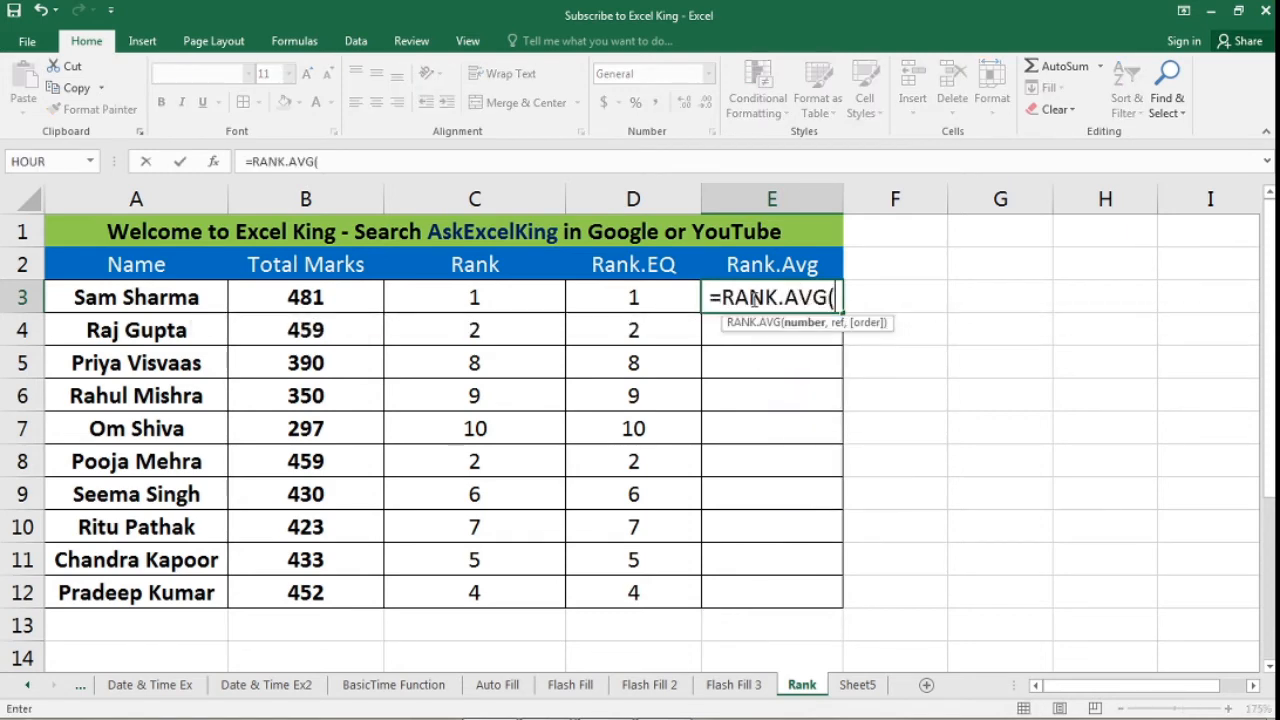
pyautogui.click(327, 292)
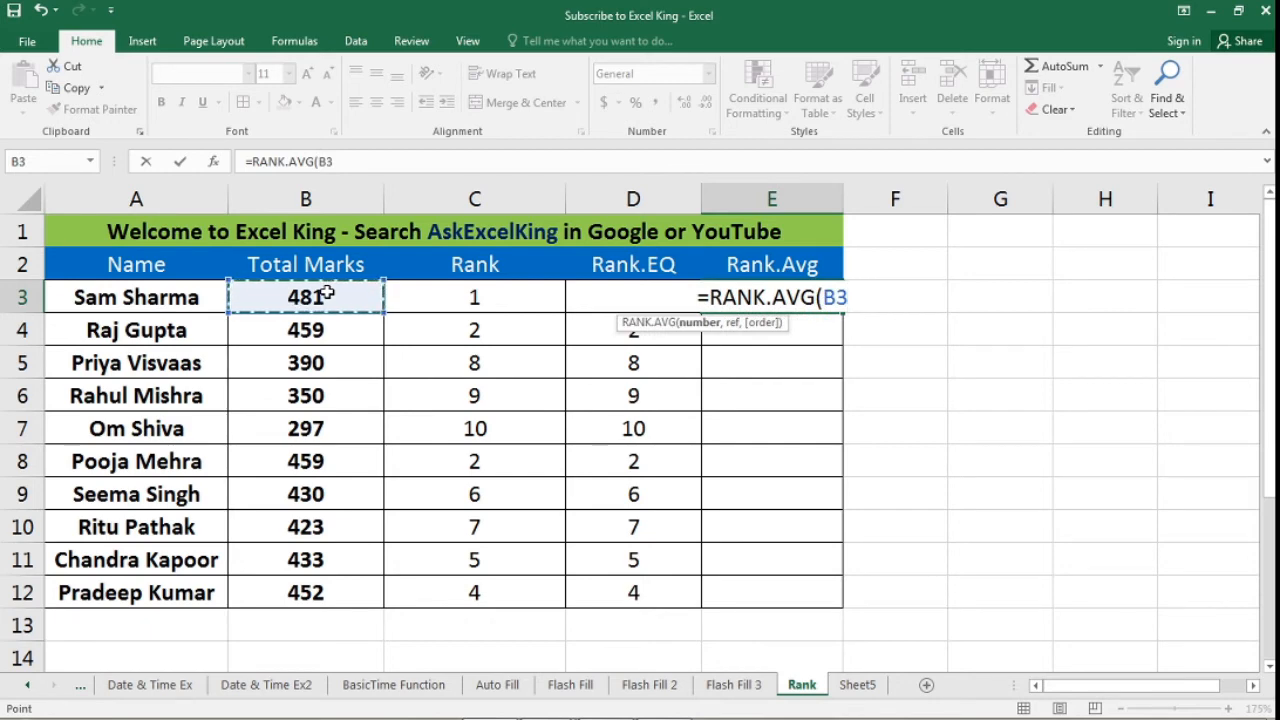
pyautogui.write(',')
pyautogui.moveTo(327, 292); pyautogui.dragTo(347, 589)
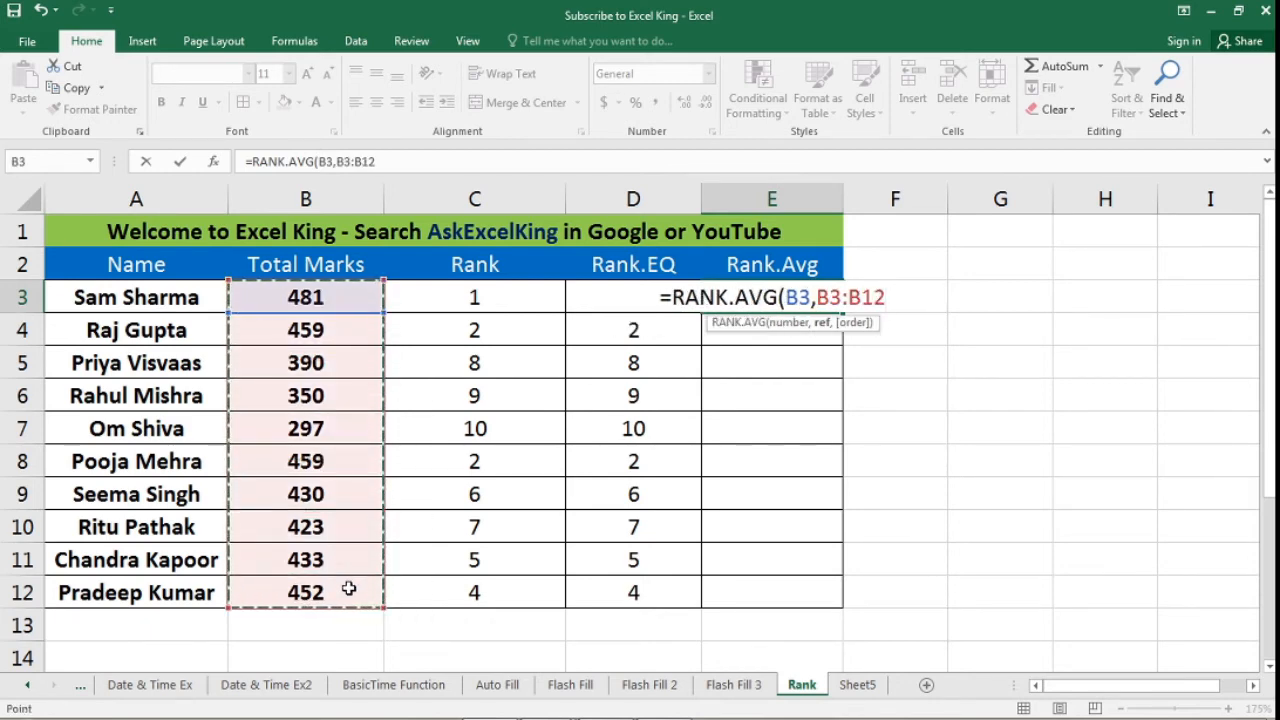
pyautogui.press('F4')
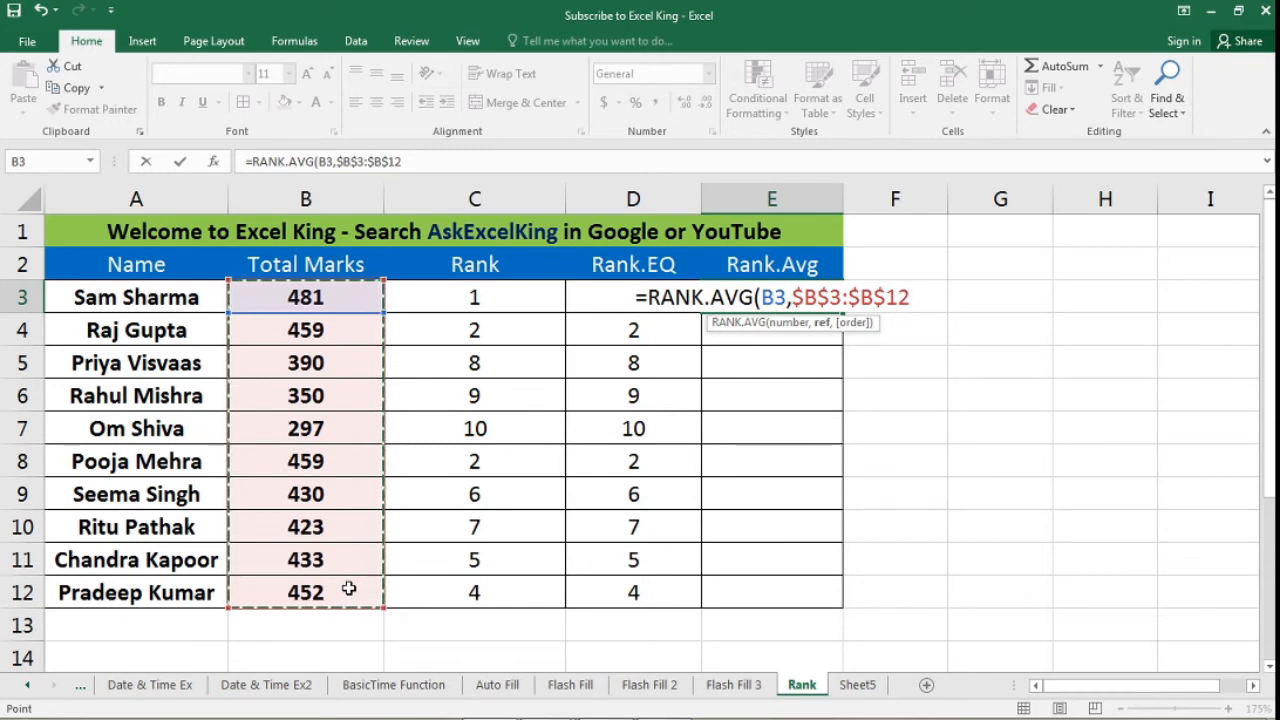
pyautogui.press('Return')
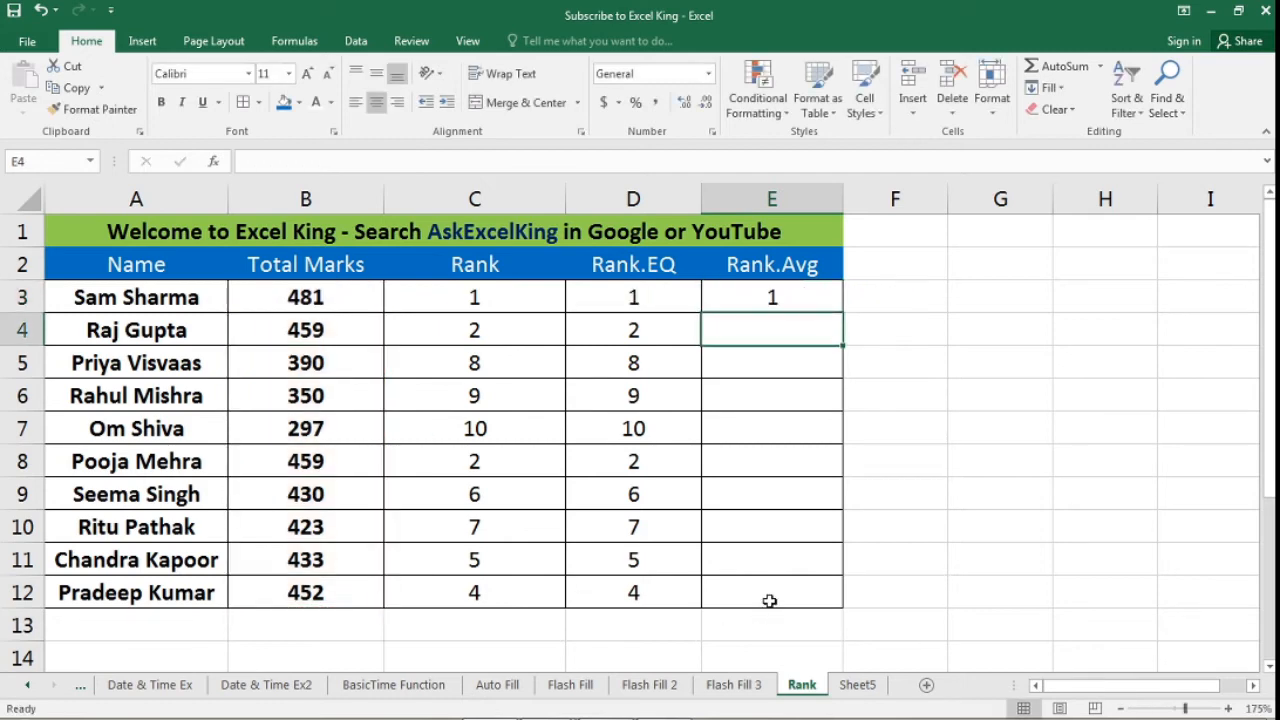
# - Fill the RANK.AVG formula from E3 down to E12
pyautogui.click(806, 293)
pyautogui.doubleClick(844, 312)
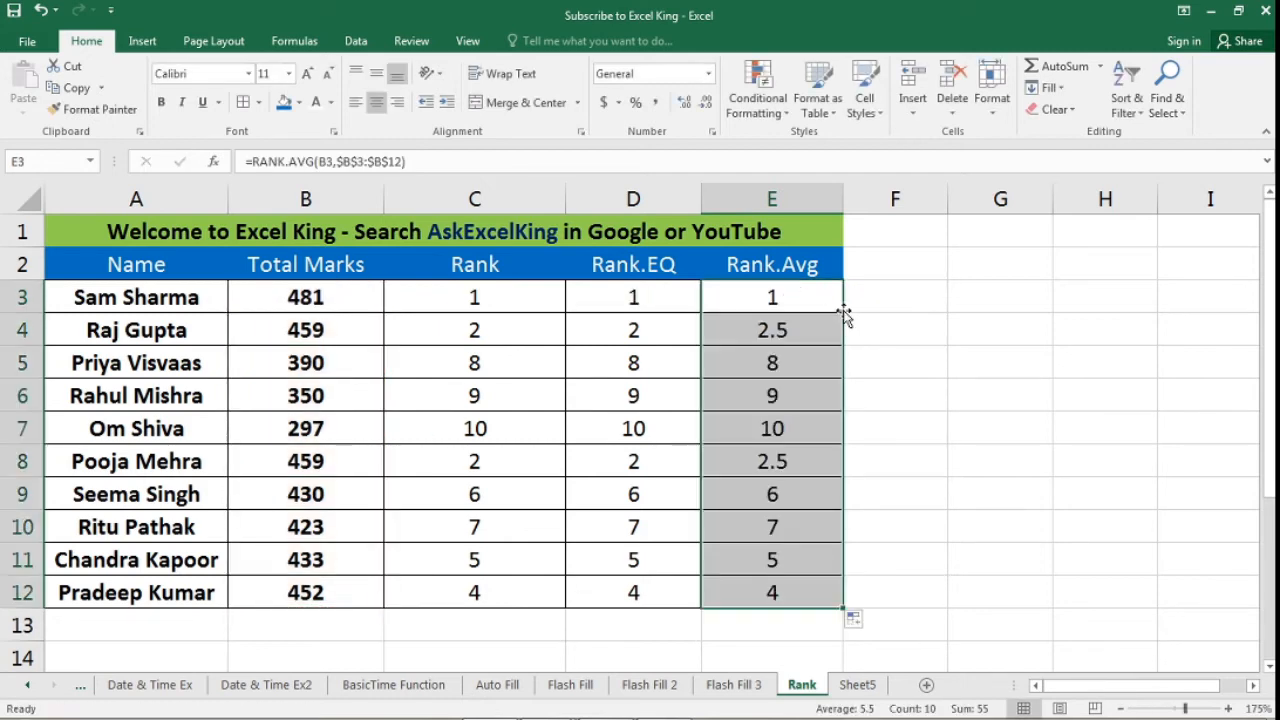
pyautogui.click(817, 298)
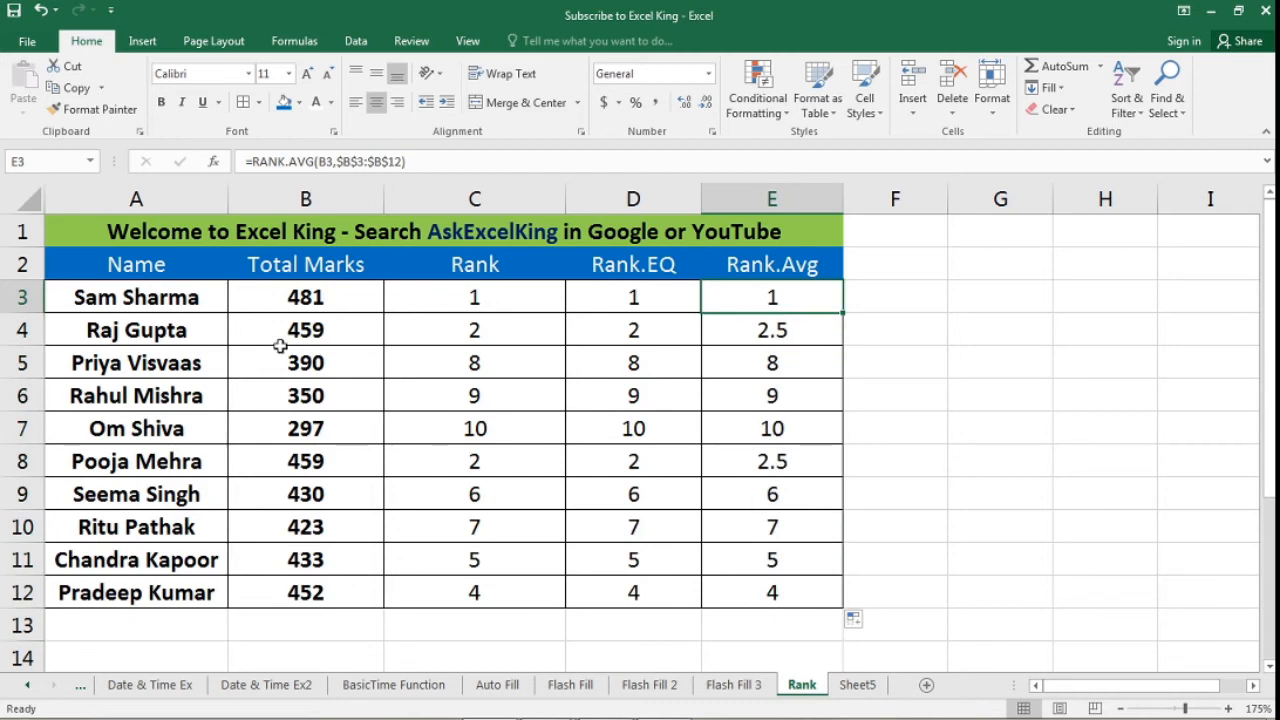
# - Compare the students in rows 4 and 8 and inspect their RANK.AVG formulas in E4 and E8
pyautogui.click(22, 330)
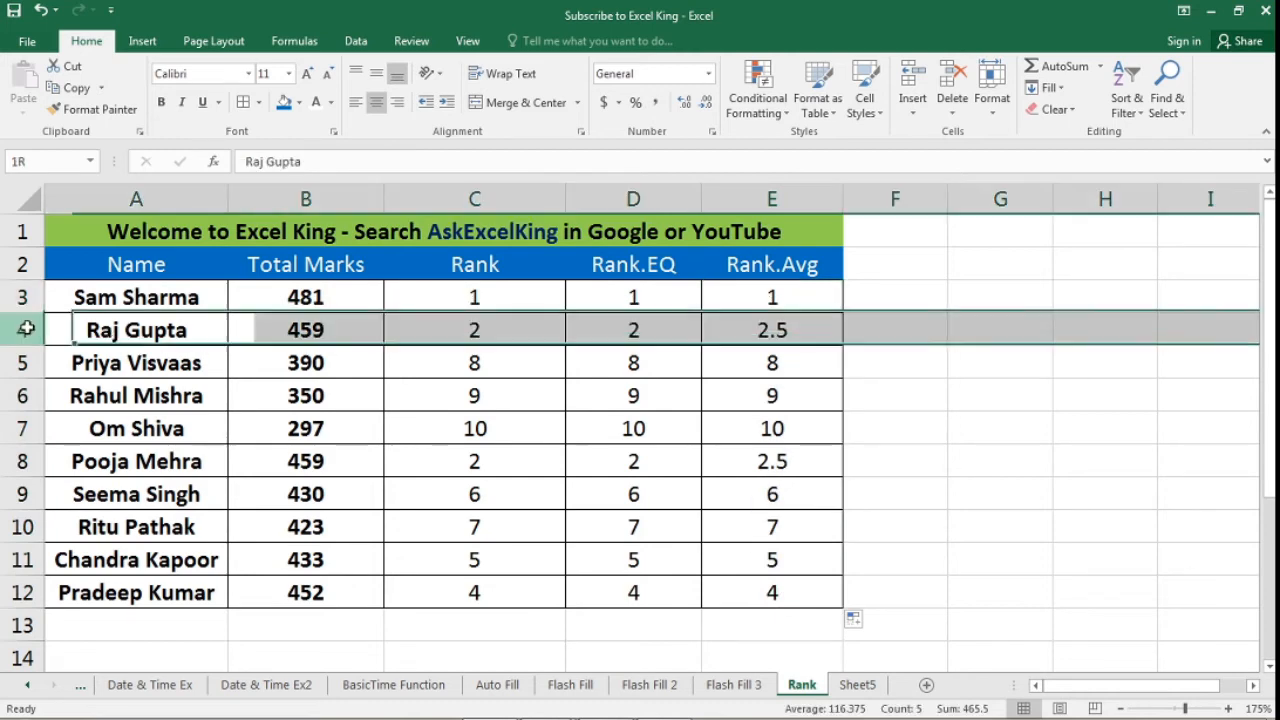
pyautogui.click(16, 461)
pyautogui.click(20, 329)
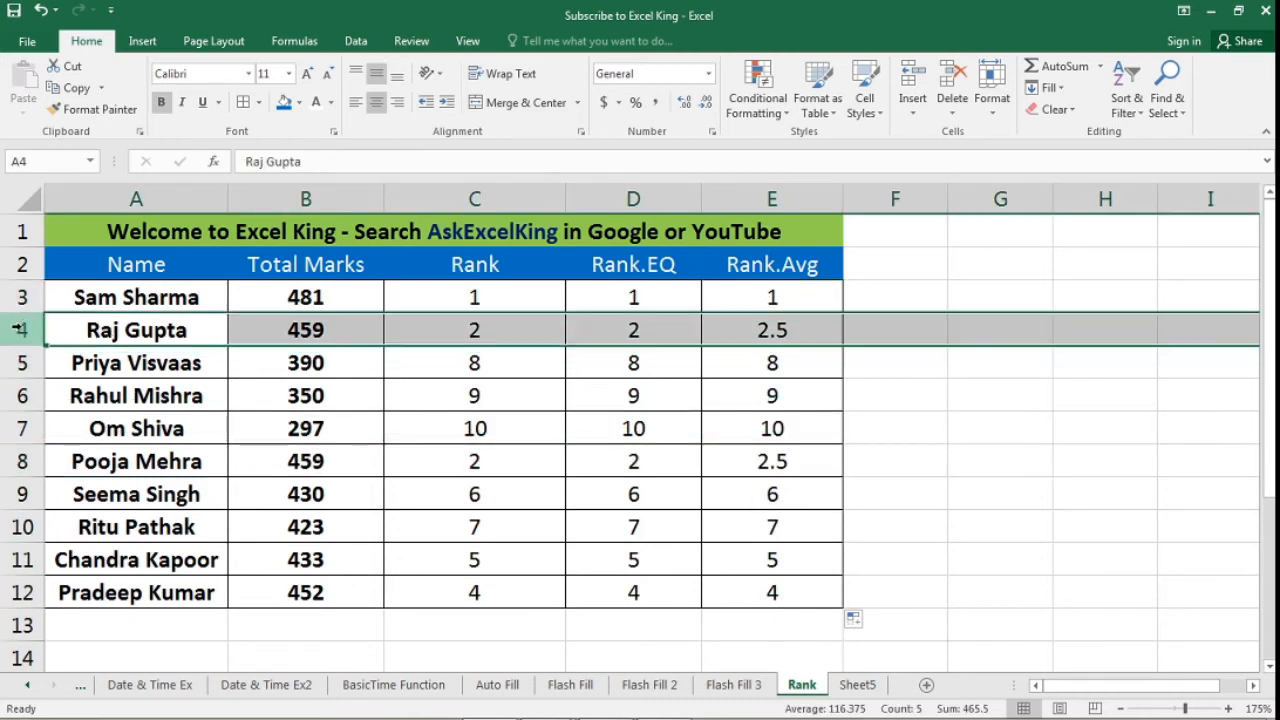
pyautogui.click(16, 460)
pyautogui.click(808, 457)
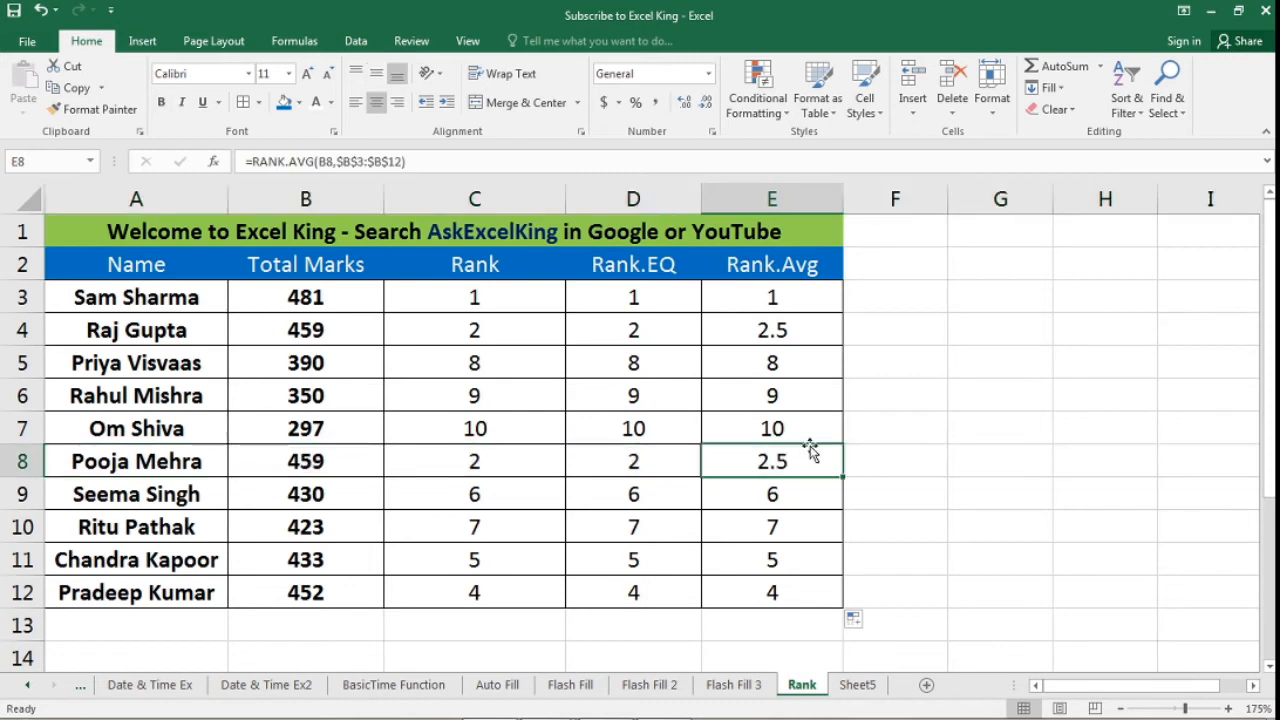
pyautogui.click(806, 327)
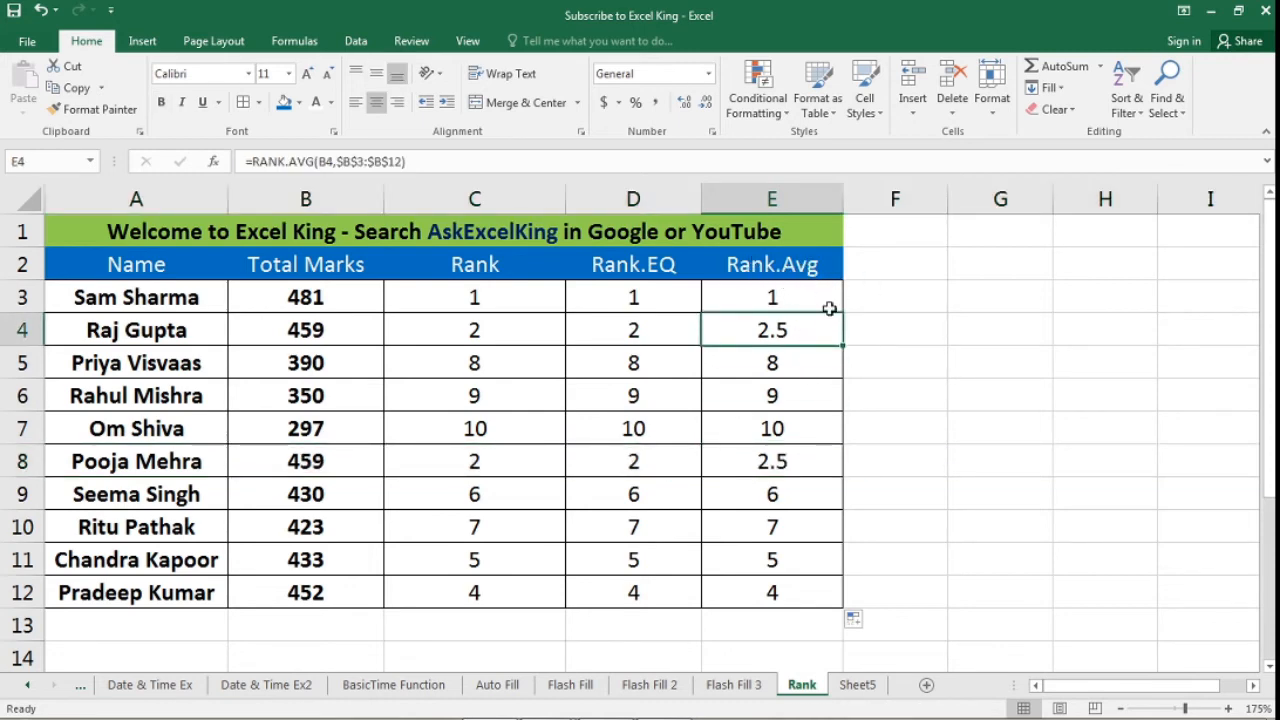
pyautogui.click(180, 334)
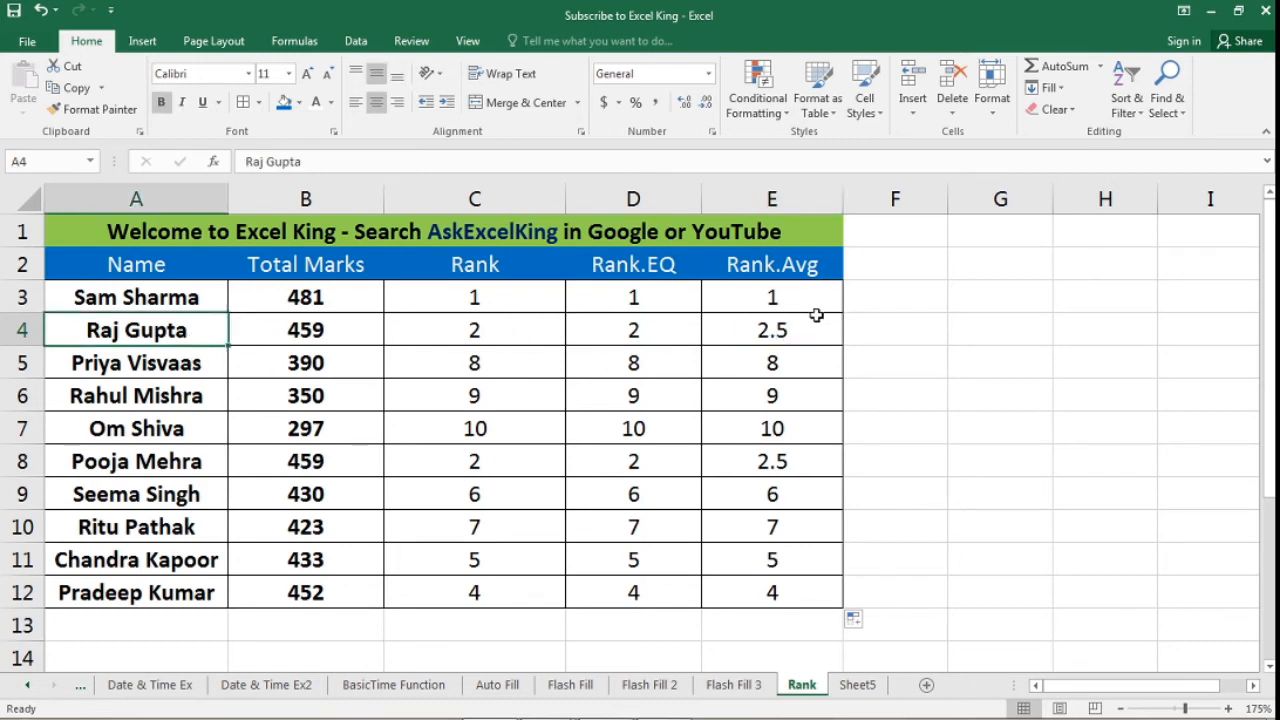
# - Check the Rank.Avg values in E3, E4, E6 and E8 against the total marks in B4 and B8
pyautogui.click(809, 298)
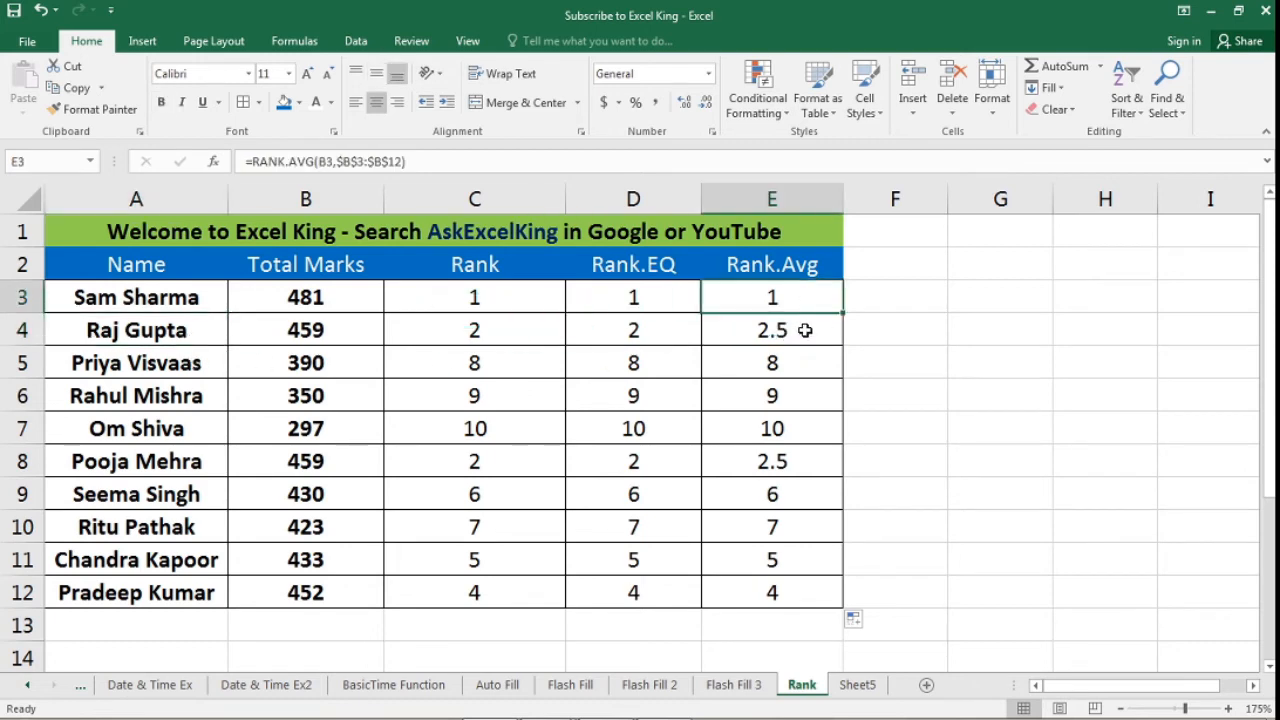
pyautogui.click(805, 330)
pyautogui.click(790, 400)
pyautogui.click(780, 458)
pyautogui.click(777, 330)
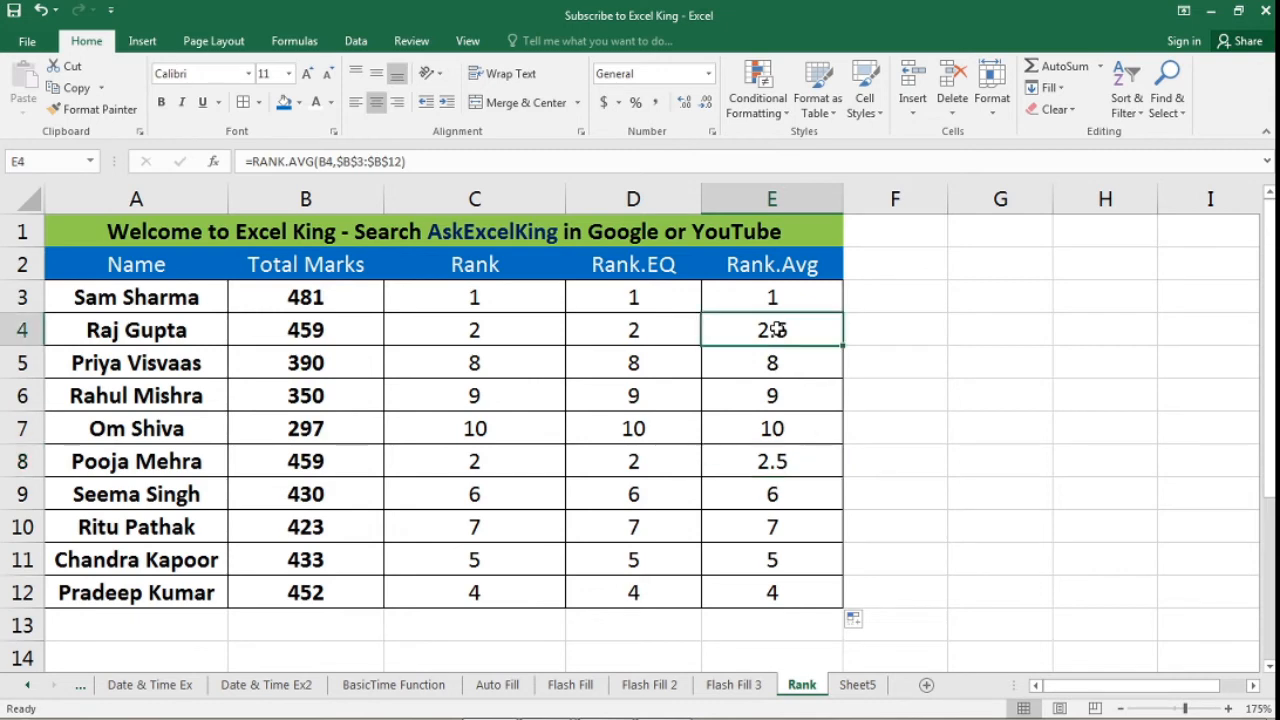
pyautogui.click(765, 455)
pyautogui.click(338, 465)
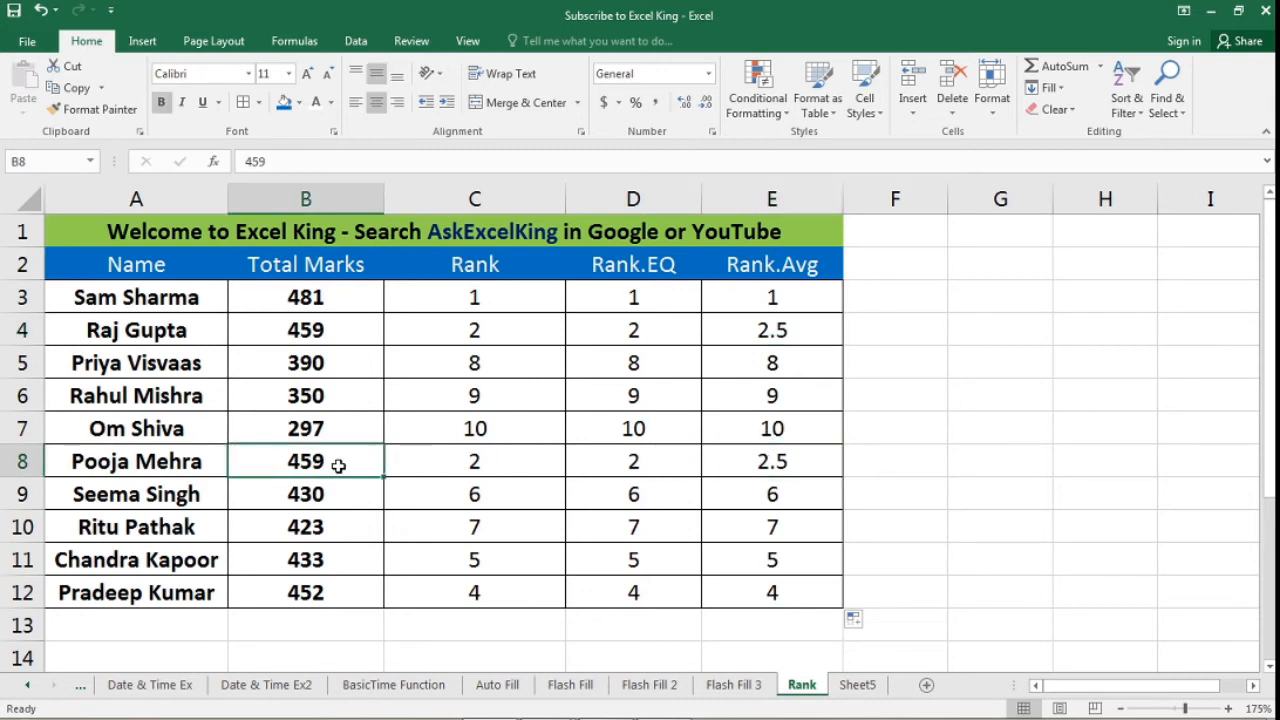
pyautogui.click(322, 334)
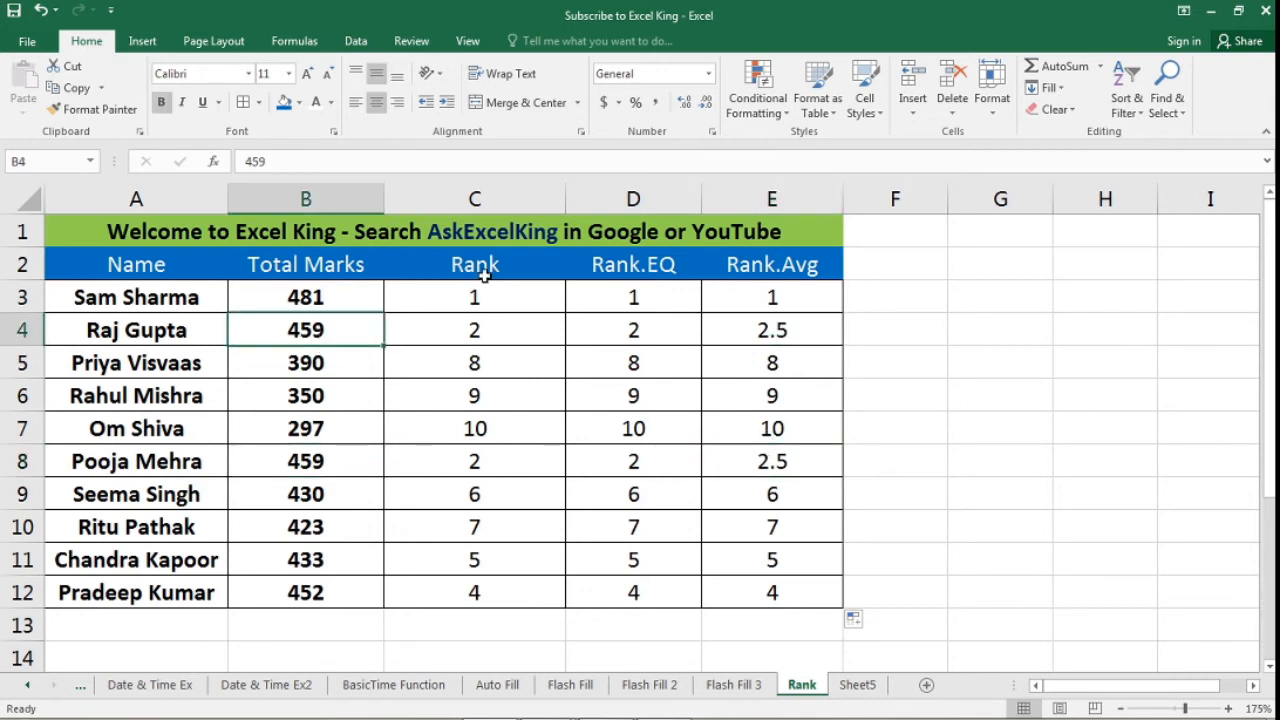
# - Compare the Rank and Rank.EQ results in C2:D12, checking D4, D8 and D12 against the total marks in B4
pyautogui.moveTo(484, 276); pyautogui.dragTo(619, 592)
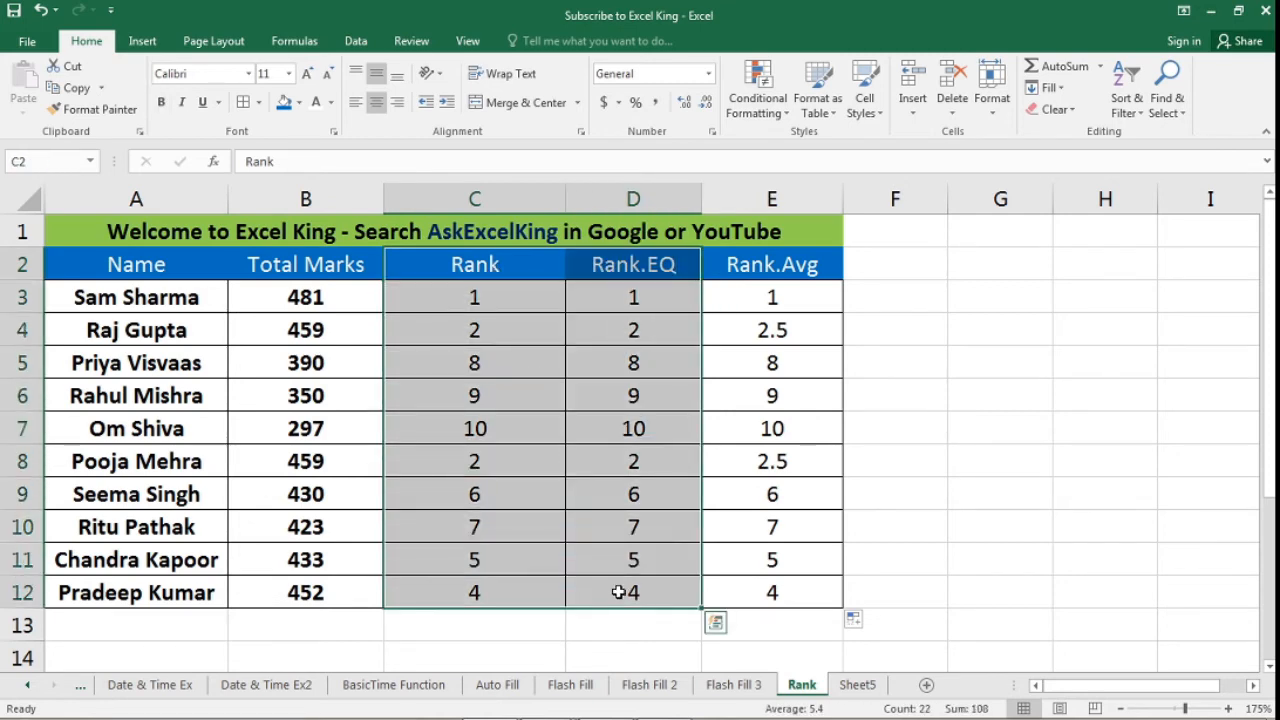
pyautogui.click(635, 333)
pyautogui.click(648, 462)
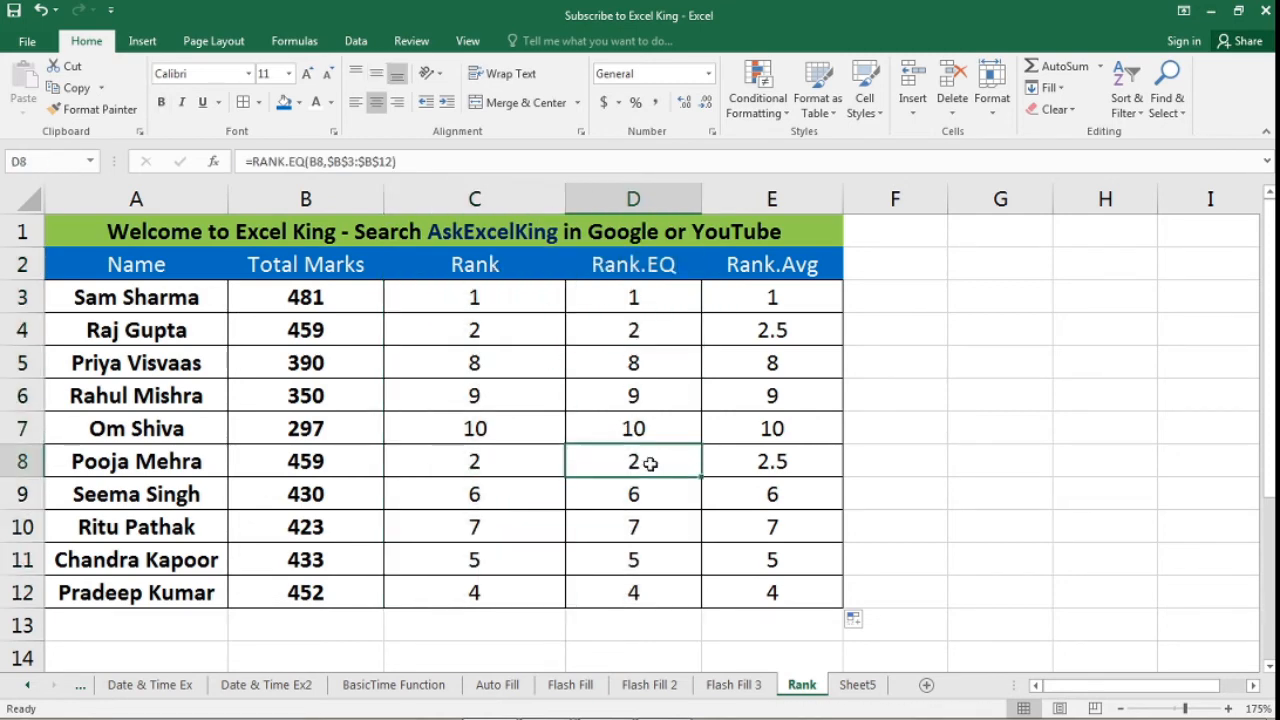
pyautogui.click(646, 322)
pyautogui.press('Return')
pyautogui.click(652, 458)
pyautogui.click(655, 335)
pyautogui.click(650, 457)
pyautogui.click(306, 327)
pyautogui.click(610, 328)
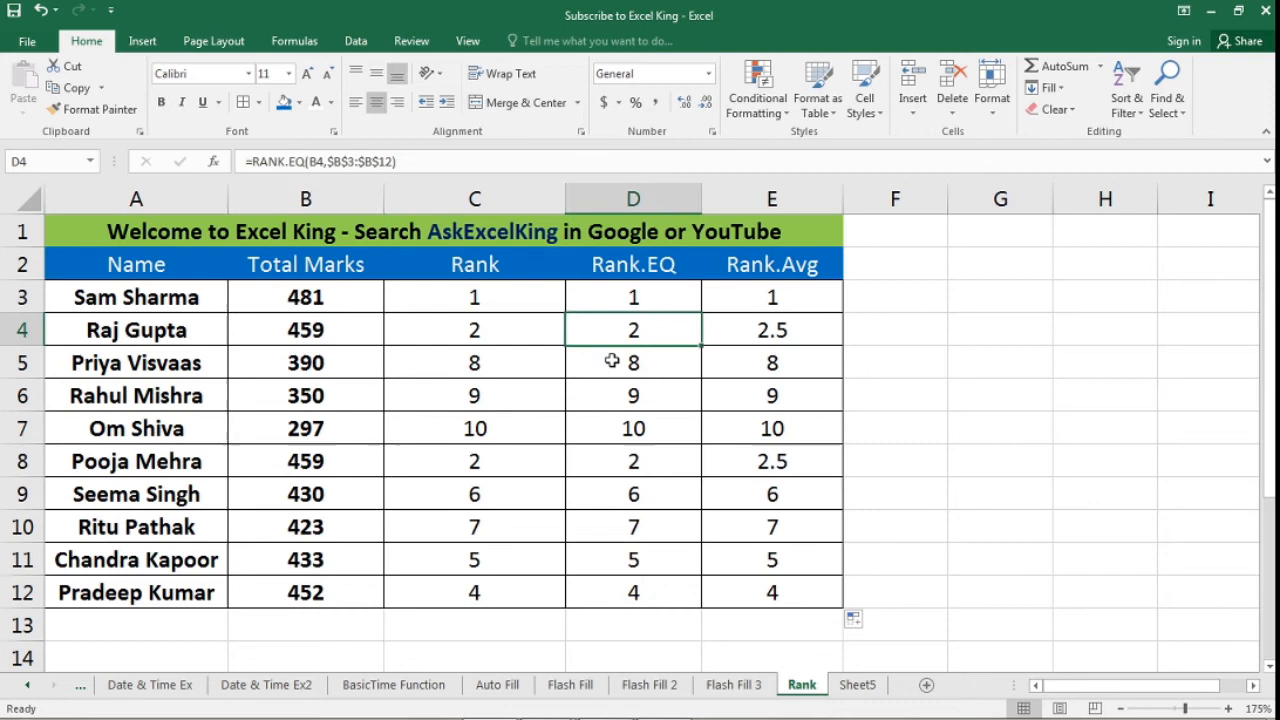
pyautogui.click(636, 456)
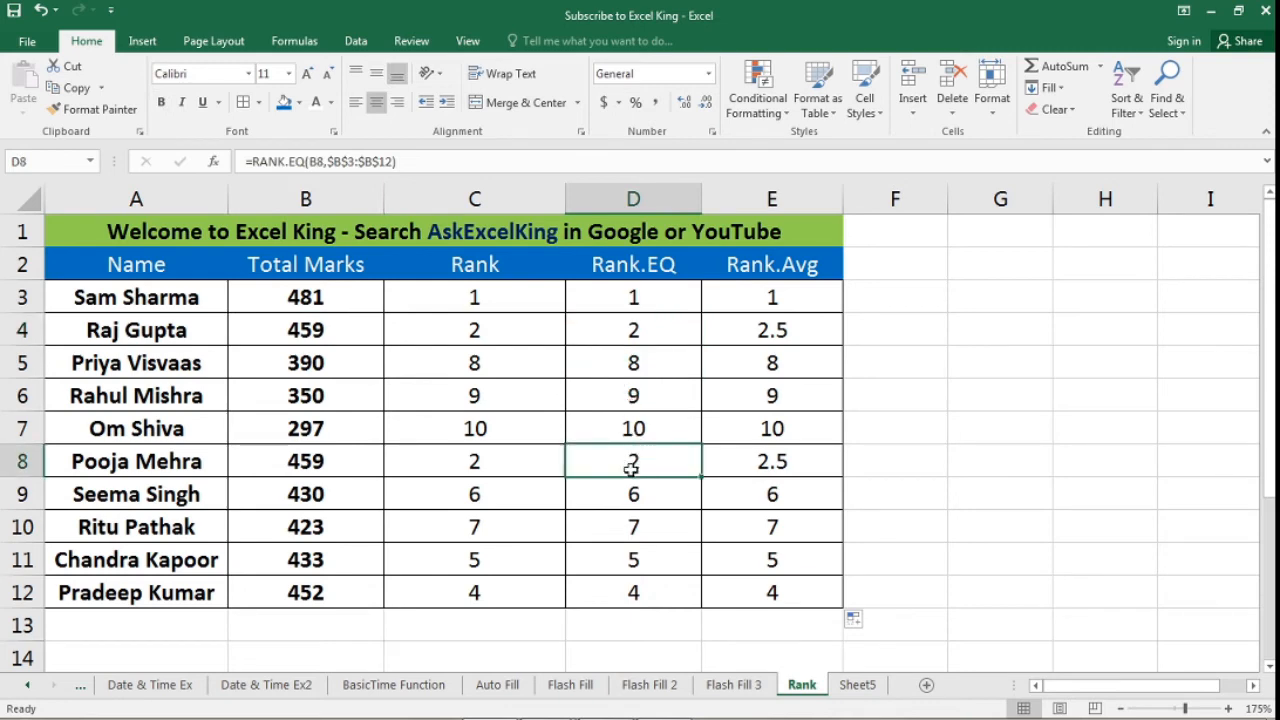
pyautogui.click(642, 598)
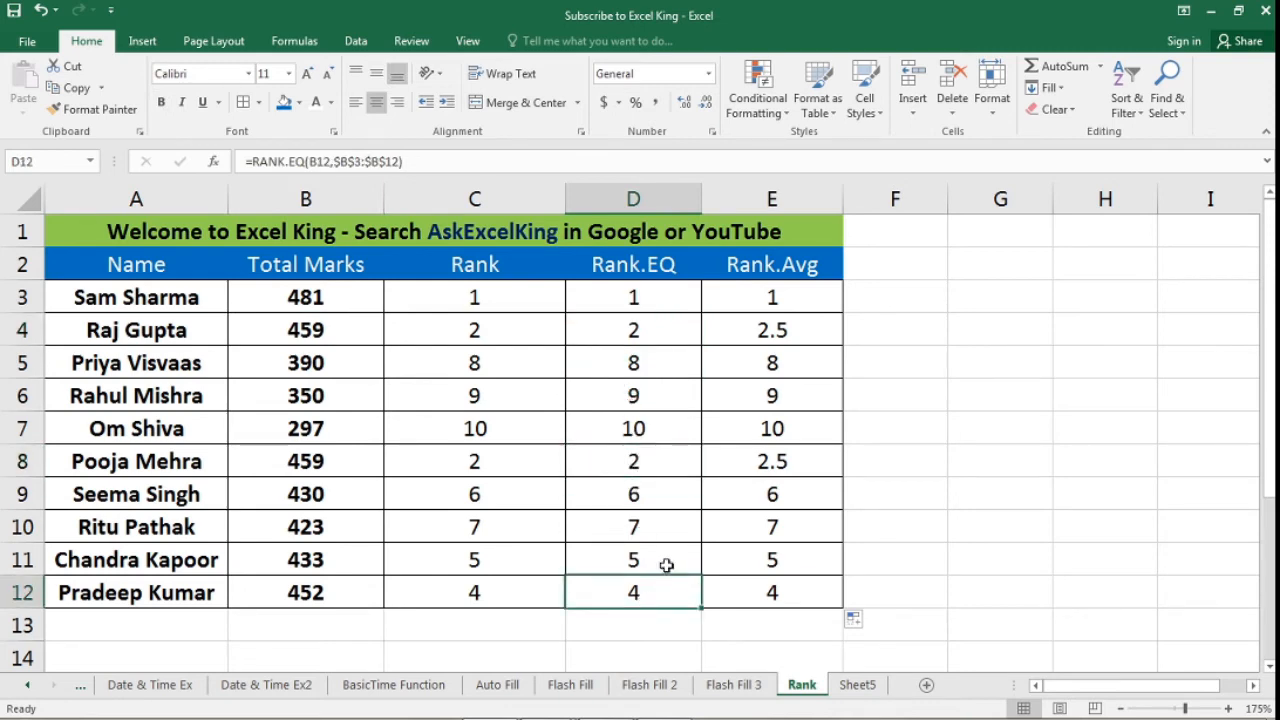
# - Examine the RANK.AVG formulas and results in E3, E4 and E8
pyautogui.click(765, 296)
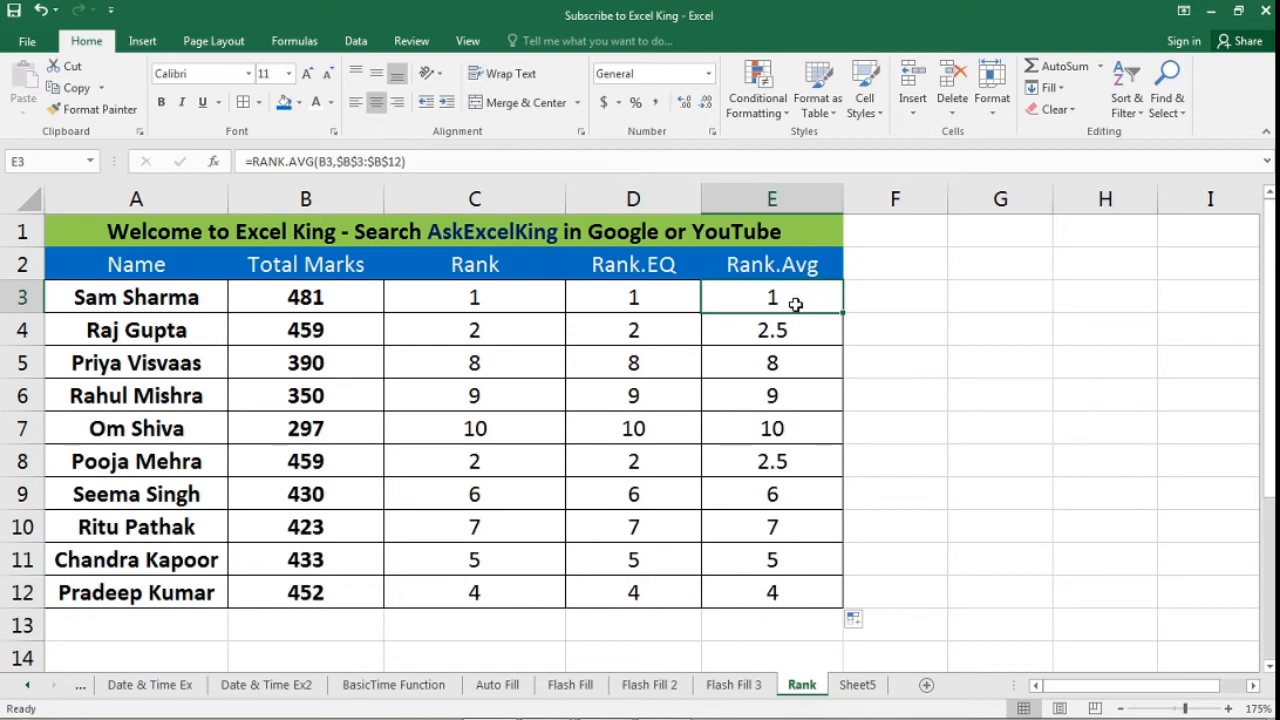
pyautogui.click(800, 328)
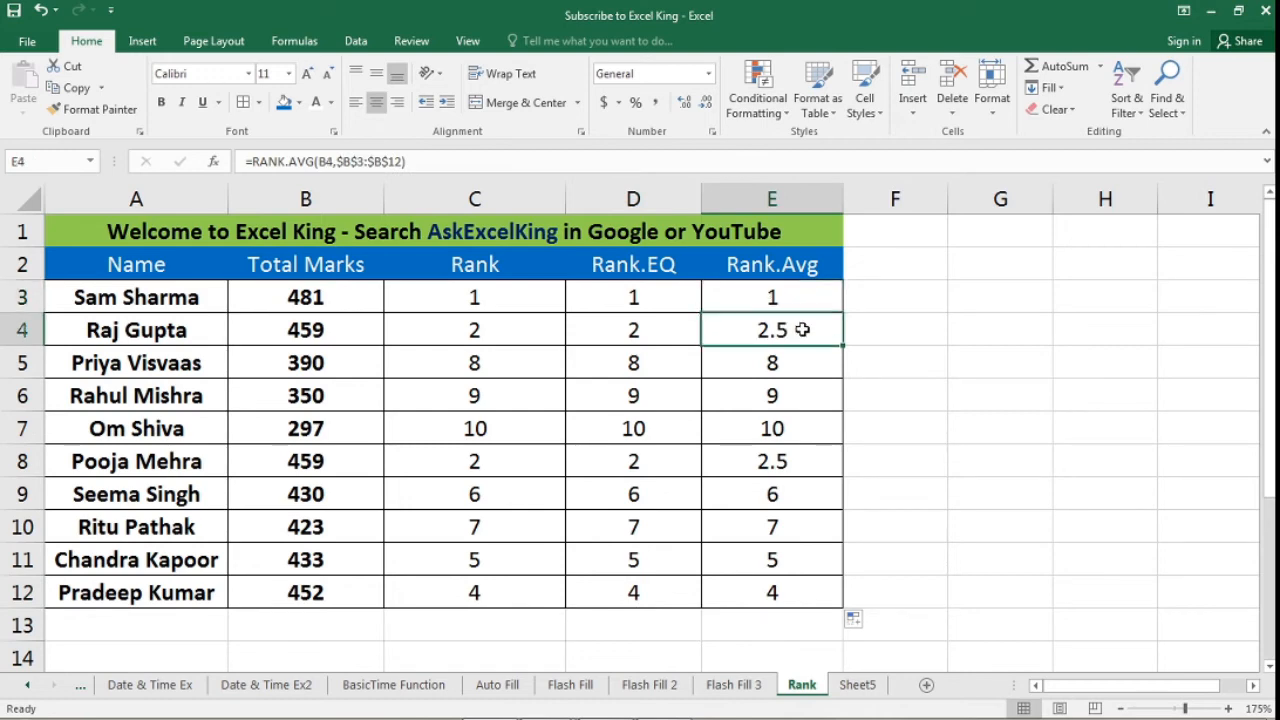
pyautogui.click(802, 456)
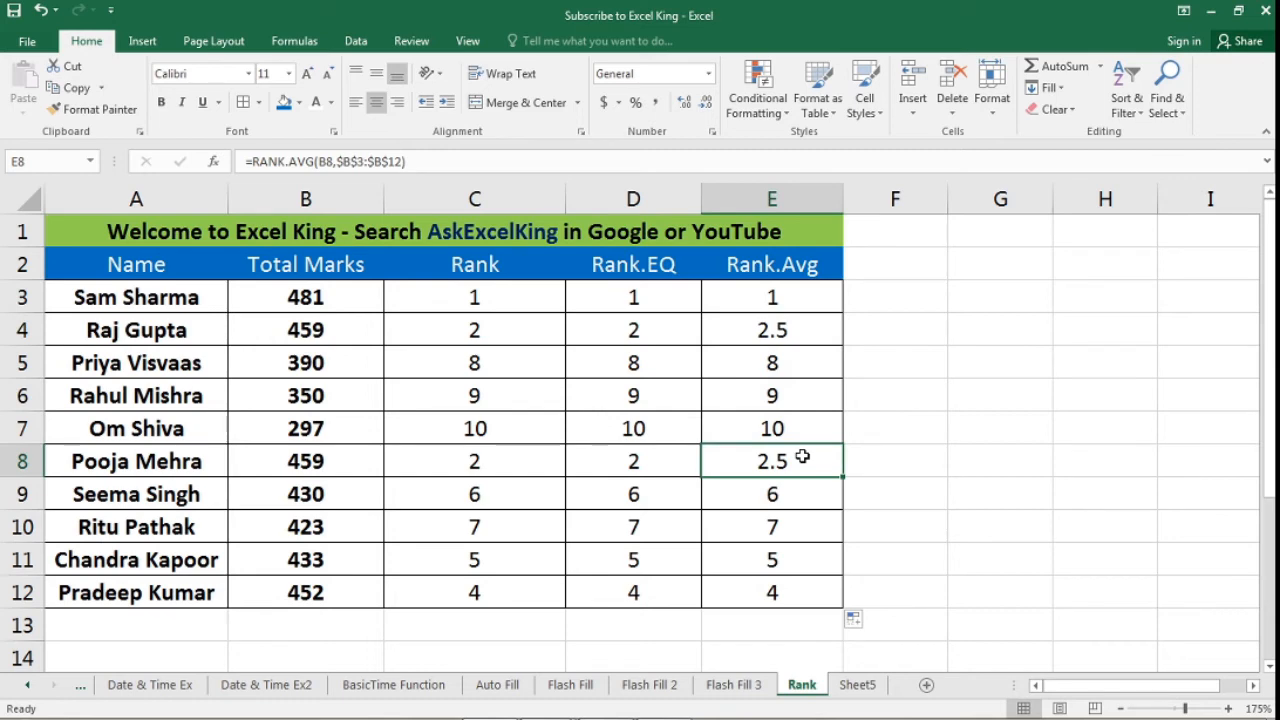
# - Enter the scratch values 2, 3 and 5 in cells F3, F4 and F5
pyautogui.click(928, 296)
pyautogui.write('2')
pyautogui.press('Return')
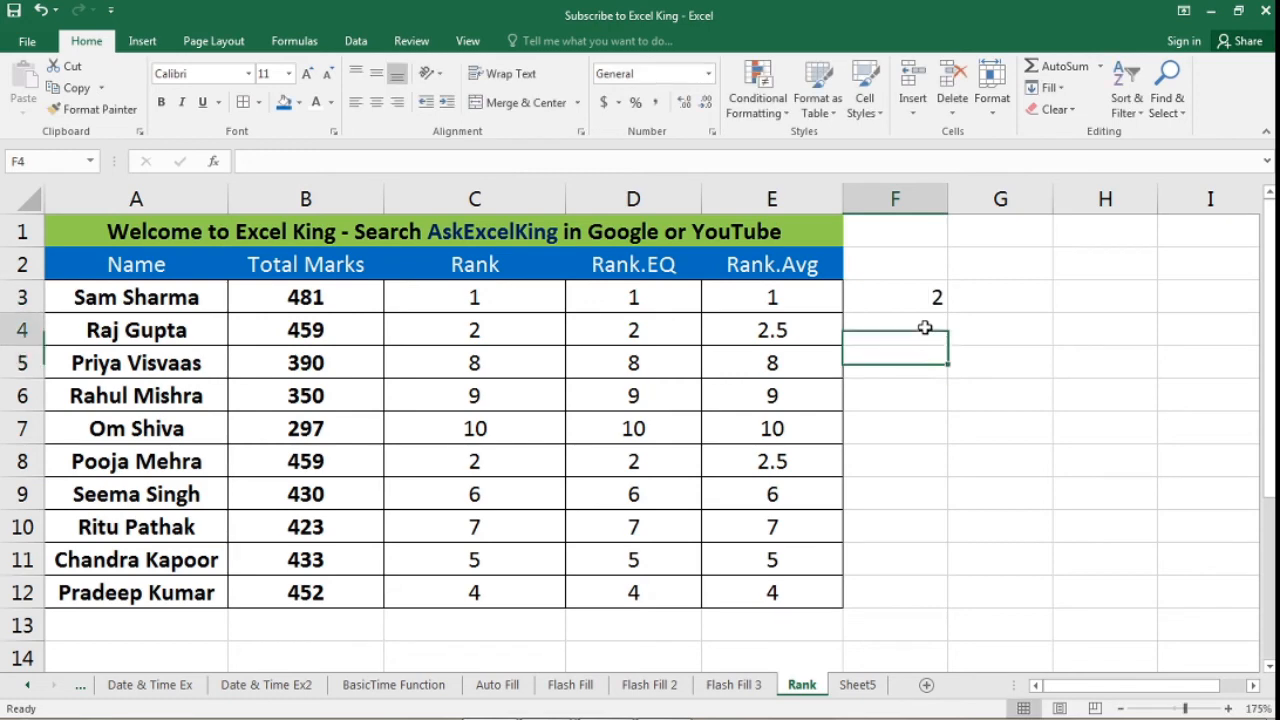
pyautogui.write('3')
pyautogui.click(920, 420)
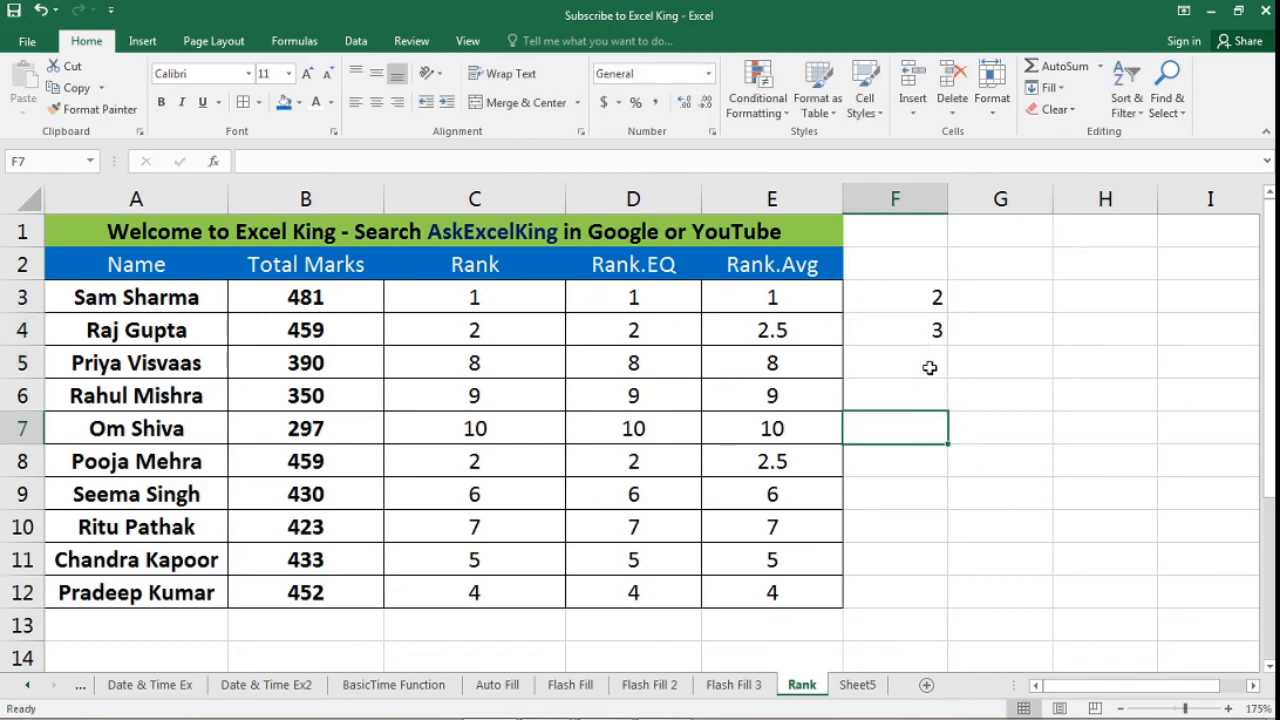
pyautogui.click(931, 361)
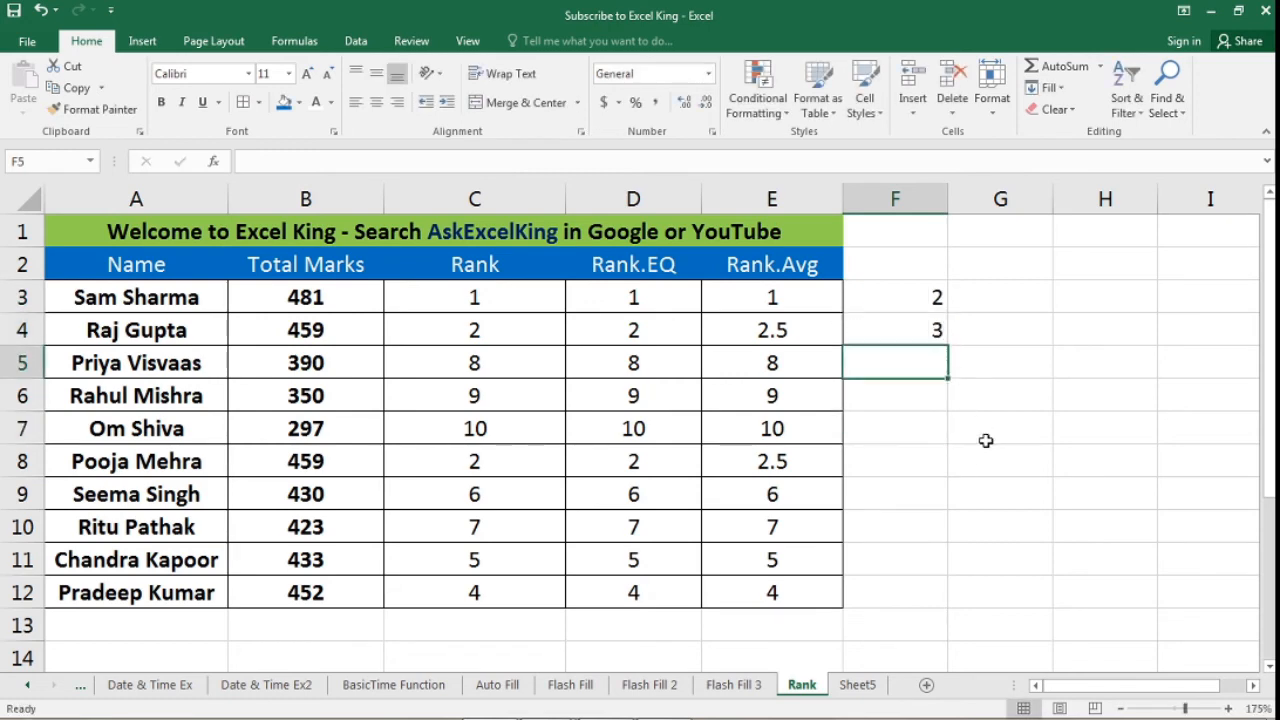
pyautogui.write('5')
pyautogui.press('Return')
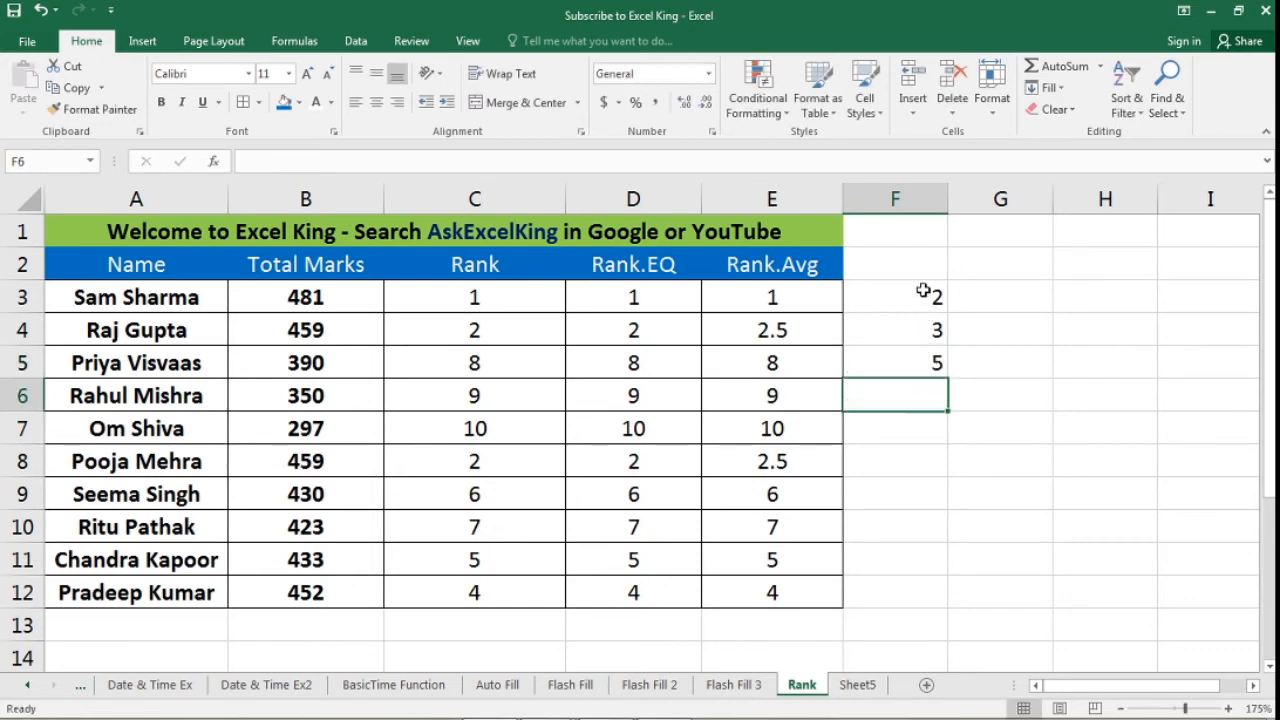
# - Calculate the average of the two tied positions in F6 with the formula =F5/2
pyautogui.moveTo(923, 290); pyautogui.dragTo(934, 325)
pyautogui.click(938, 390)
pyautogui.write('=')
pyautogui.press('Up')
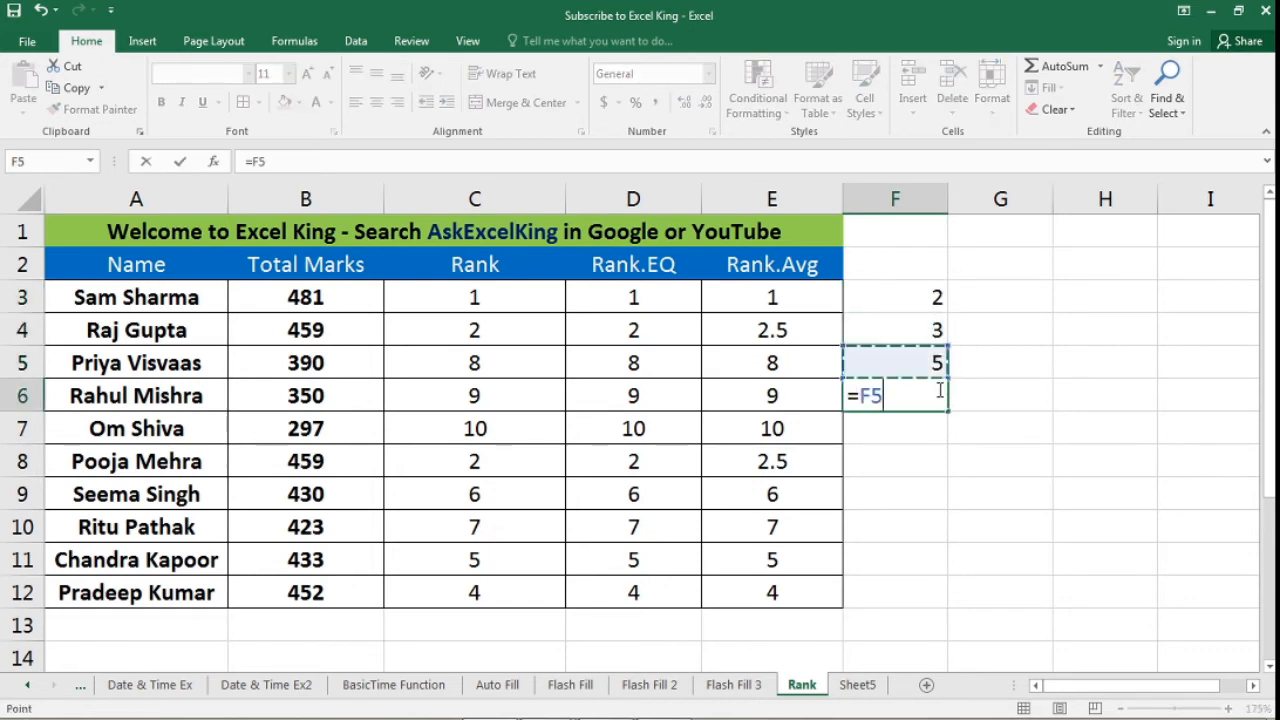
pyautogui.write('/2')
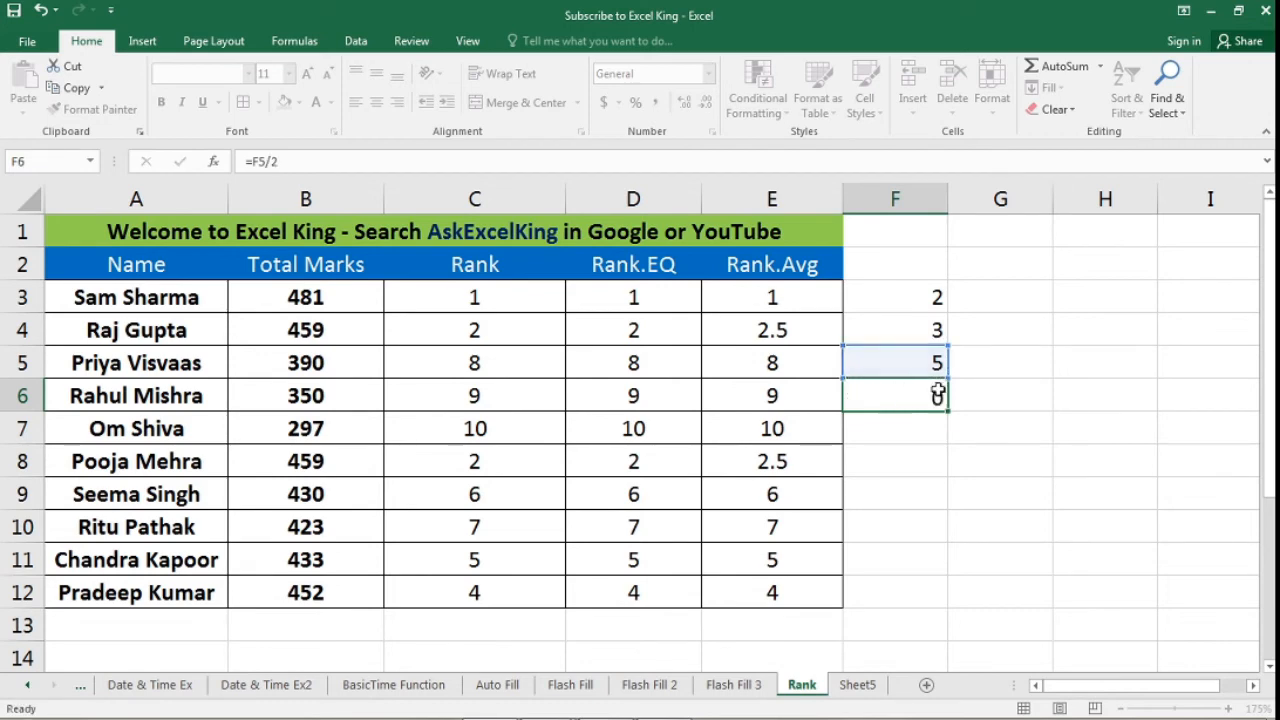
pyautogui.press('Return')
pyautogui.click(938, 392)
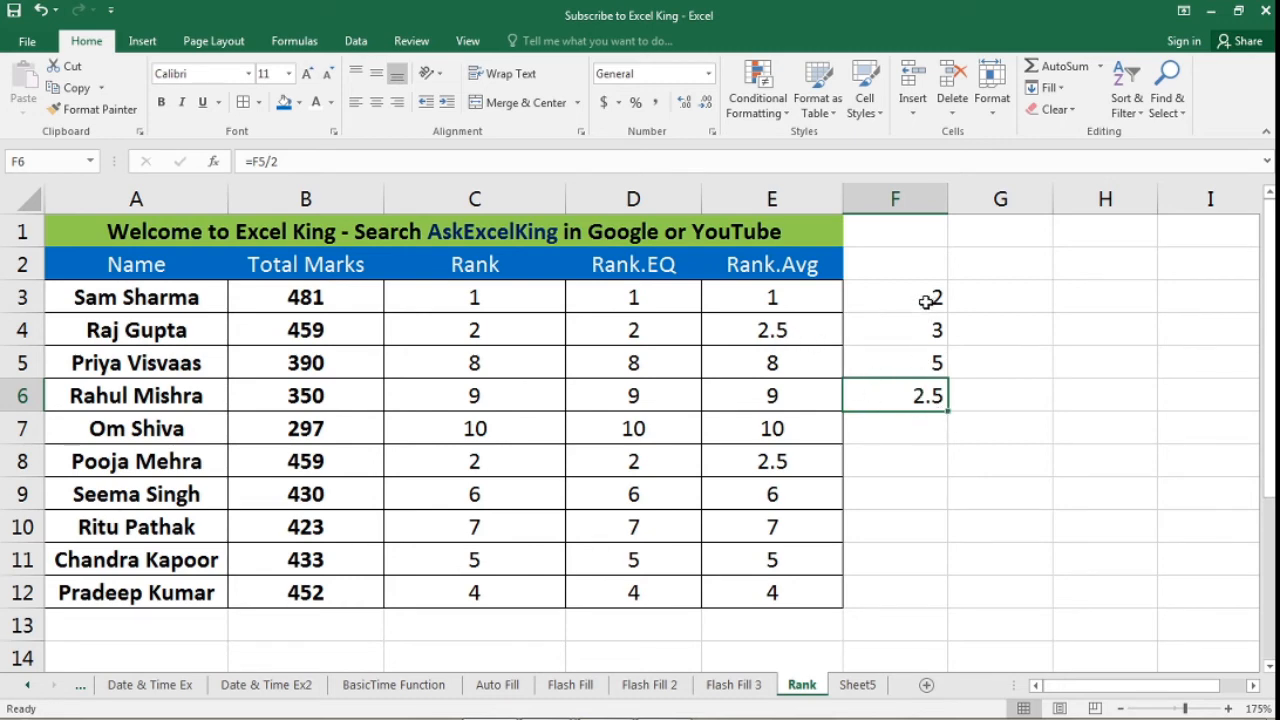
# - Compare the scratch calculation in F3:F6 with the Rank.Avg results in E4, E8 and E12
pyautogui.moveTo(927, 298); pyautogui.dragTo(950, 395)
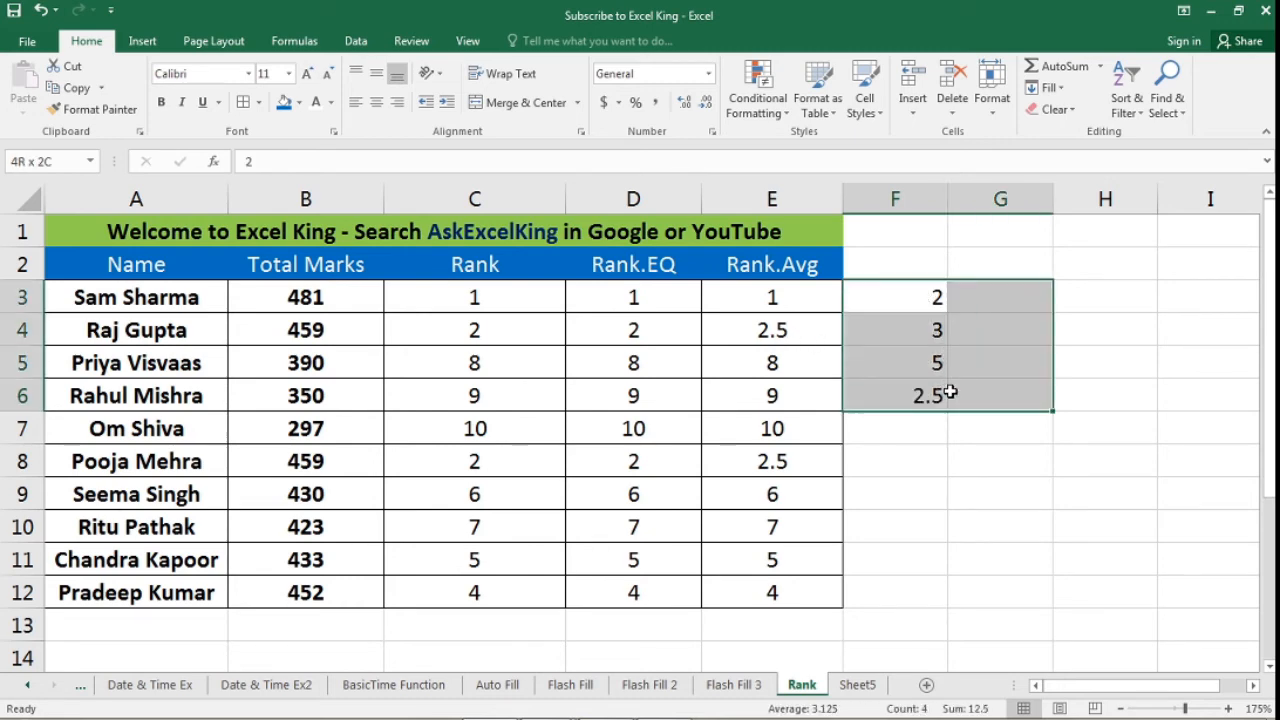
pyautogui.click(791, 331)
pyautogui.click(801, 464)
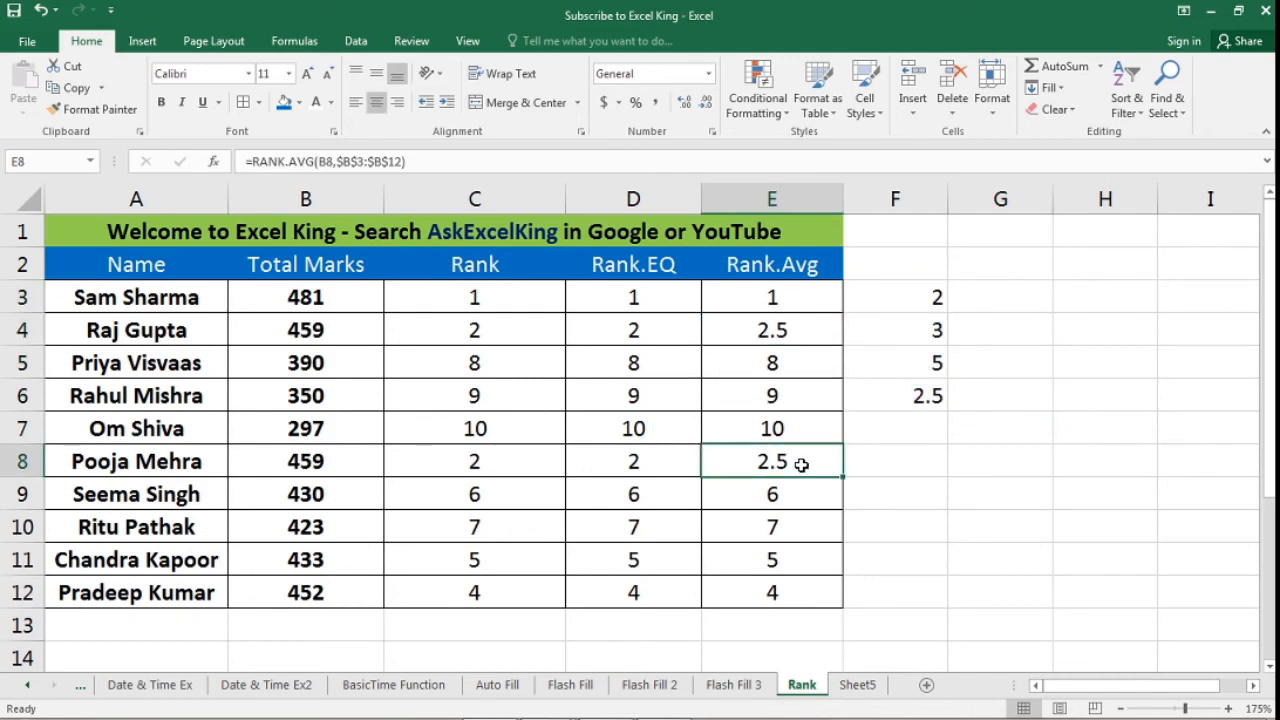
pyautogui.click(800, 600)
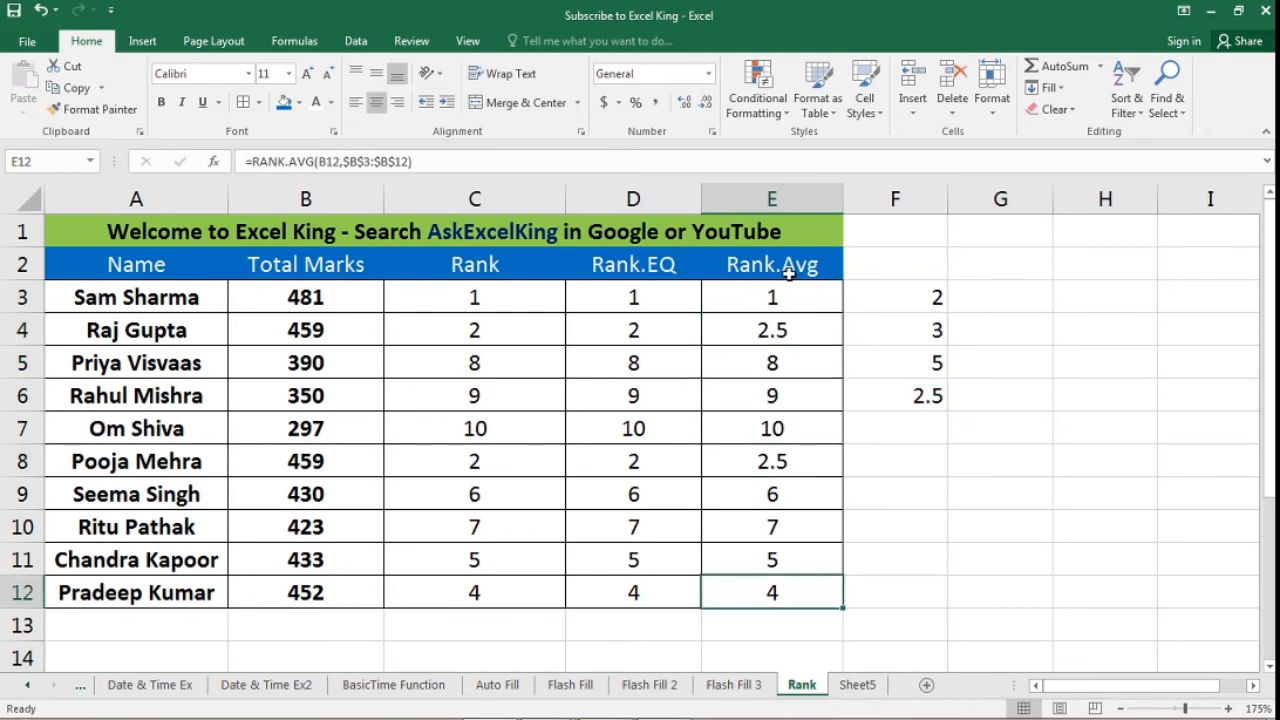
# - Clear the scratch calculation from cells F3:F6
pyautogui.moveTo(903, 297); pyautogui.dragTo(929, 391)
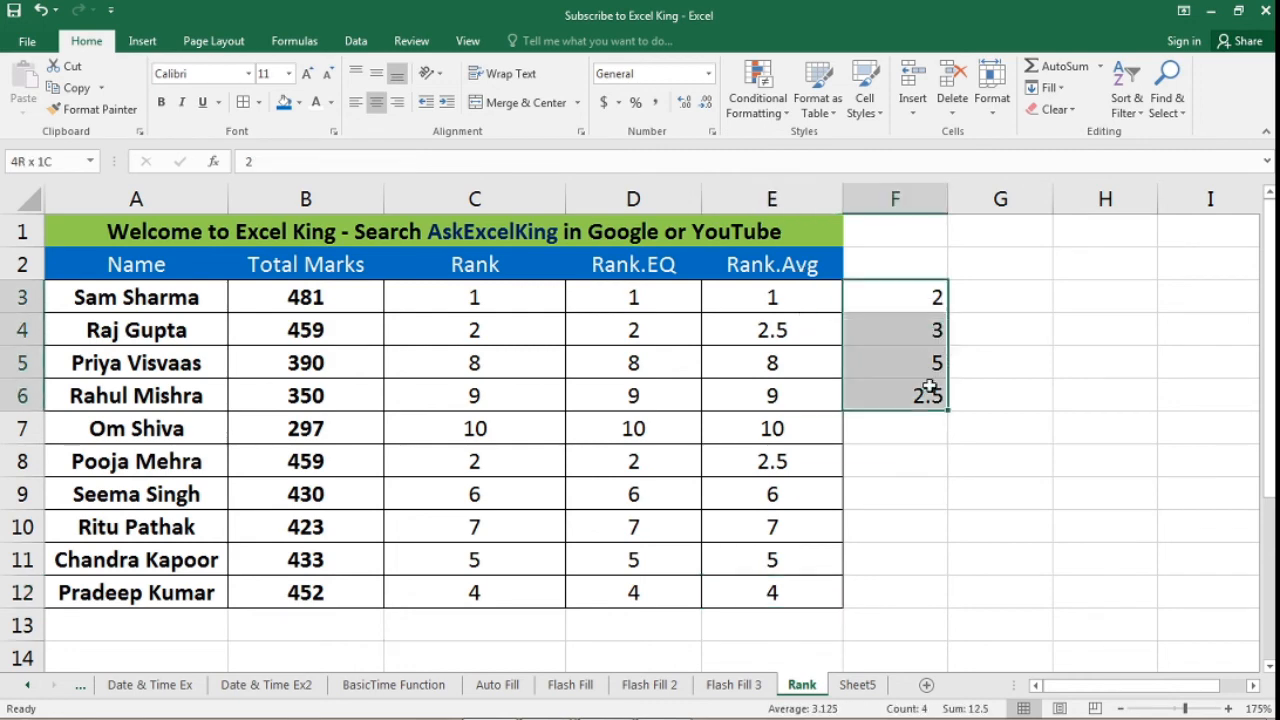
pyautogui.press('Delete')
pyautogui.click(798, 300)
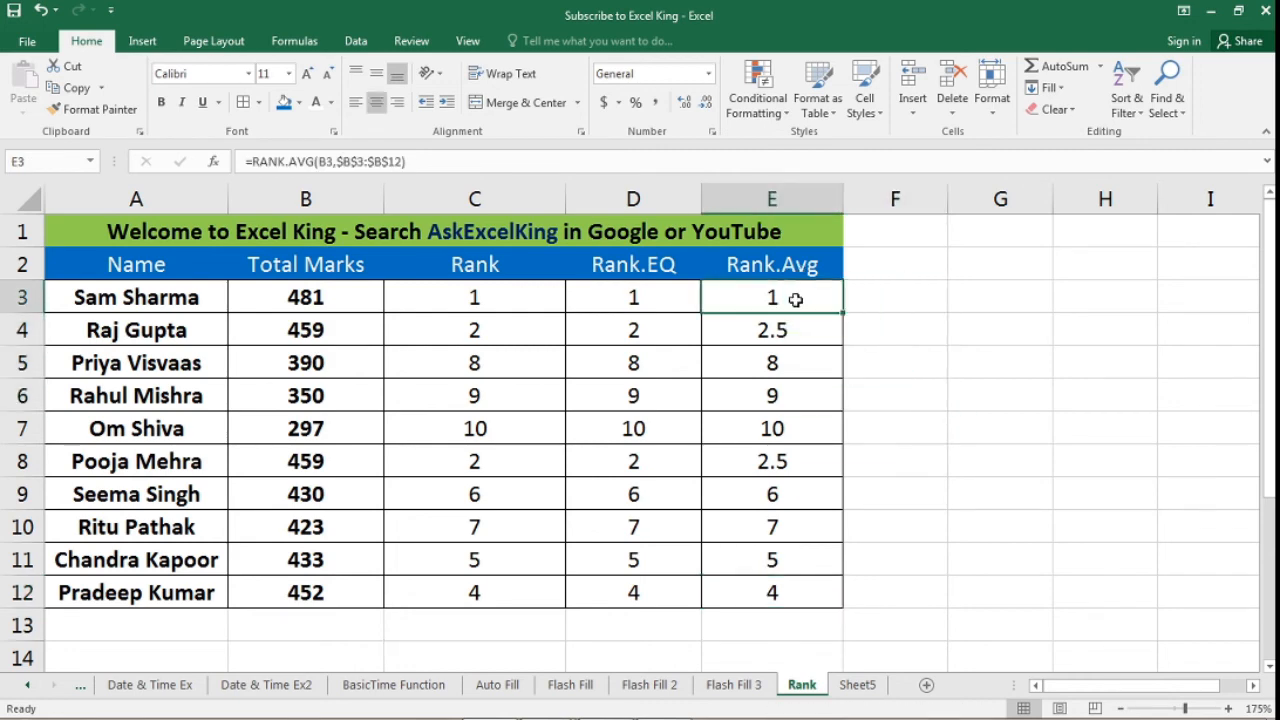
# - Set the total marks in B10 to 430 so they match the marks in B9
pyautogui.click(327, 331)
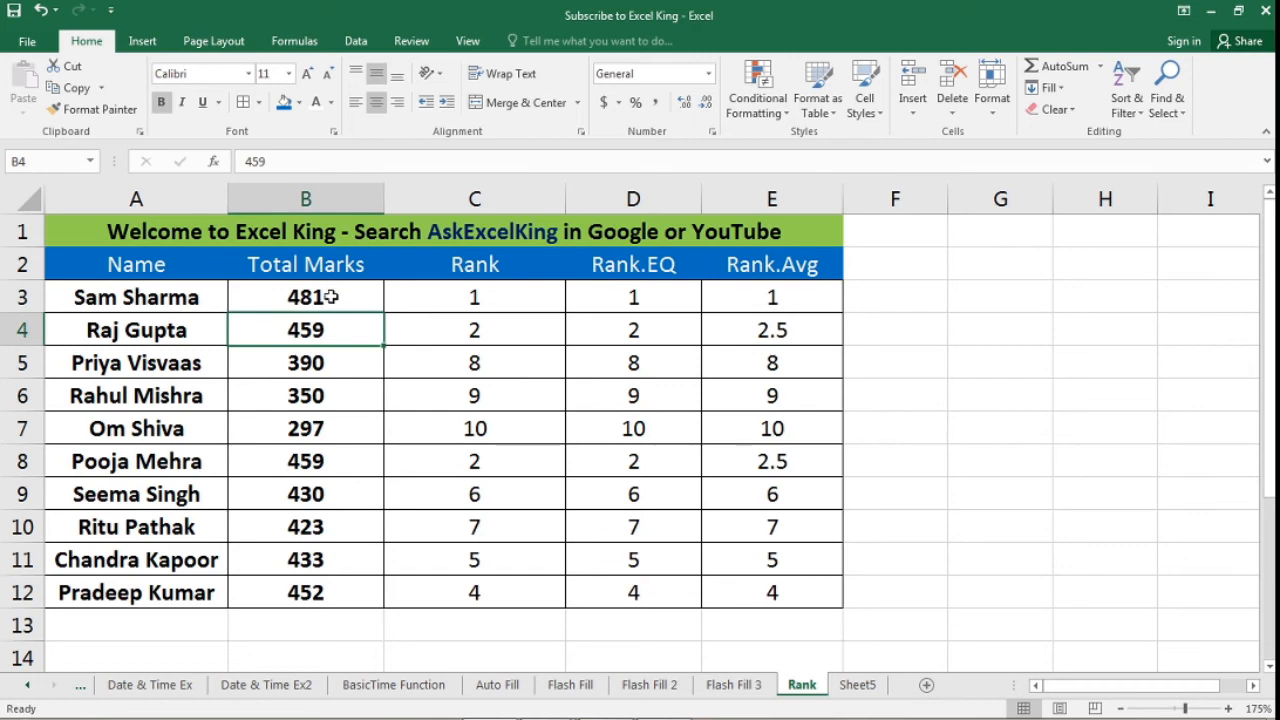
pyautogui.click(326, 298)
pyautogui.click(320, 491)
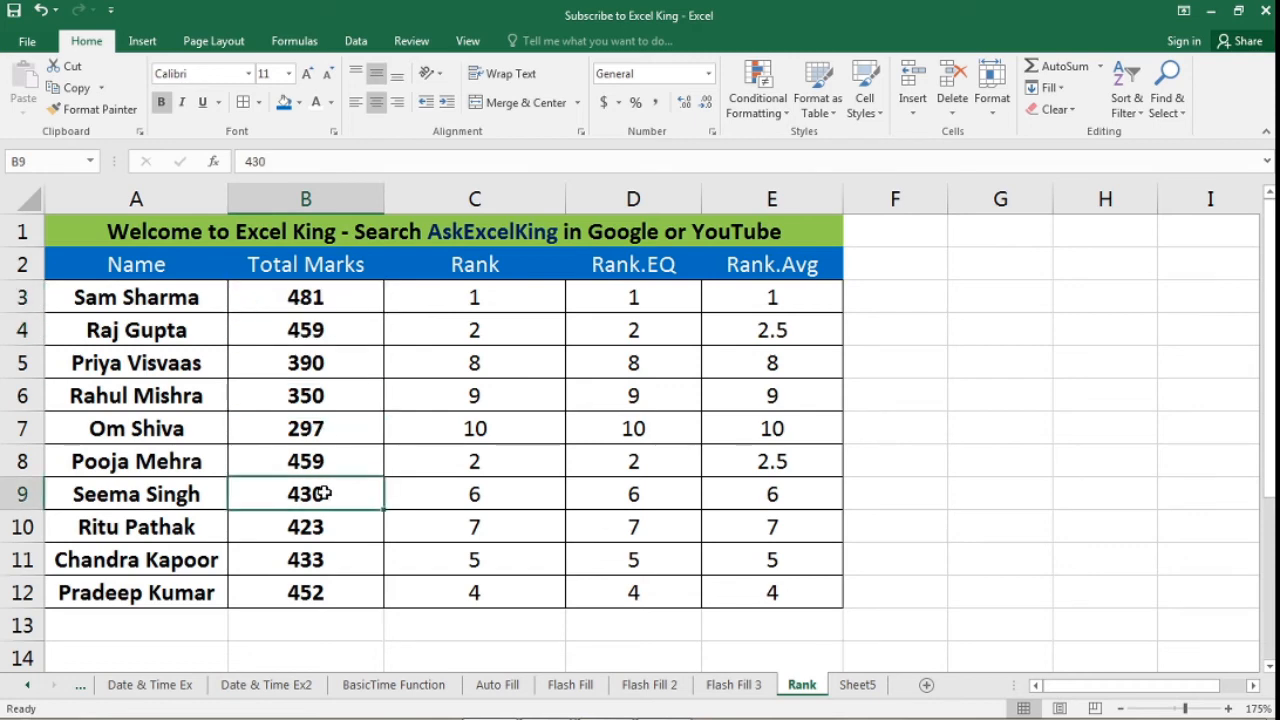
pyautogui.click(329, 525)
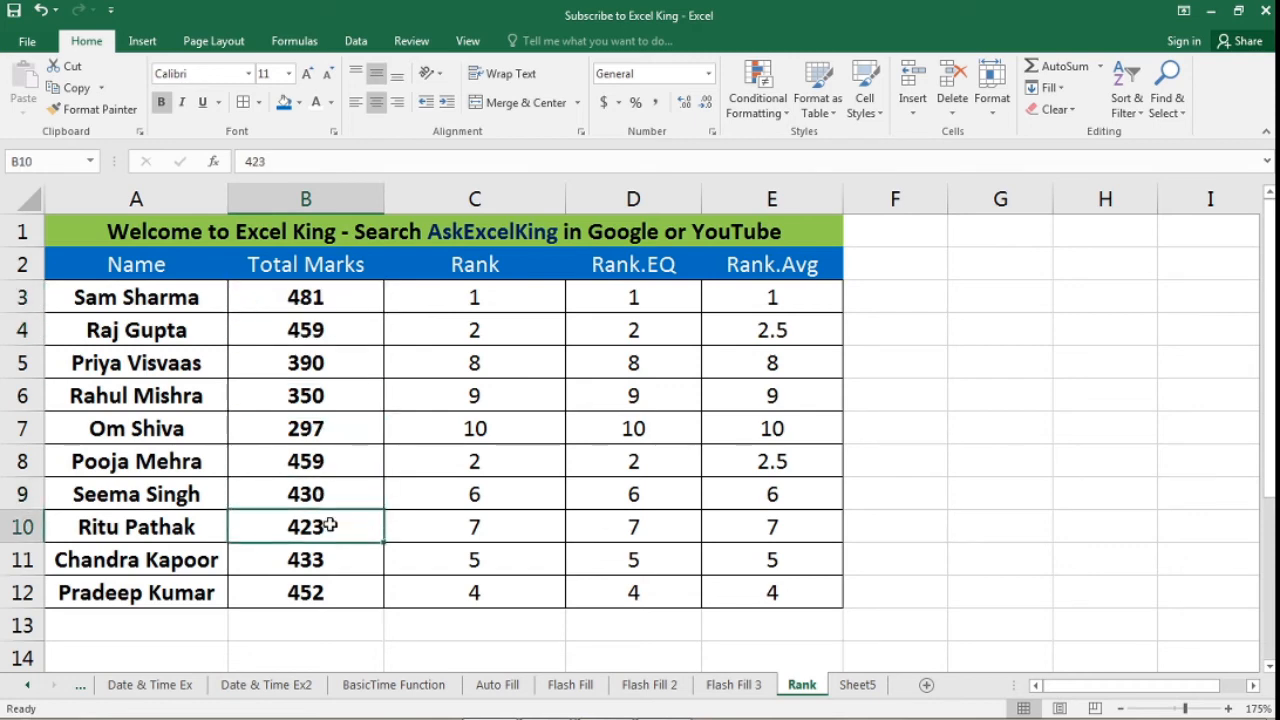
pyautogui.write('430')
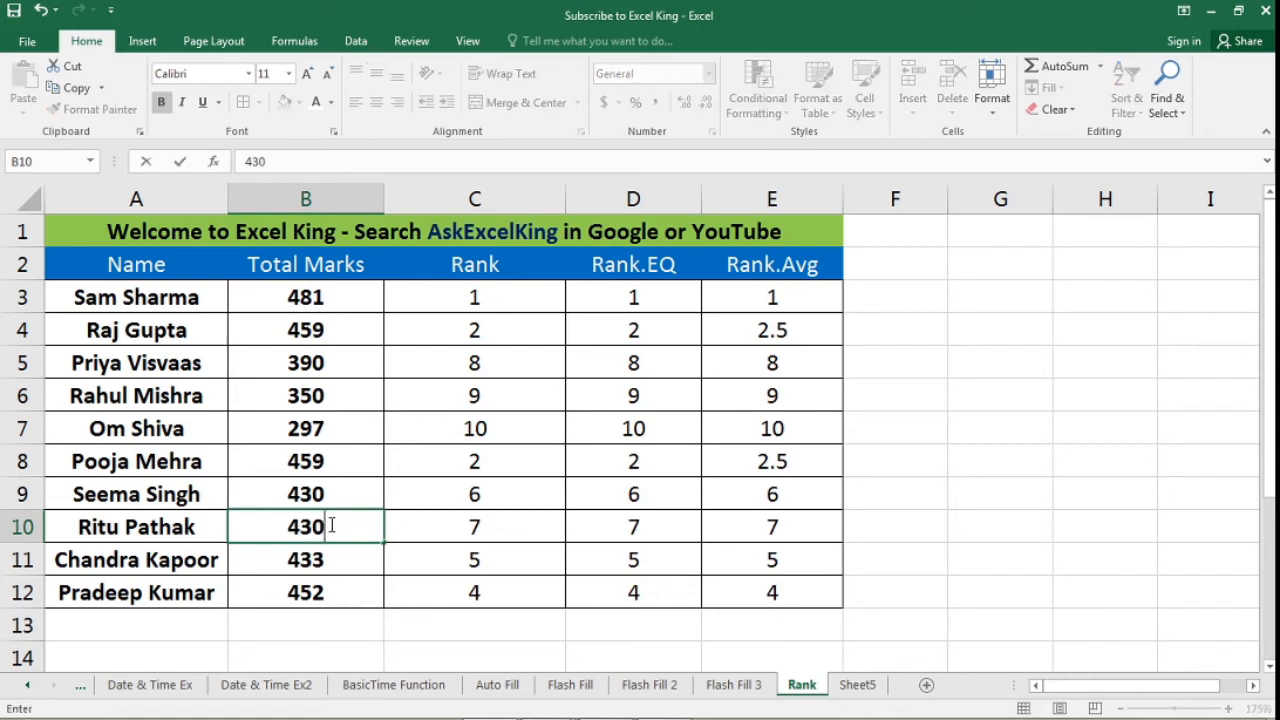
pyautogui.press('Return')
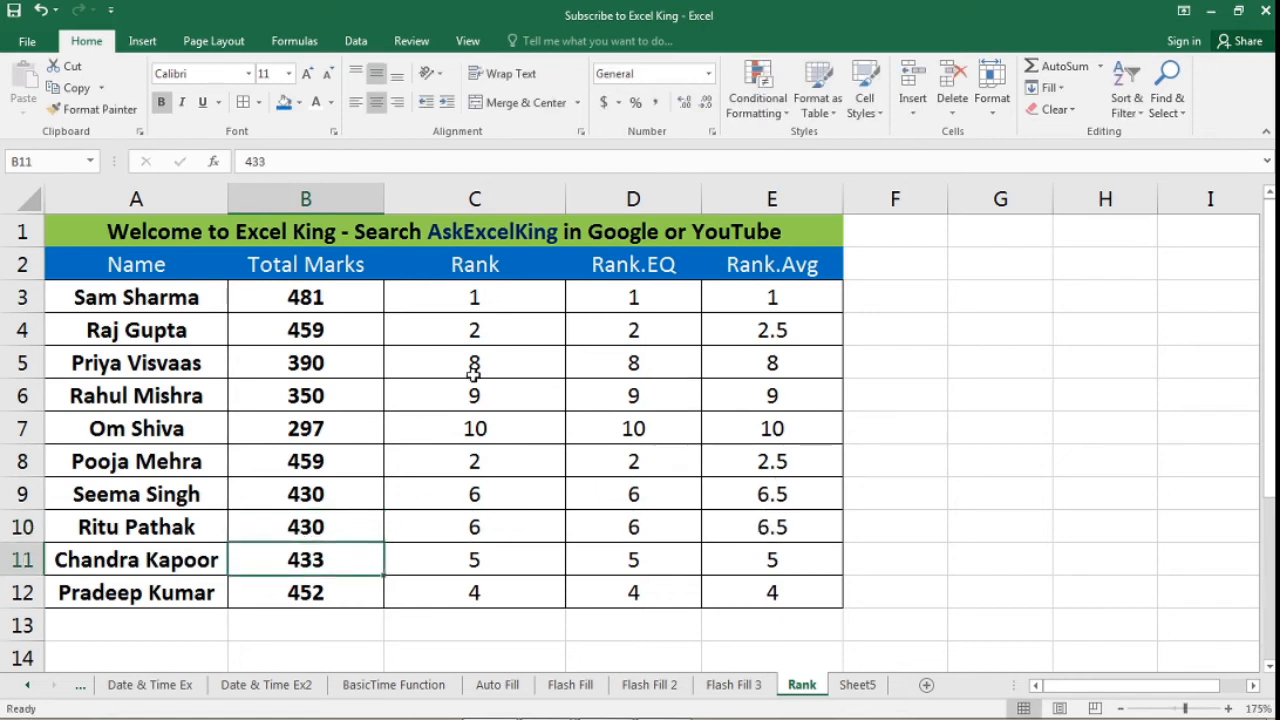
# - Compare the RANK, RANK.EQ and RANK.AVG results for the tied students in rows 9 and 10 with the other ranks
pyautogui.click(512, 296)
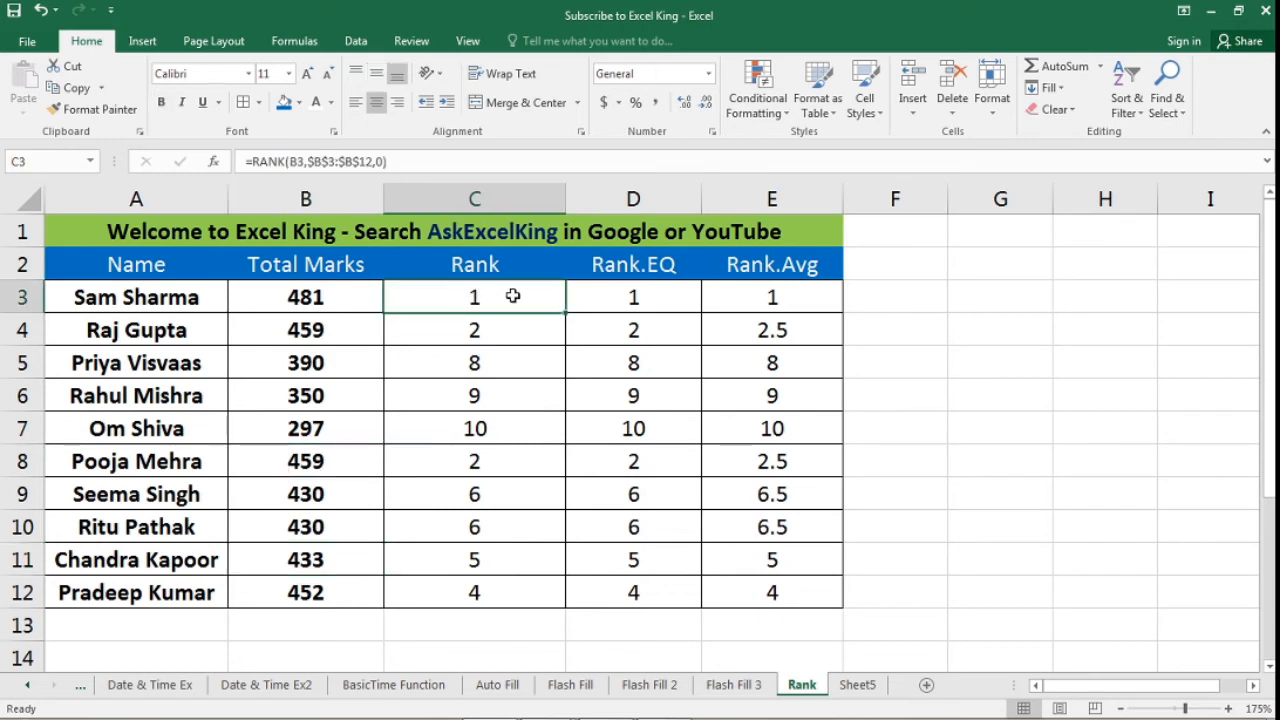
pyautogui.click(512, 323)
pyautogui.click(512, 453)
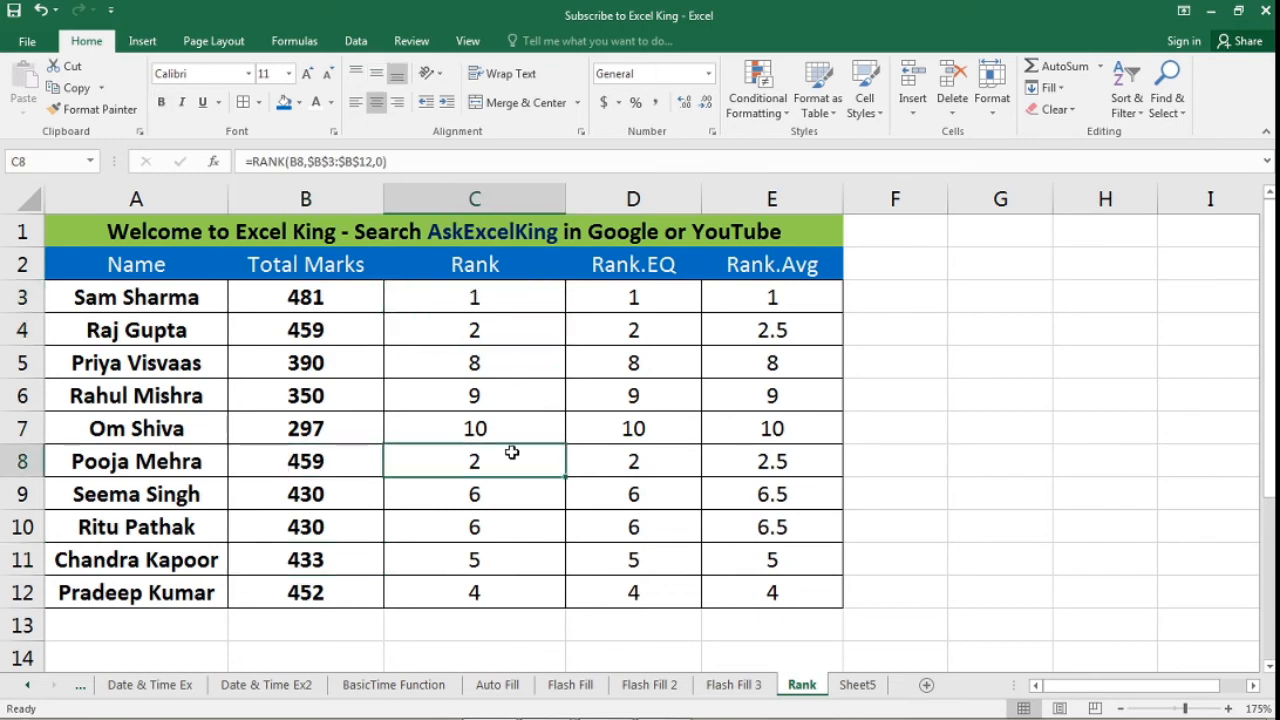
pyautogui.click(496, 598)
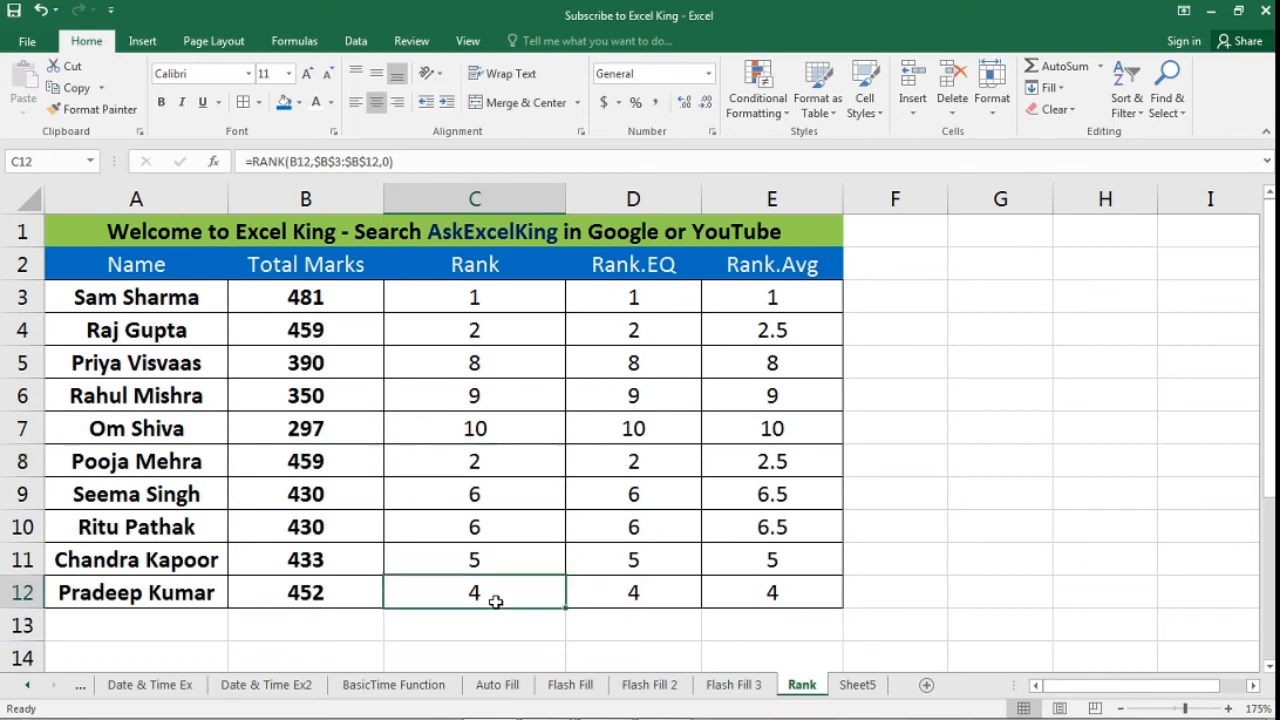
pyautogui.click(494, 561)
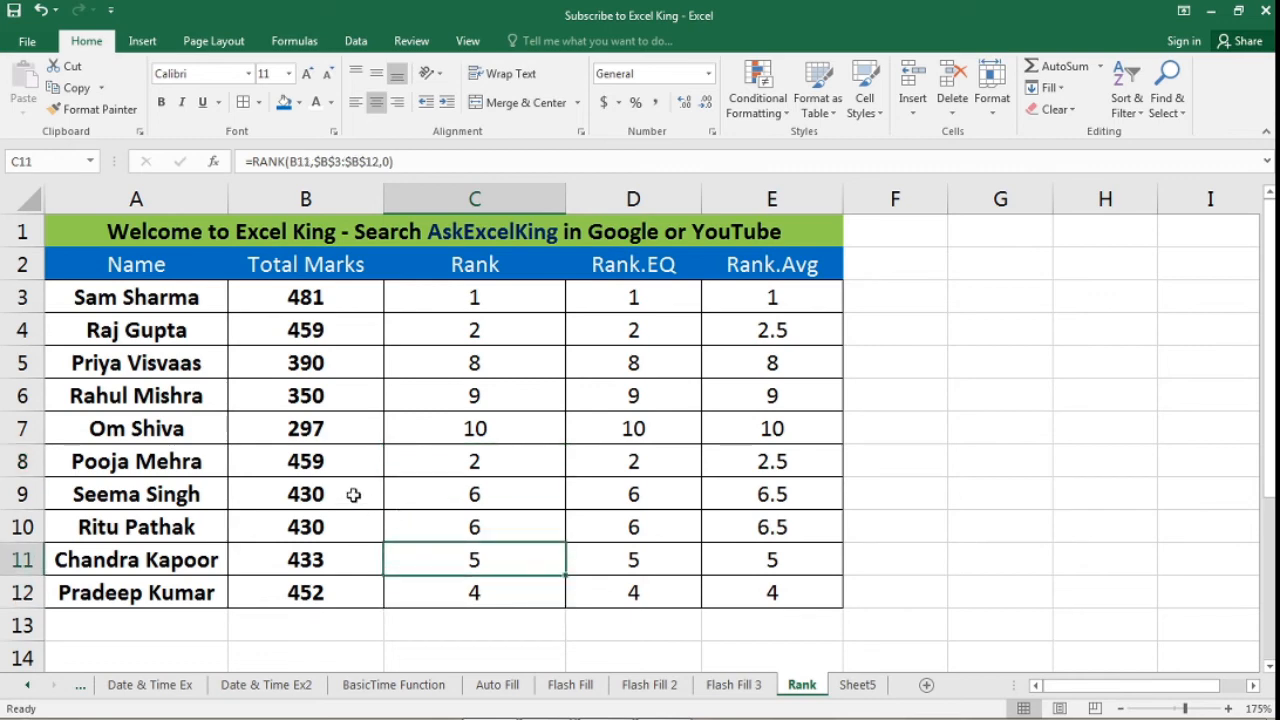
pyautogui.moveTo(353, 494); pyautogui.dragTo(631, 526)
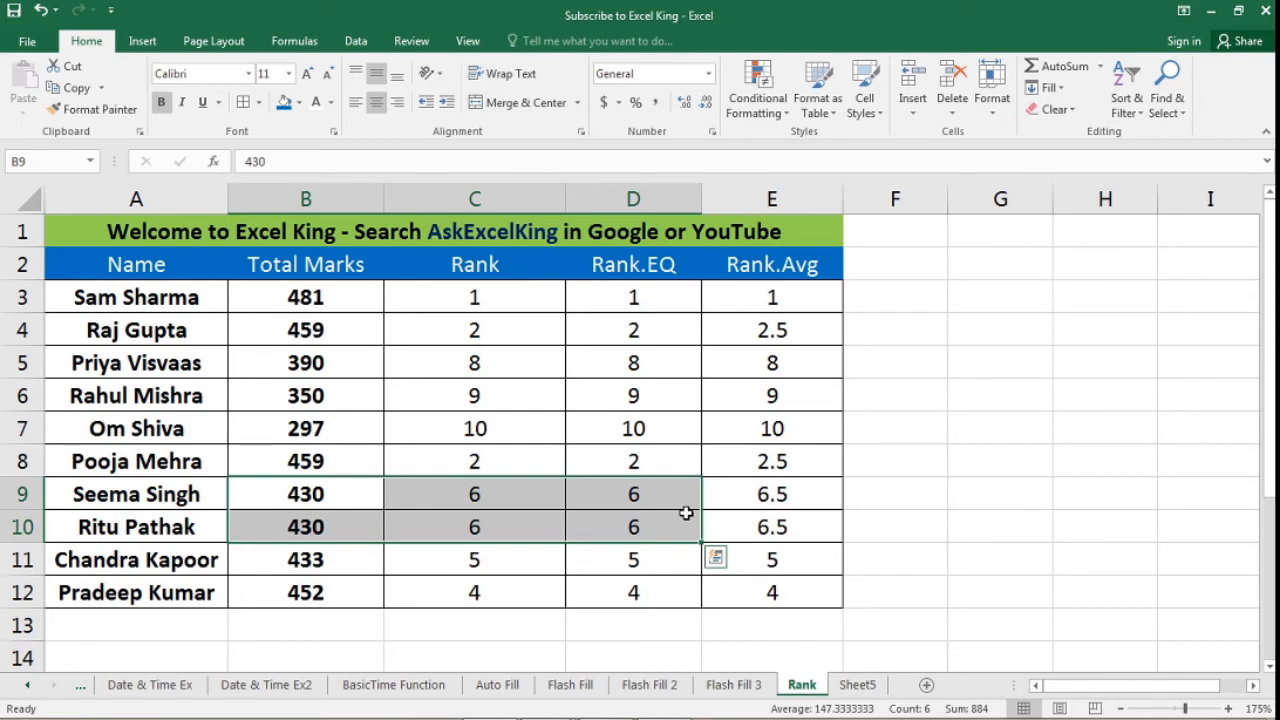
pyautogui.click(788, 266)
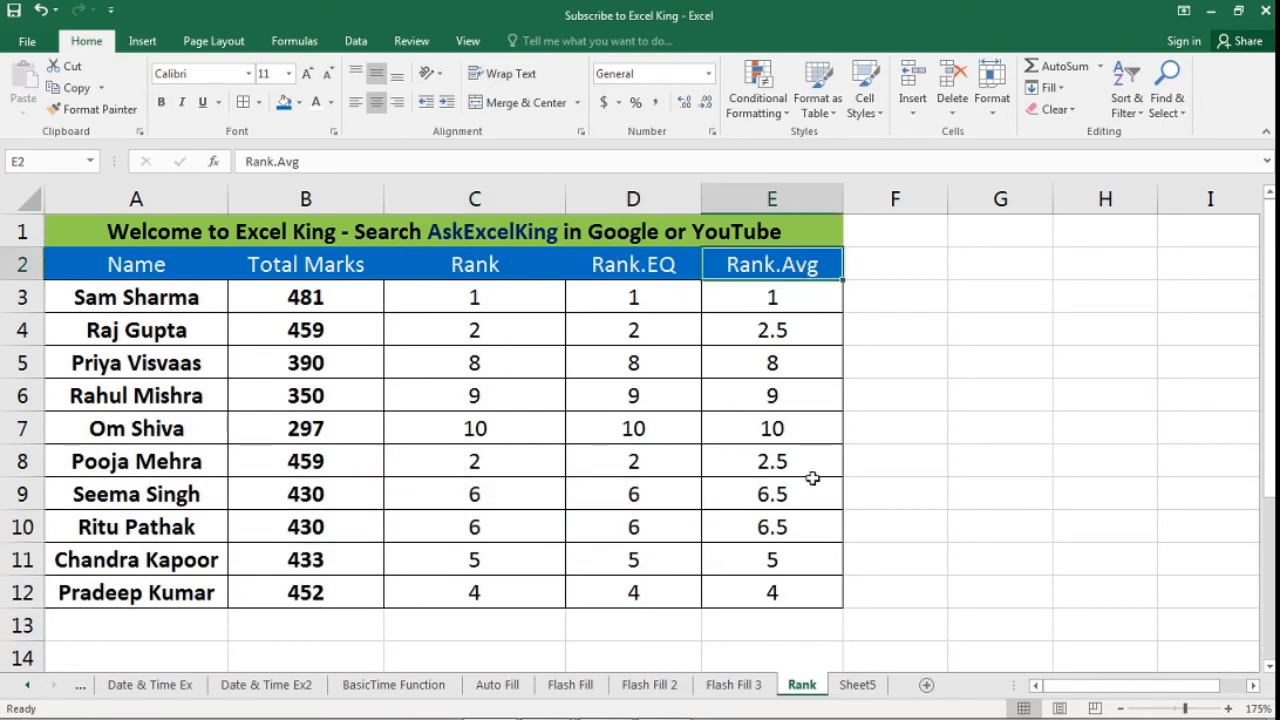
pyautogui.moveTo(814, 494); pyautogui.dragTo(818, 518)
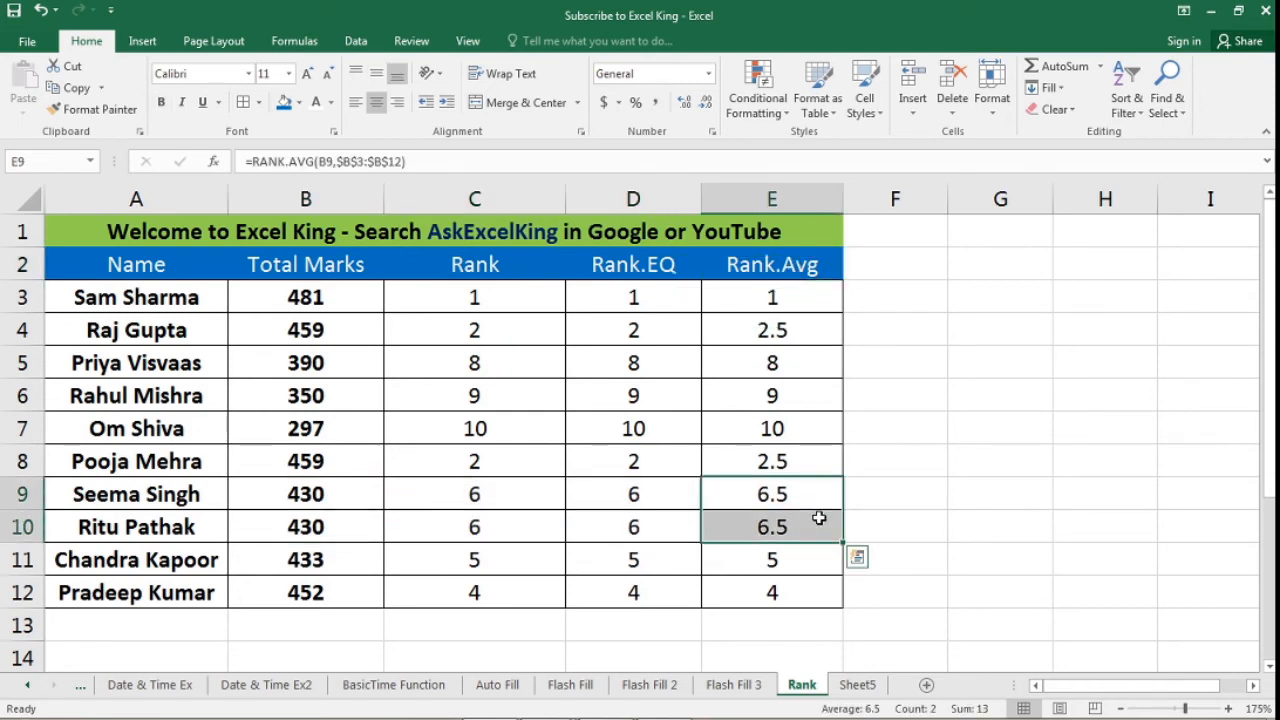
pyautogui.click(510, 560)
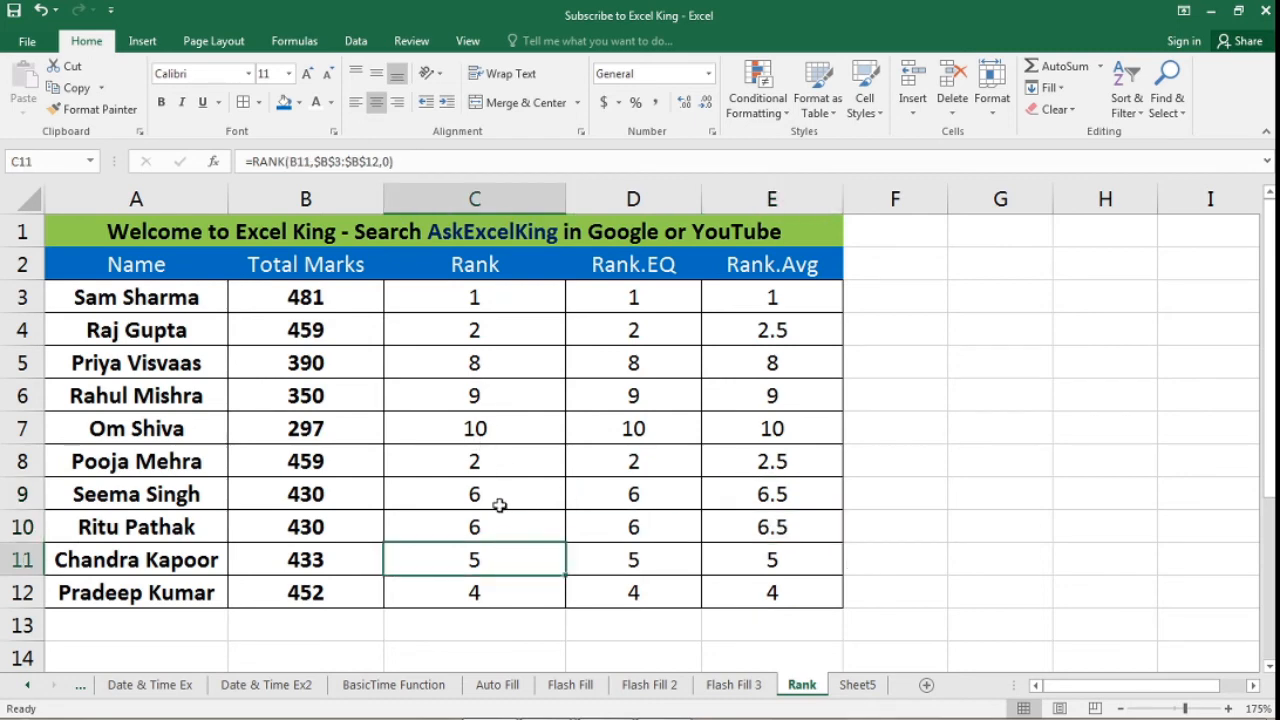
# - Enter the scratch ranks 6 and 7 in G5 and G6, and their total 13 in G7
pyautogui.click(958, 347)
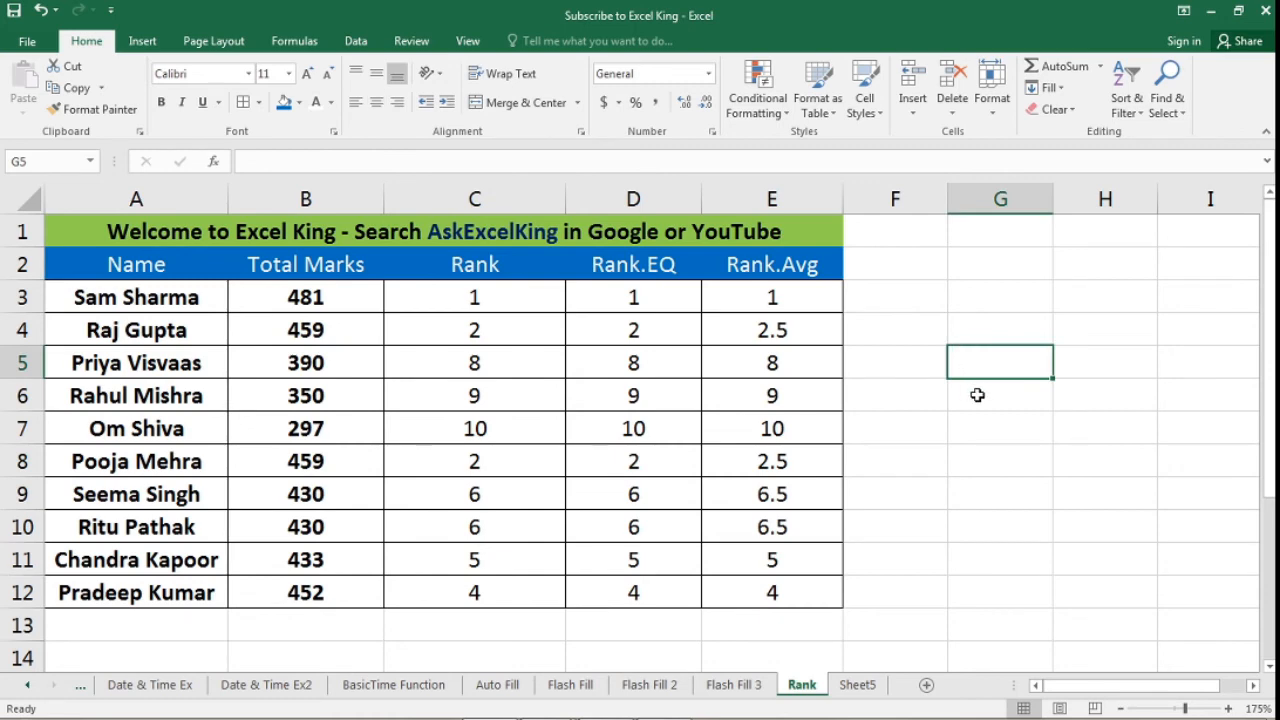
pyautogui.write('6')
pyautogui.press('Return')
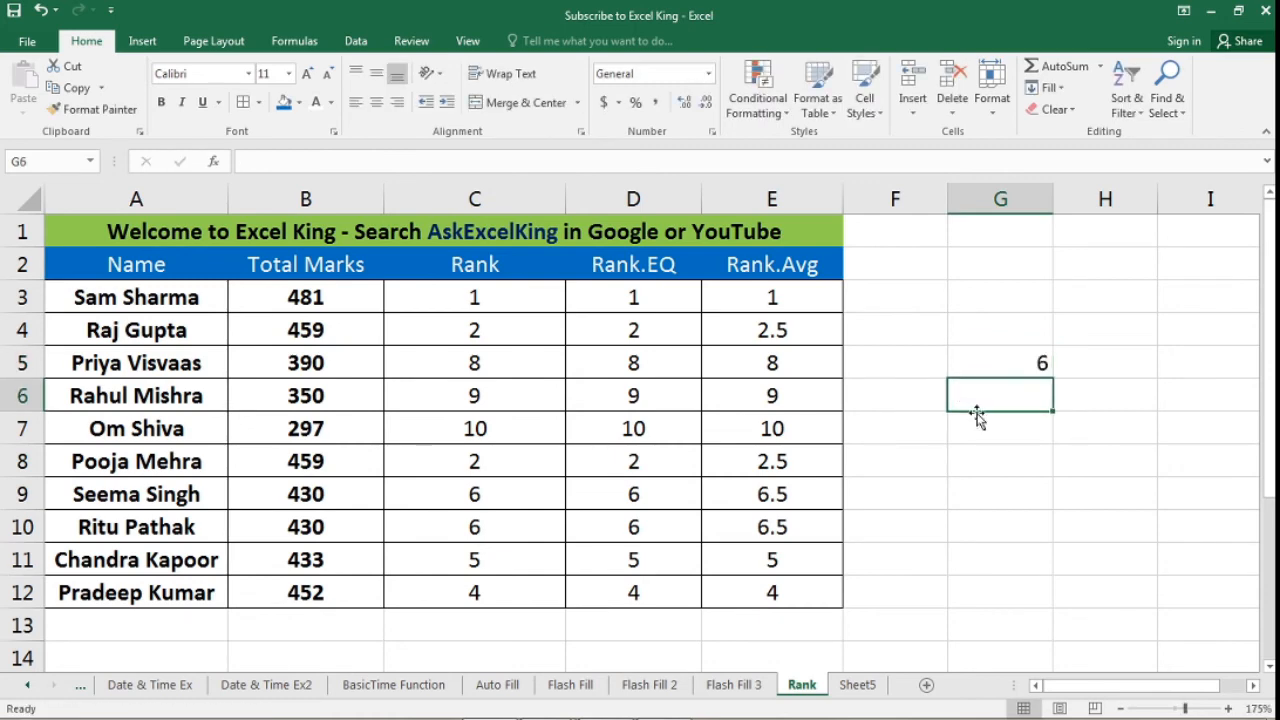
pyautogui.press('Down')
pyautogui.press('Up')
pyautogui.write('7')
pyautogui.press('Return')
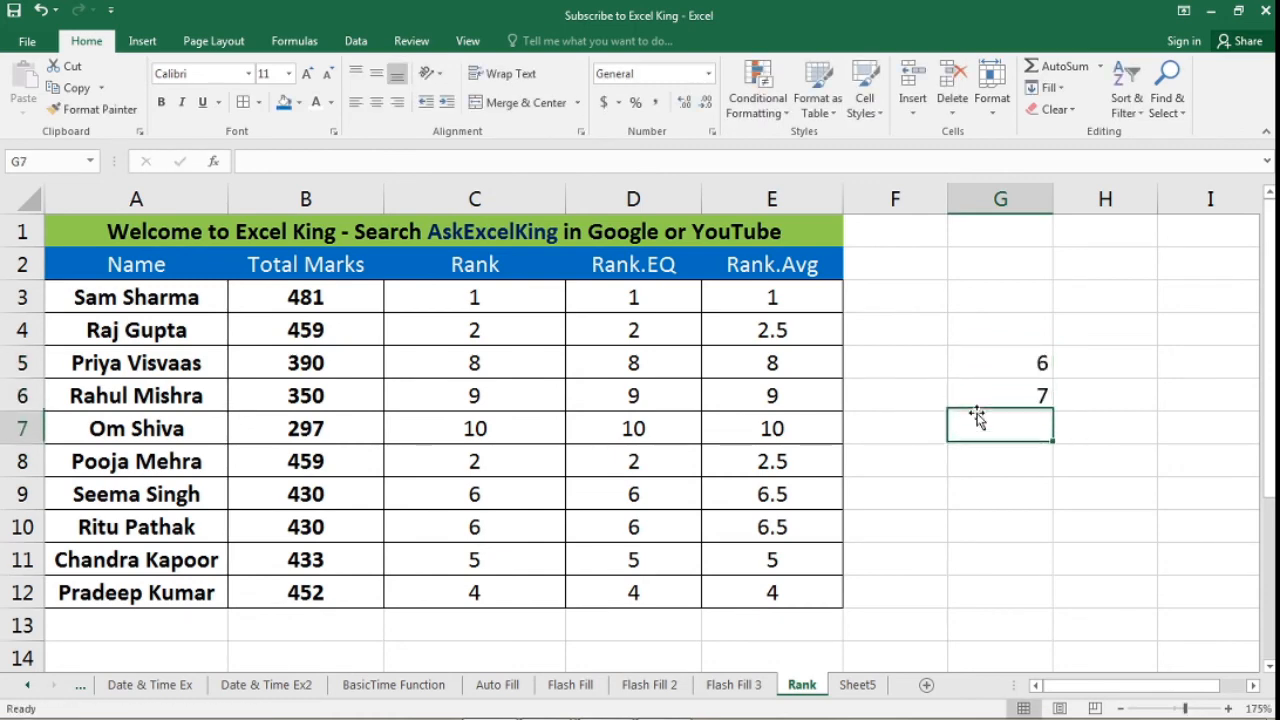
pyautogui.write('13')
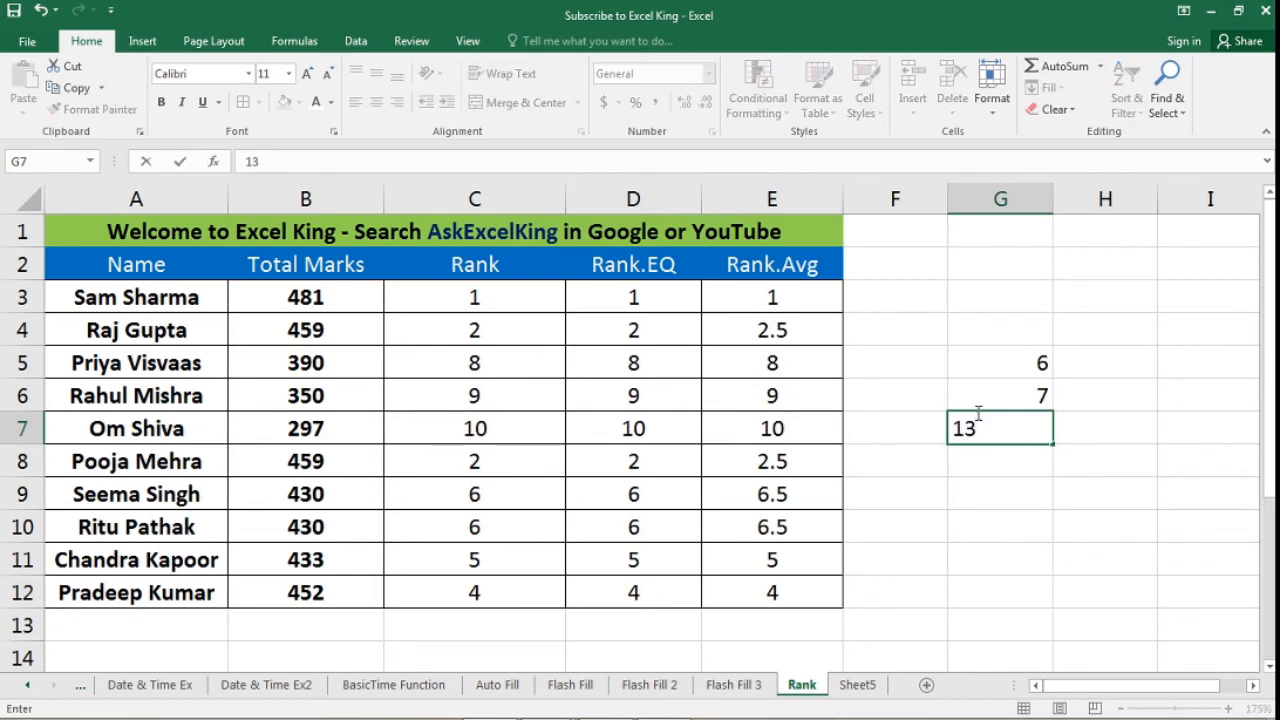
pyautogui.press('Return')
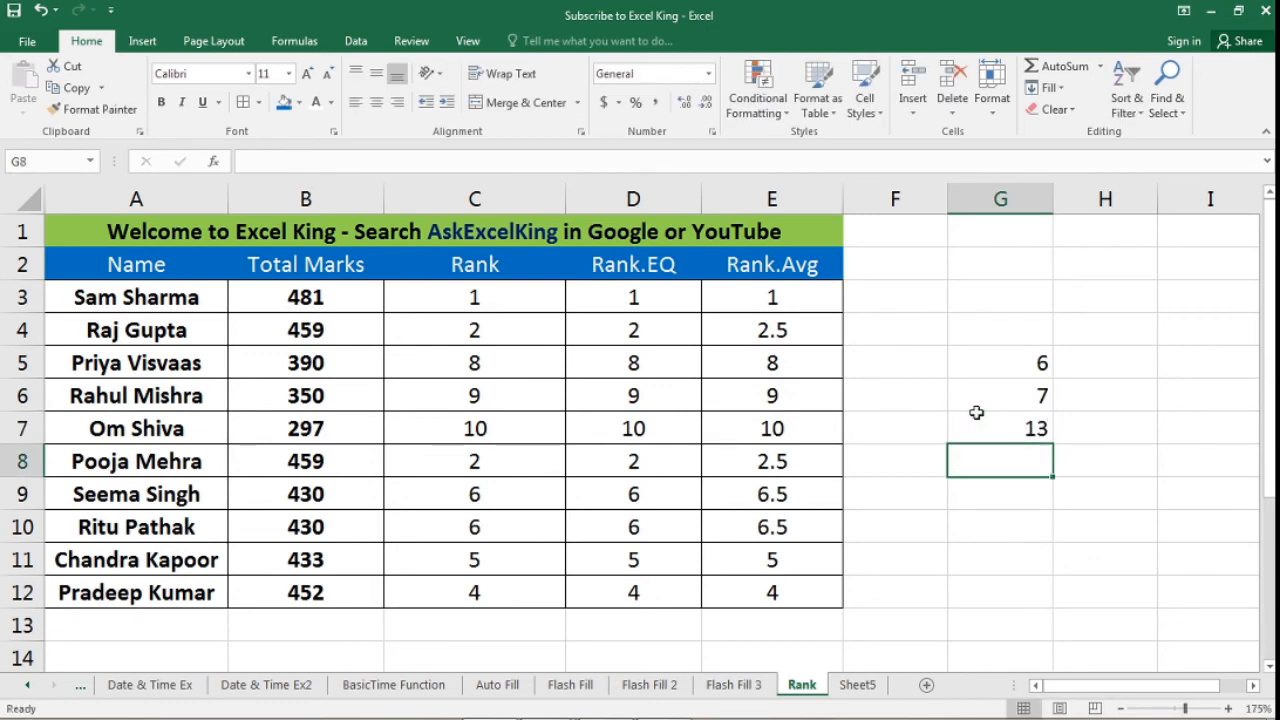
# - Calculate the average rank in G8 with =G7/2, and clear the scratch cells G5:G8
pyautogui.write('=')
pyautogui.click(976, 412)
pyautogui.write('/2')
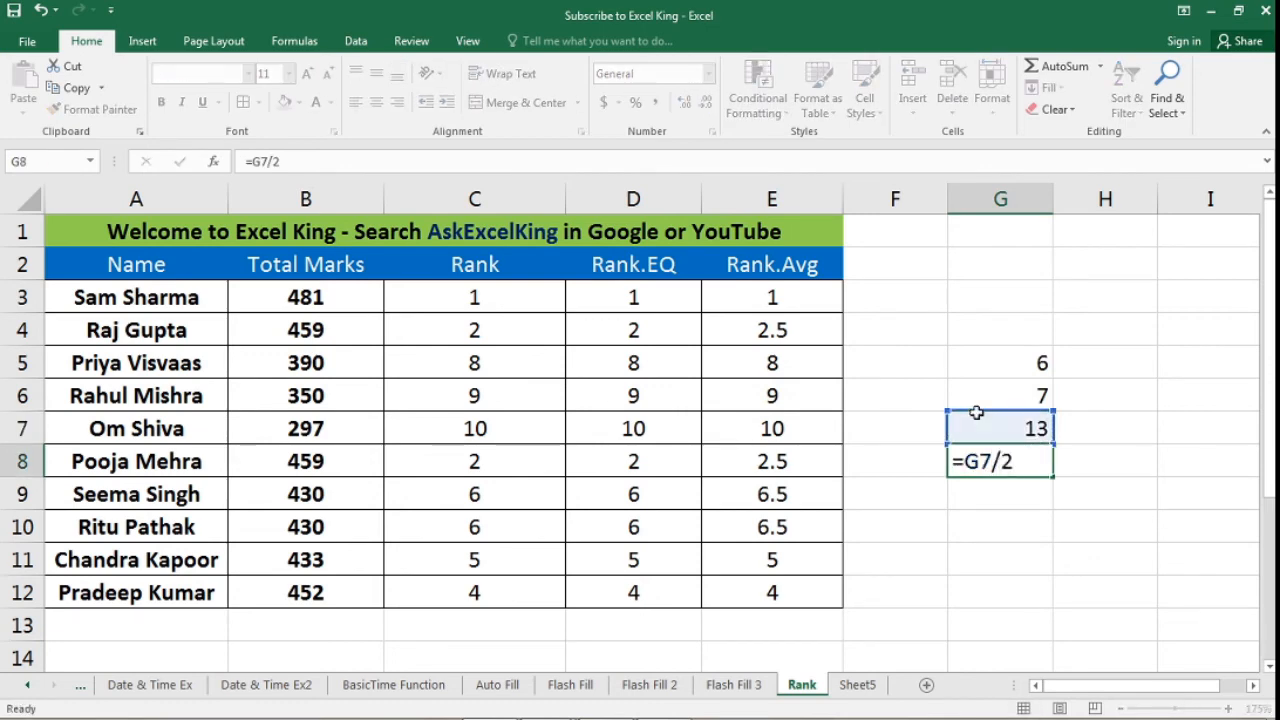
pyautogui.press('Return')
pyautogui.press('Up')
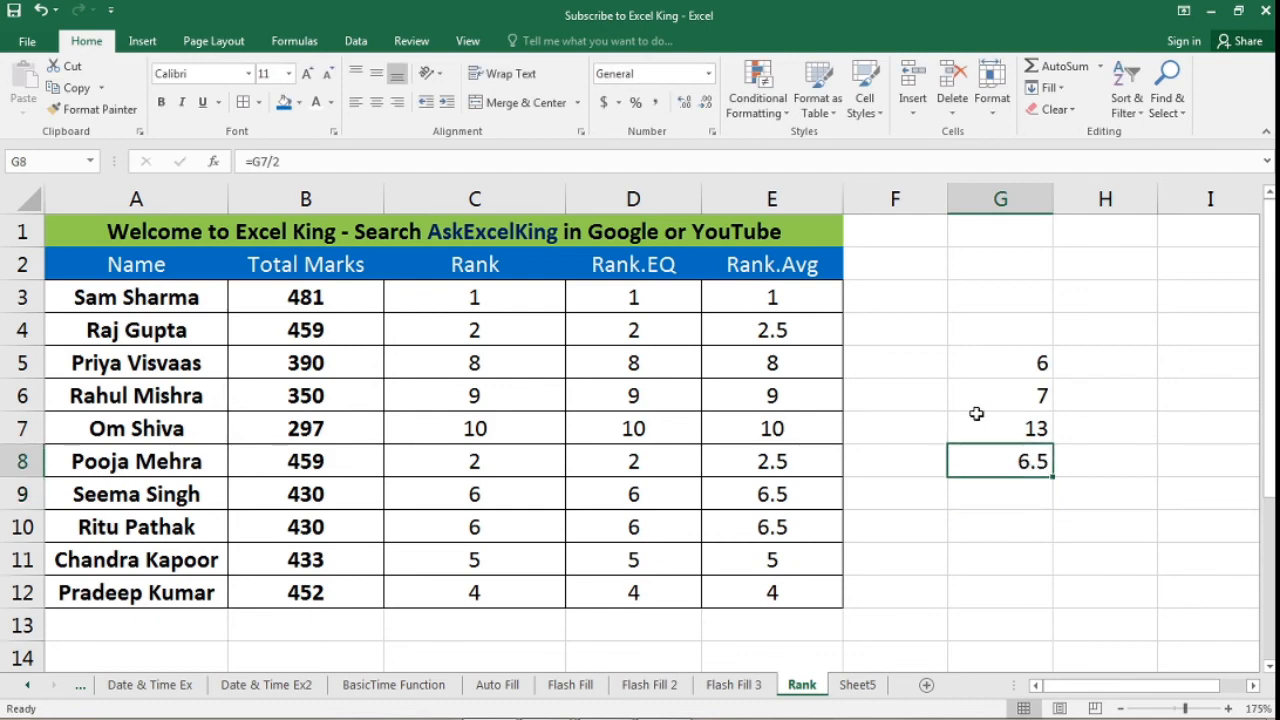
pyautogui.moveTo(983, 349); pyautogui.dragTo(1025, 468)
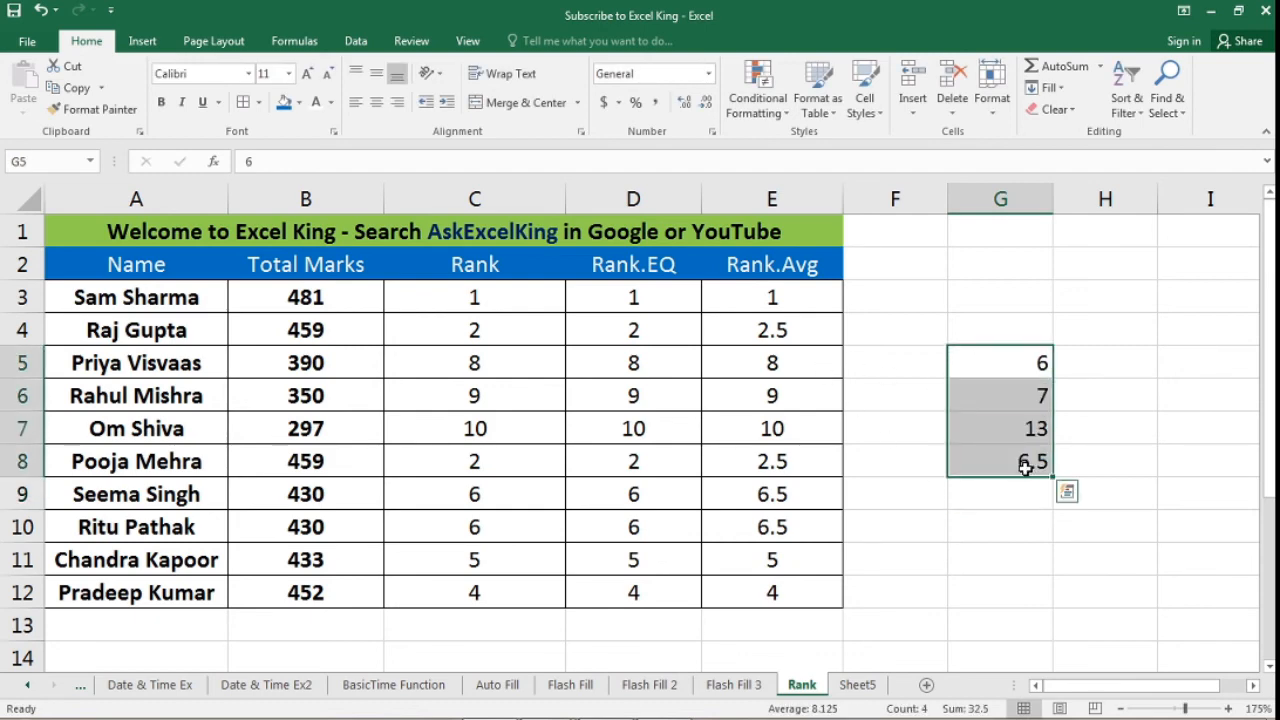
pyautogui.press('Delete')
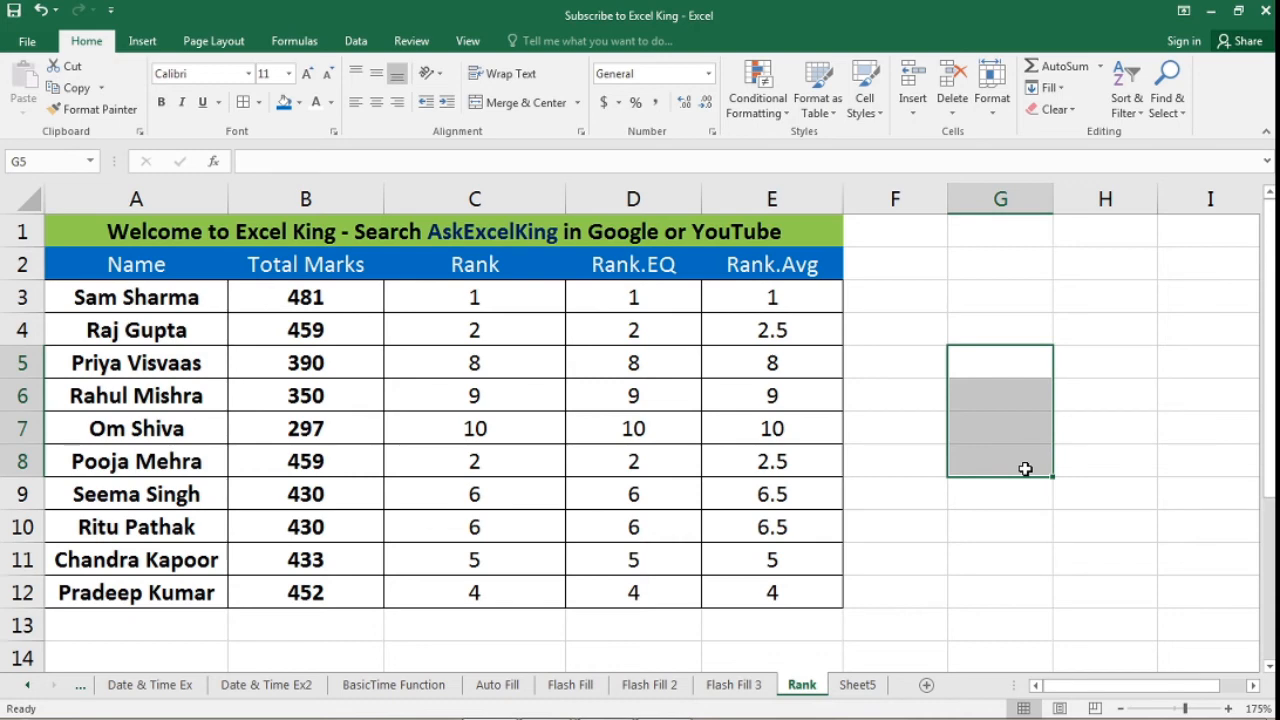
# - Set the total marks in B5 to 459 so they match the marks in B4 and B8
pyautogui.click(309, 323)
pyautogui.click(335, 365)
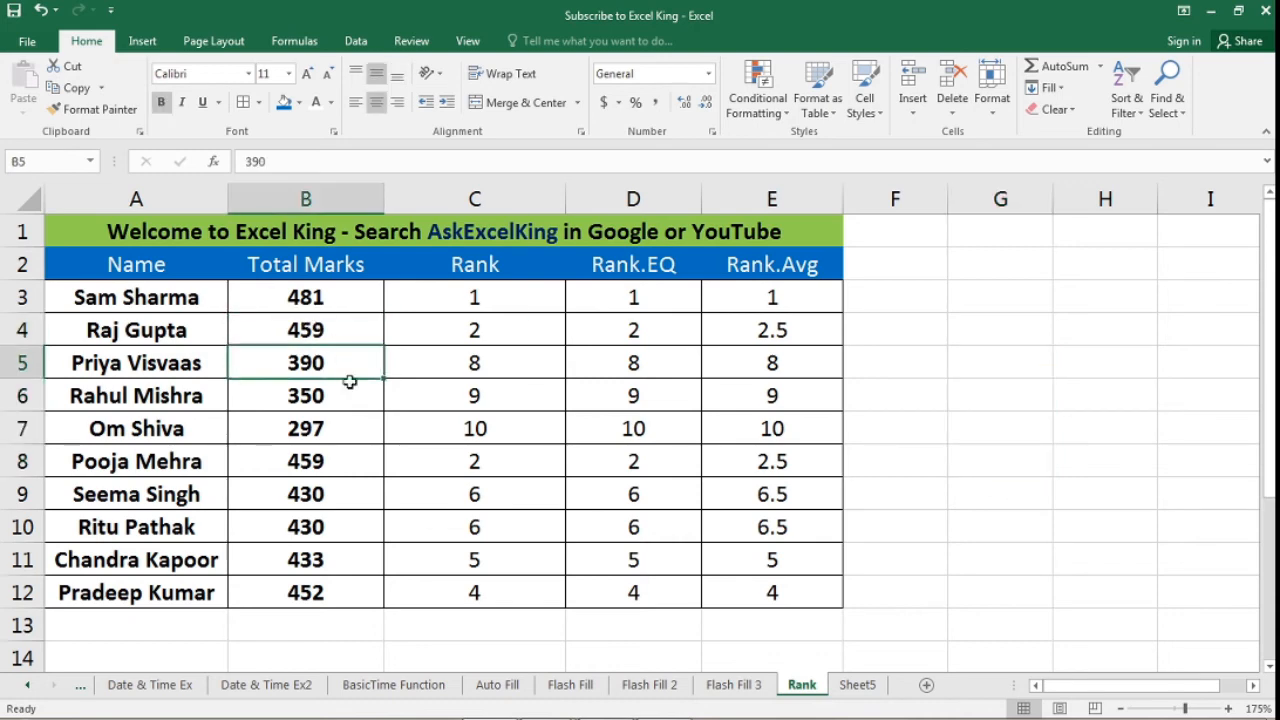
pyautogui.write('459')
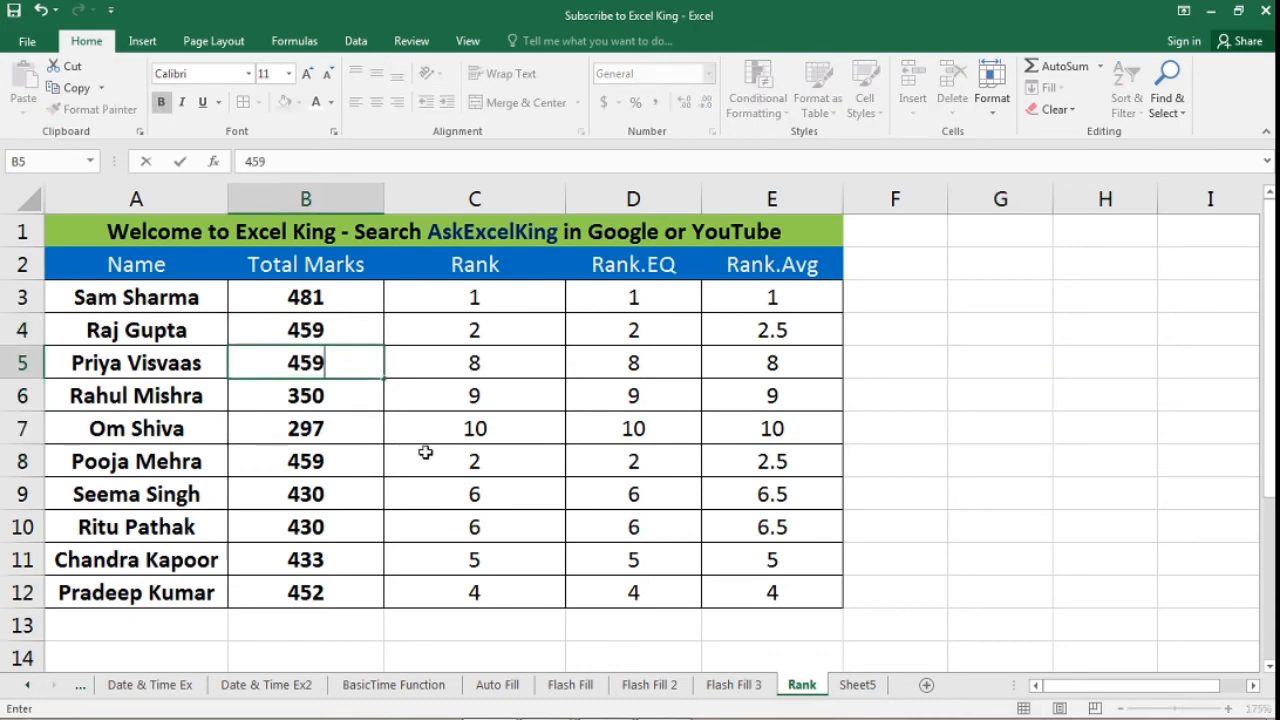
pyautogui.click(971, 371)
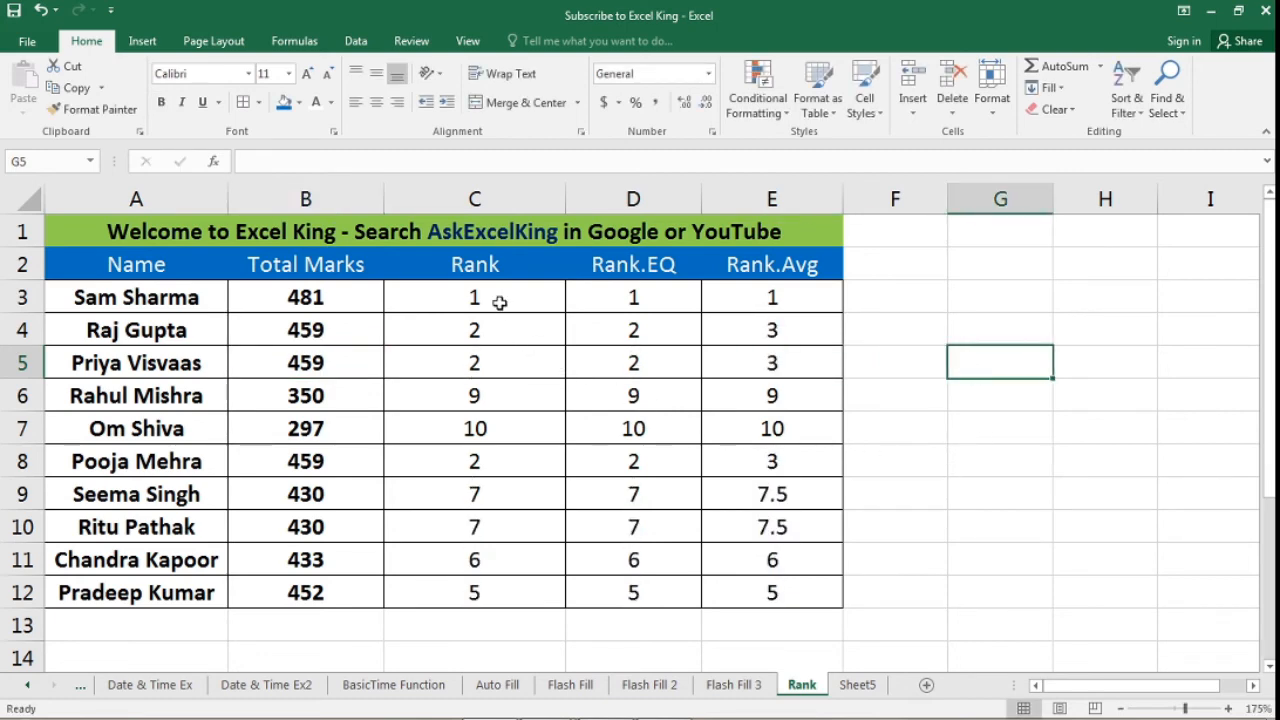
# - Examine the RANK results and total marks of the three tied students in rows 4, 5 and 8
pyautogui.click(499, 302)
pyautogui.click(501, 331)
pyautogui.click(500, 362)
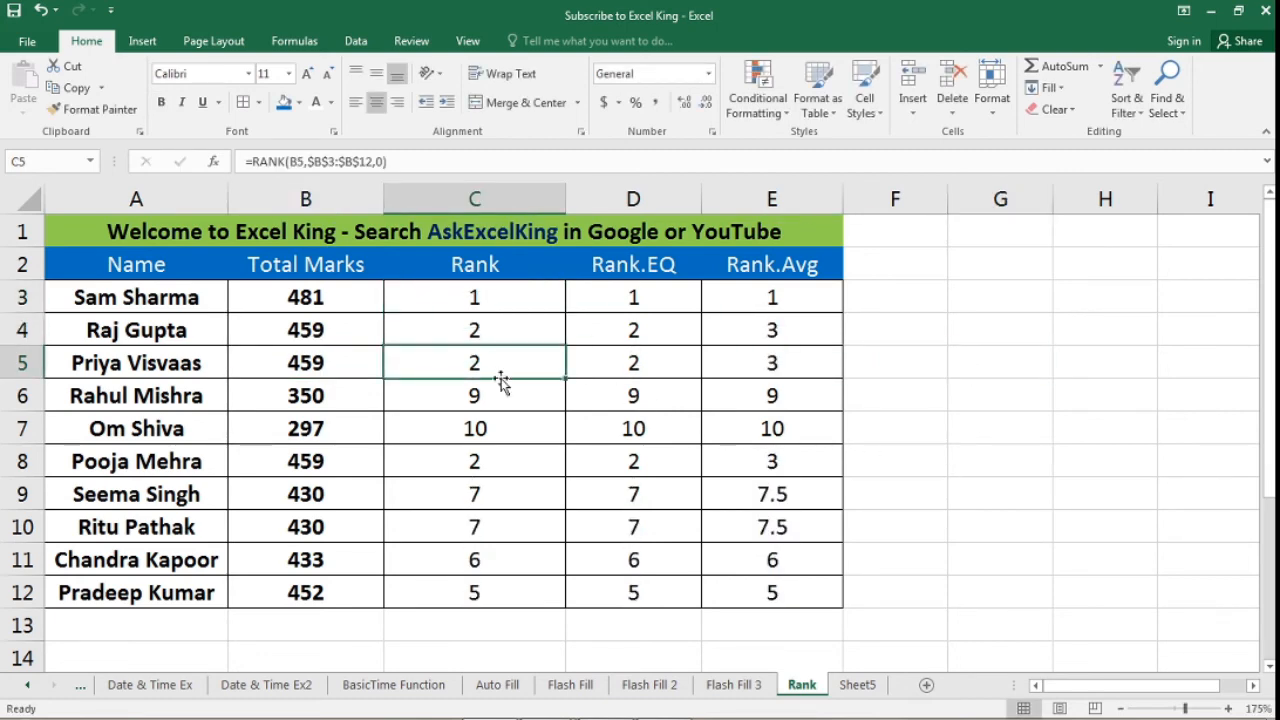
pyautogui.click(501, 462)
pyautogui.click(492, 342)
pyautogui.hotkey('shift', 'Down')
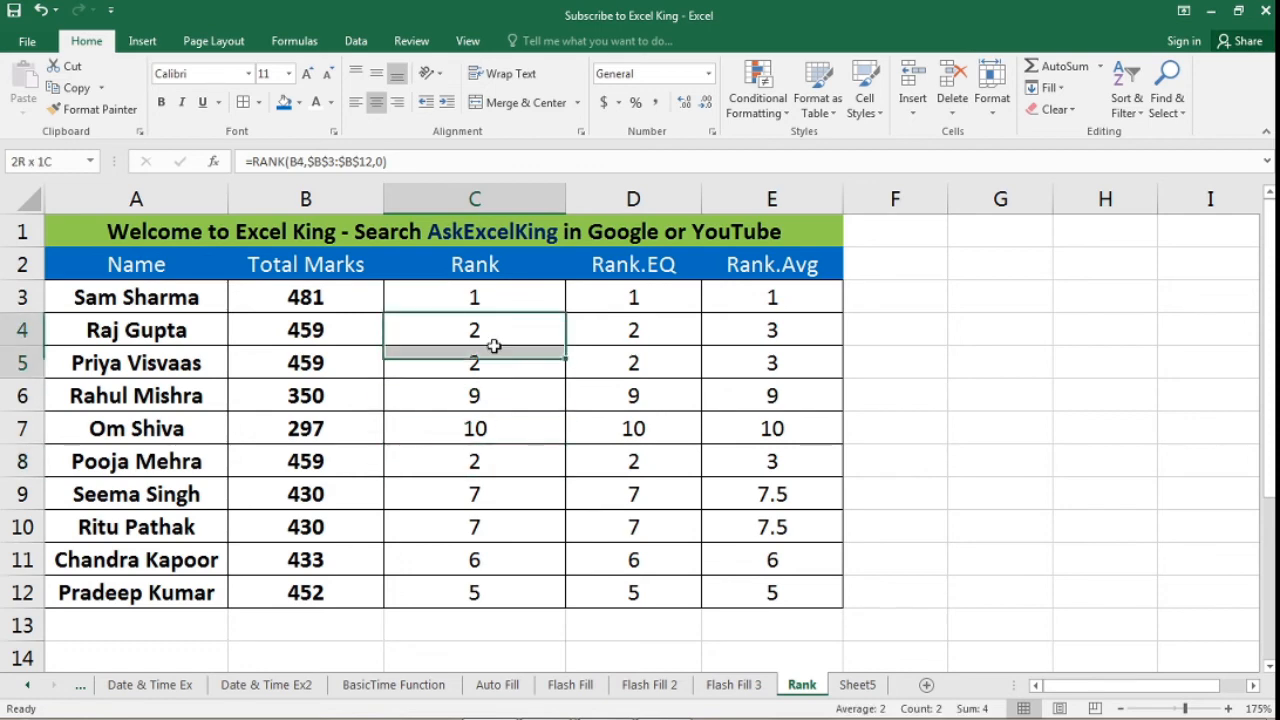
pyautogui.hotkey('shift', 'space')
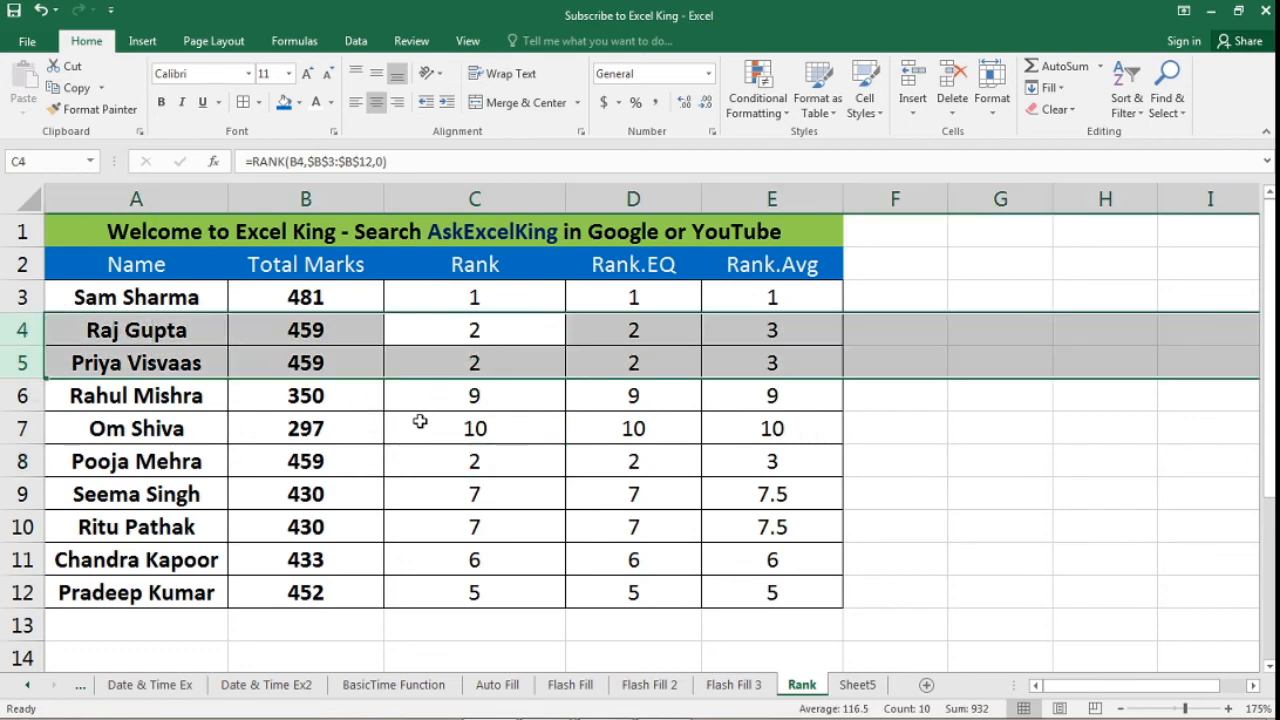
pyautogui.click(186, 457)
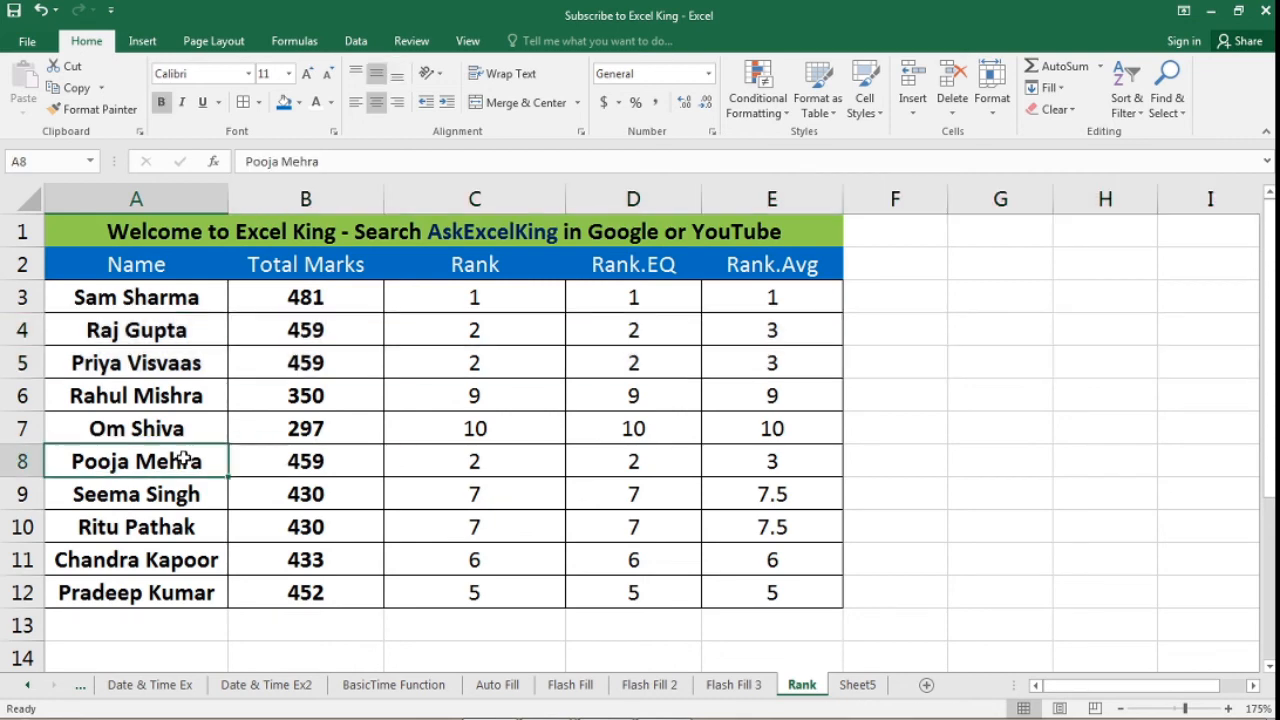
pyautogui.hotkey('shift', 'space')
pyautogui.click(306, 459)
pyautogui.click(312, 364)
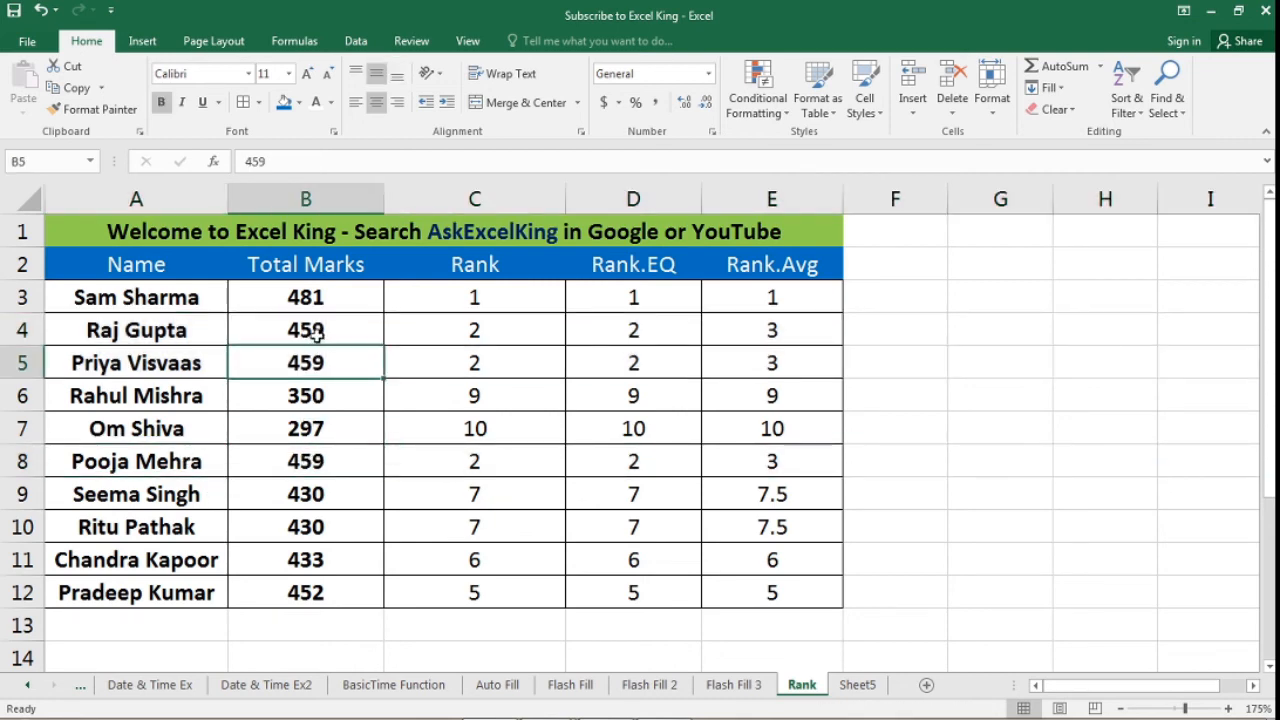
pyautogui.click(314, 334)
pyautogui.click(285, 105)
pyautogui.click(331, 363)
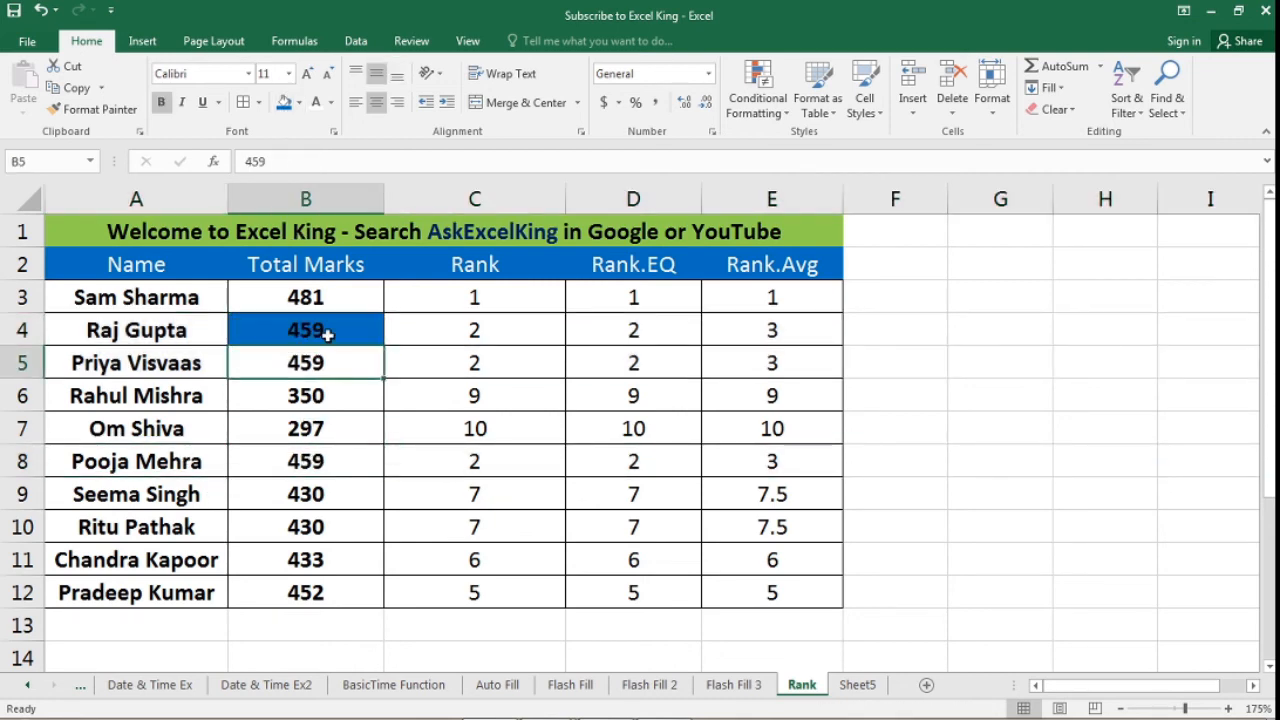
pyautogui.hotkey('ctrl', 'z')
# - Fill the total marks in B4 with yellow and copy that formatting to the equal marks in B8 and B5
pyautogui.click(298, 102)
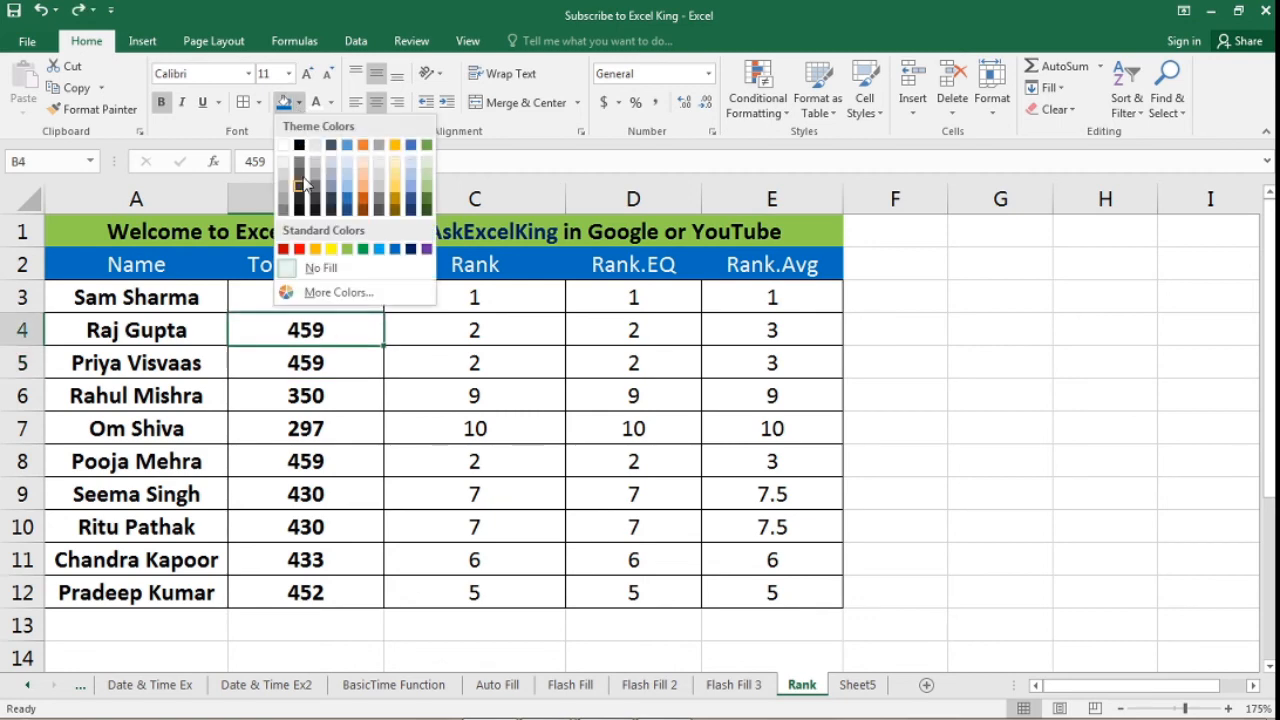
pyautogui.click(330, 251)
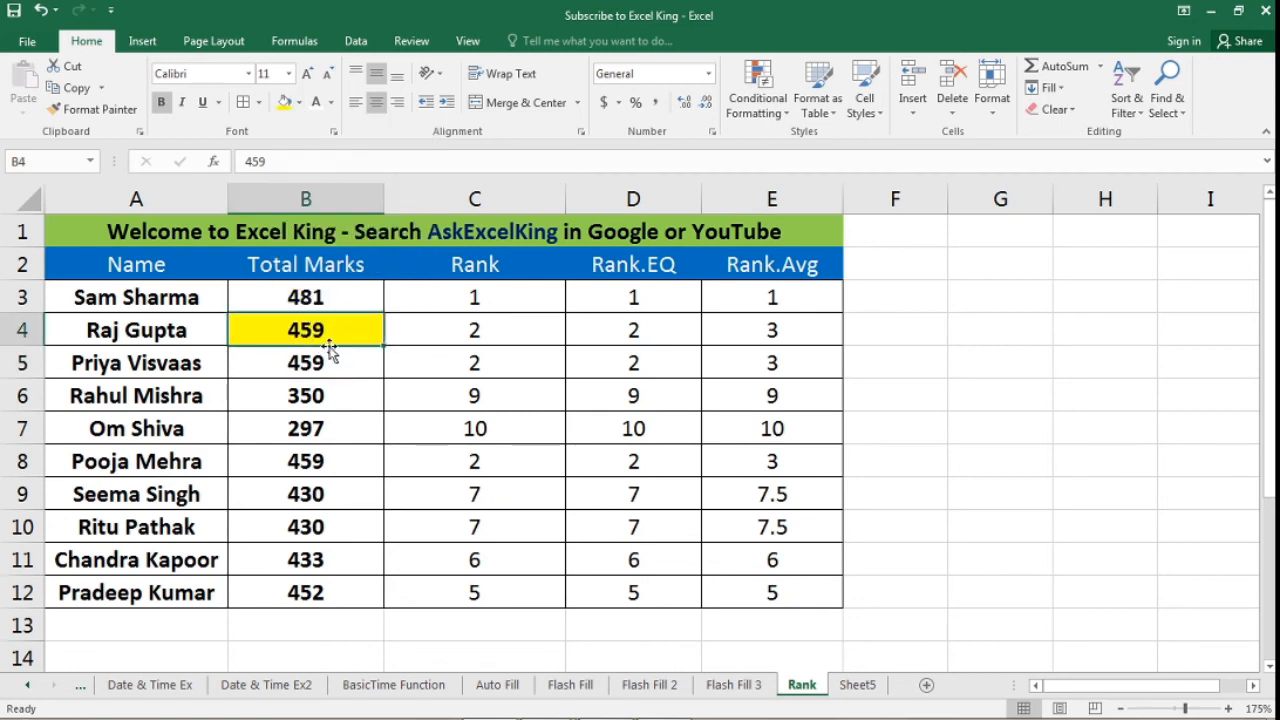
pyautogui.click(95, 109)
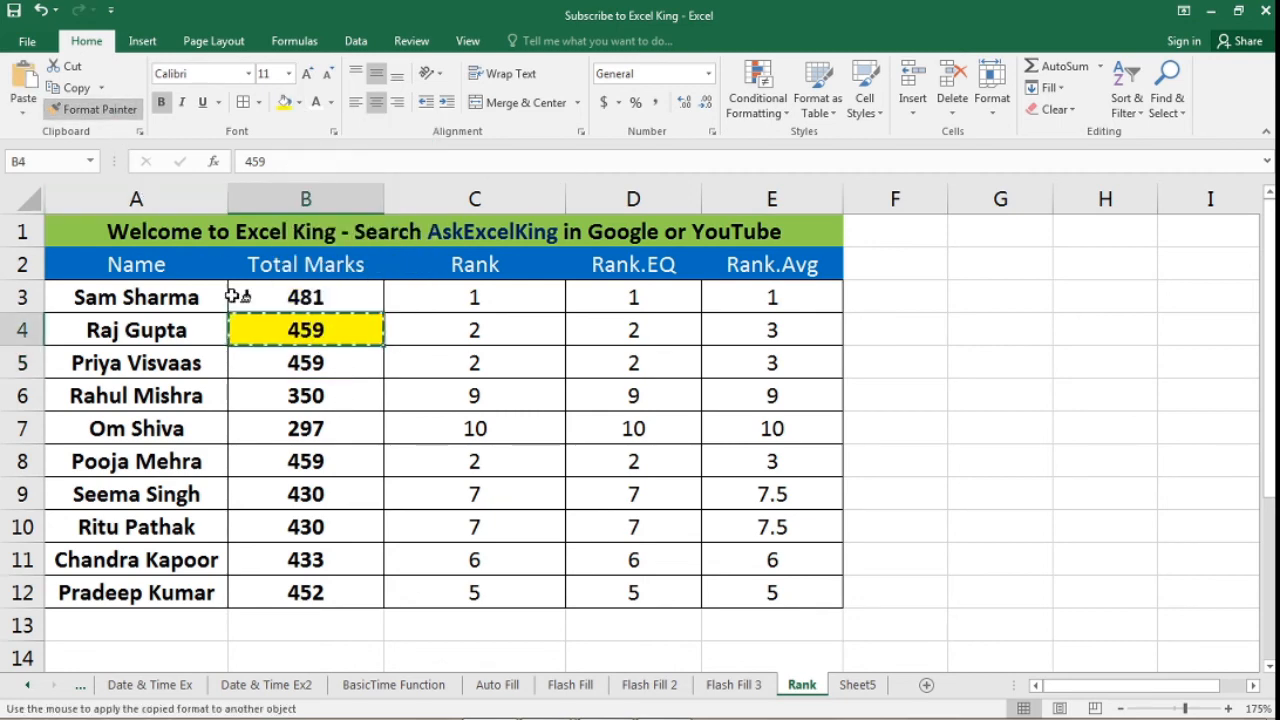
pyautogui.click(328, 459)
pyautogui.click(95, 109)
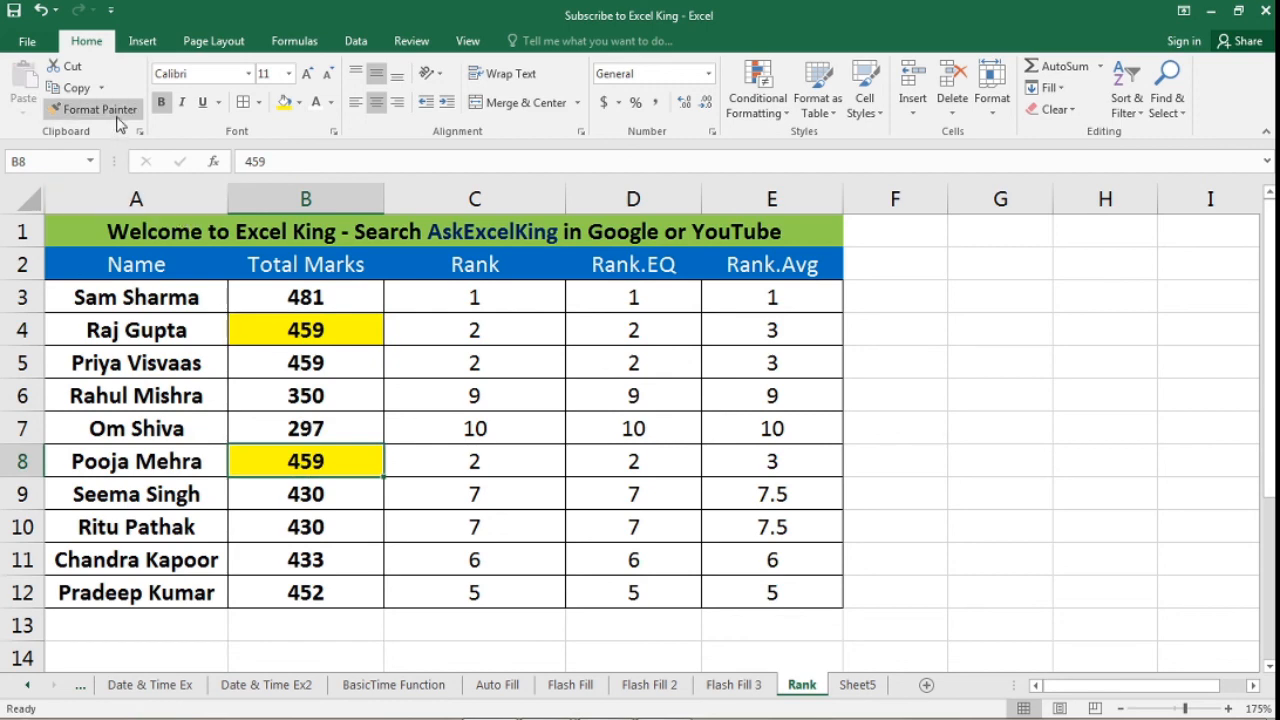
pyautogui.click(300, 362)
# - Compare the RANK results of the highlighted tied students with the other ranks and with the RANK.AVG results in E3 and E4
pyautogui.moveTo(322, 328); pyautogui.dragTo(658, 359)
pyautogui.click(516, 333)
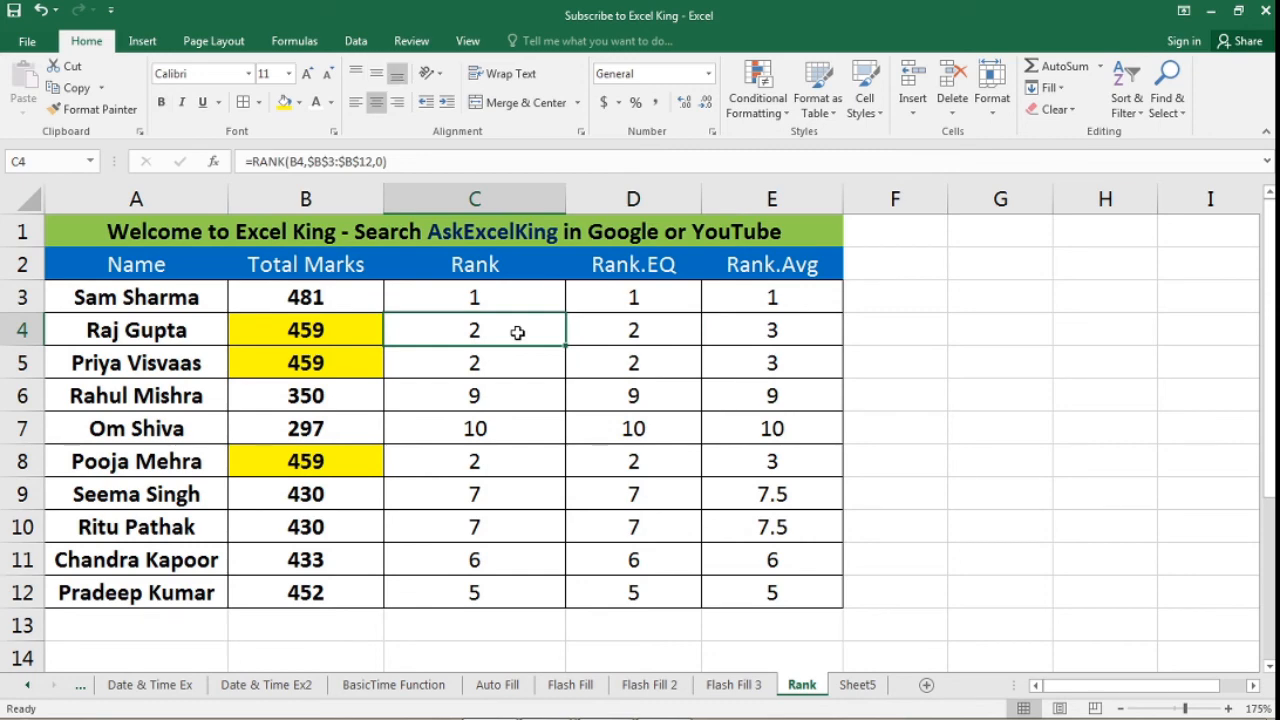
pyautogui.click(496, 369)
pyautogui.click(500, 457)
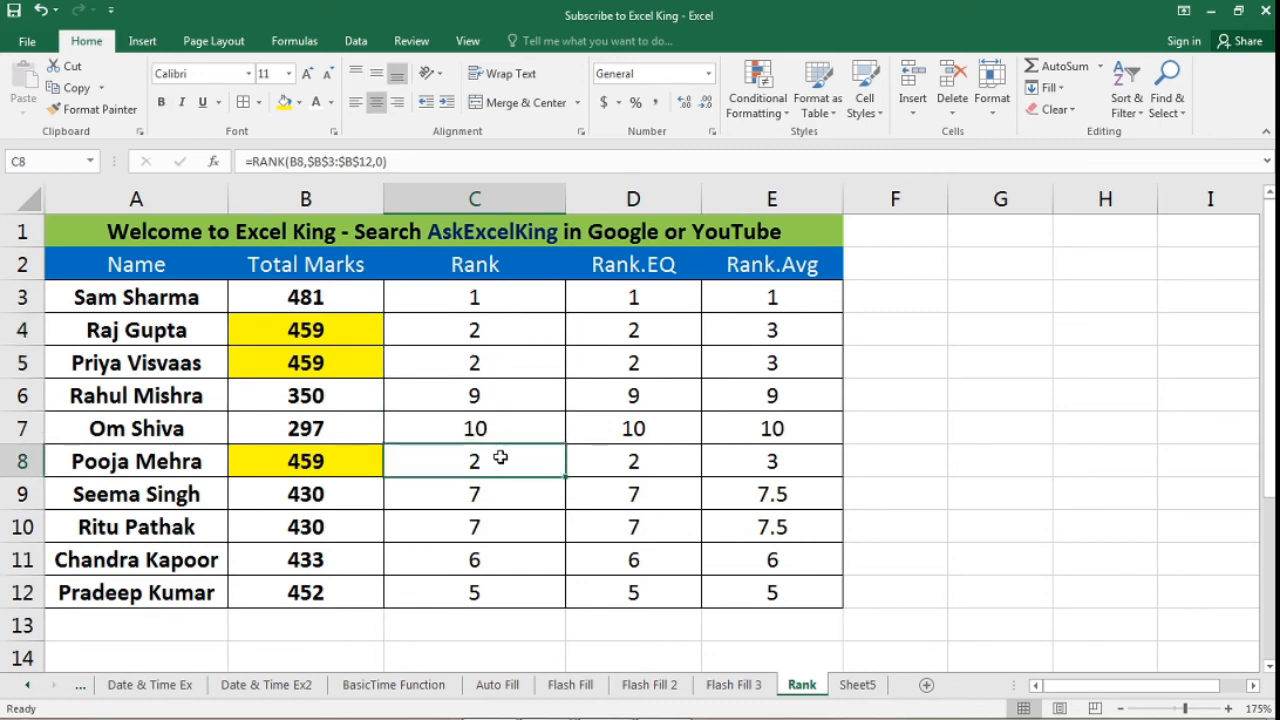
pyautogui.moveTo(496, 328); pyautogui.dragTo(502, 360)
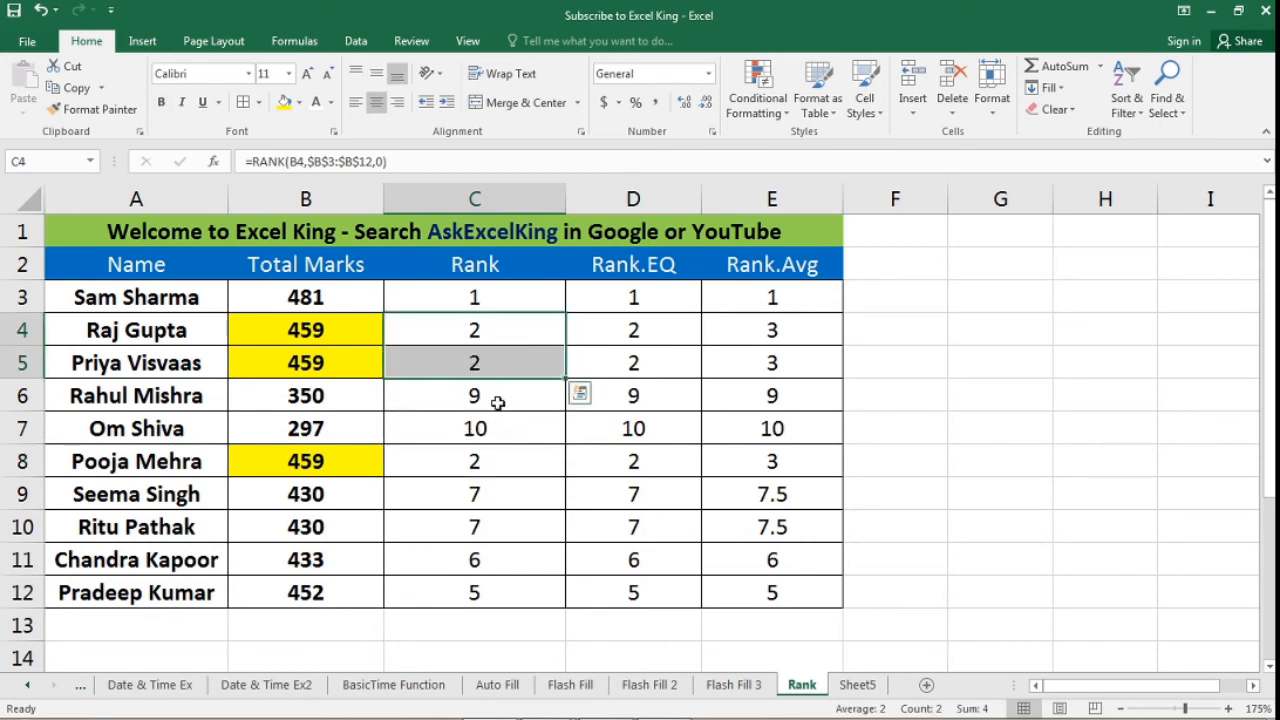
pyautogui.click(497, 466)
pyautogui.click(491, 297)
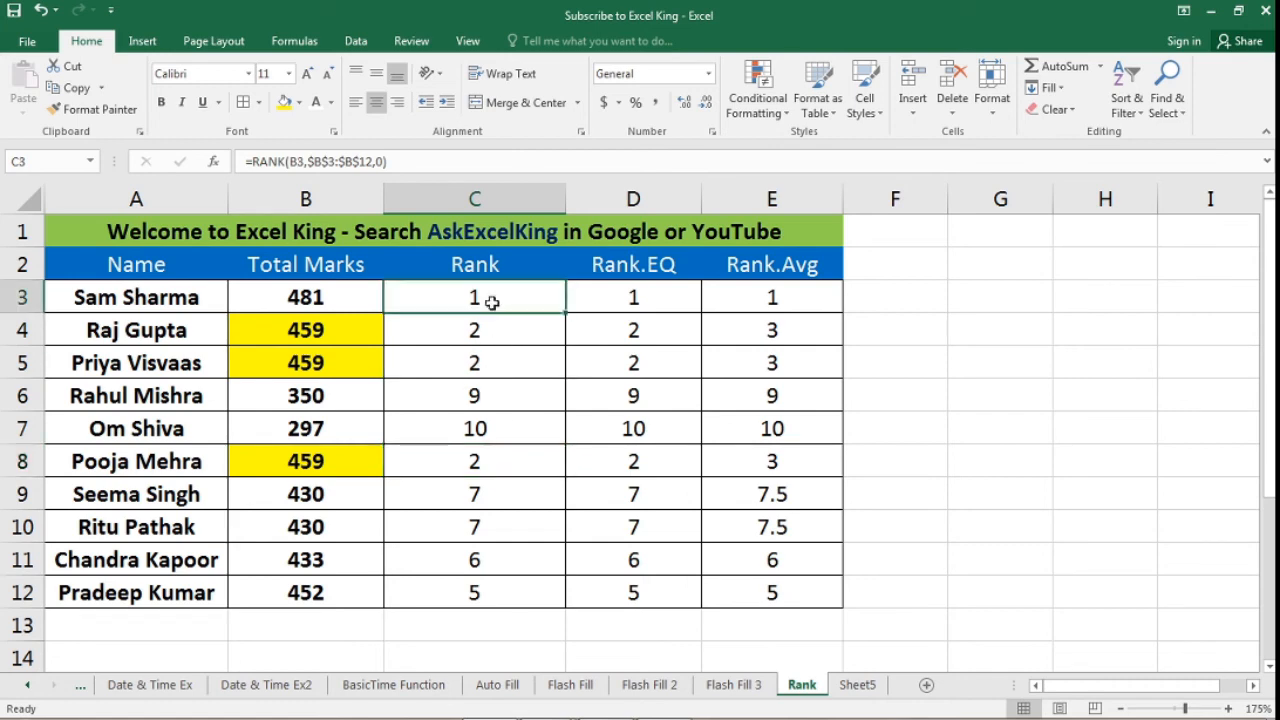
pyautogui.click(489, 339)
pyautogui.click(491, 363)
pyautogui.click(491, 460)
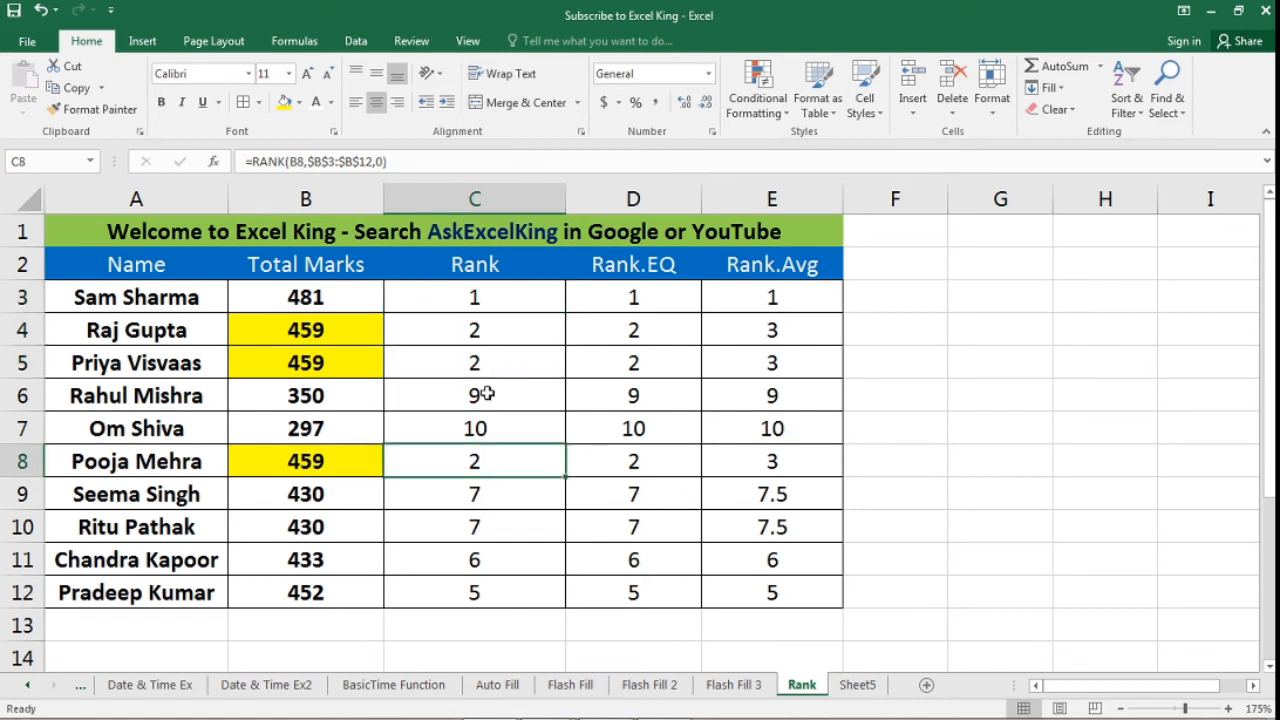
pyautogui.click(482, 394)
pyautogui.click(483, 331)
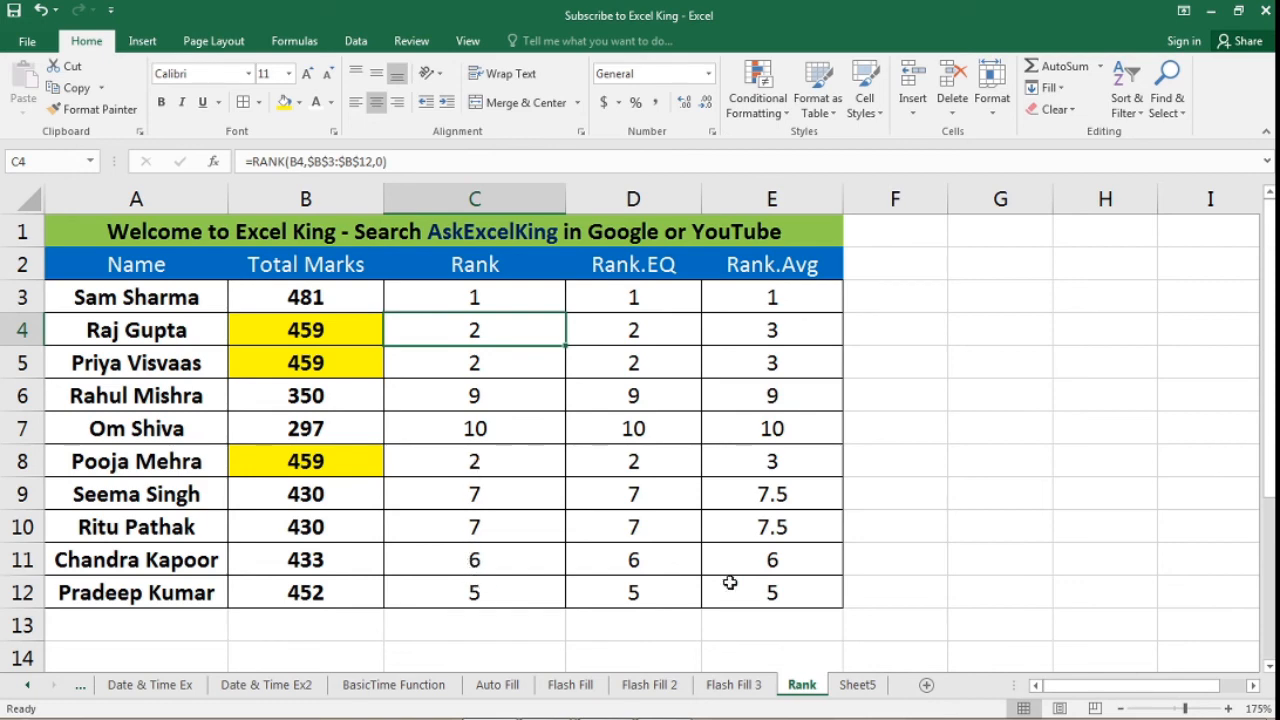
pyautogui.click(820, 296)
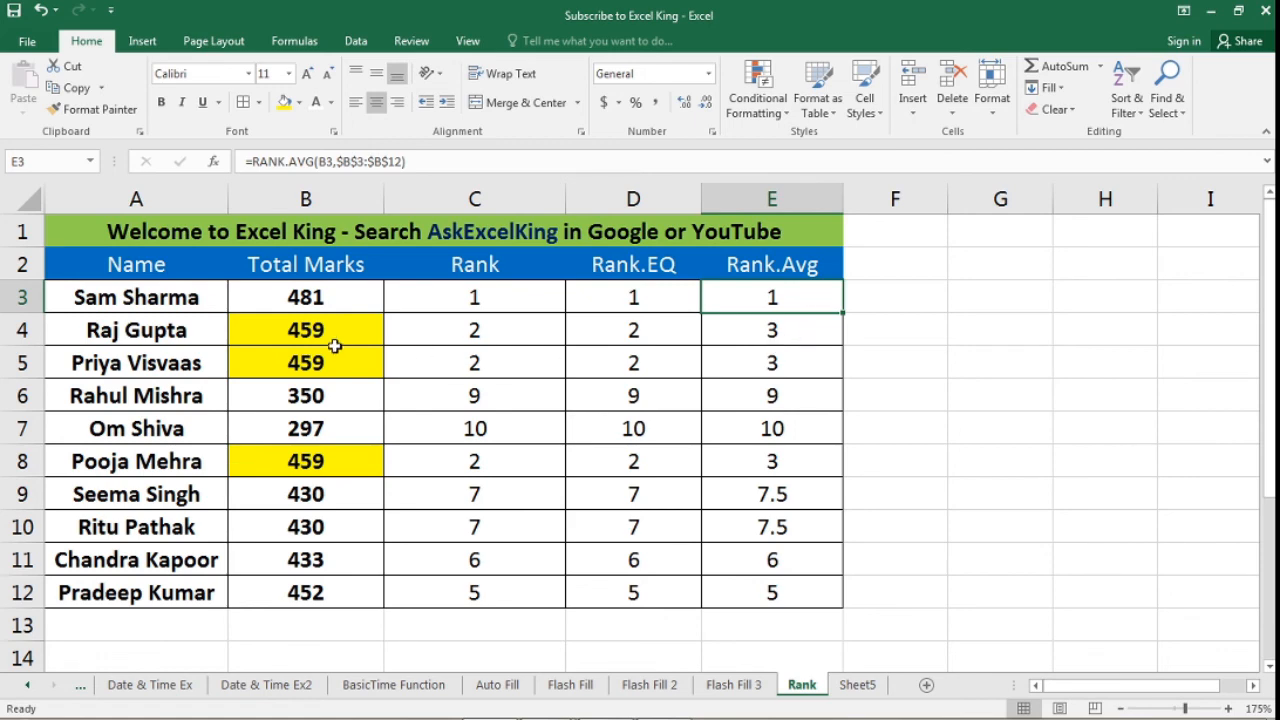
pyautogui.click(809, 333)
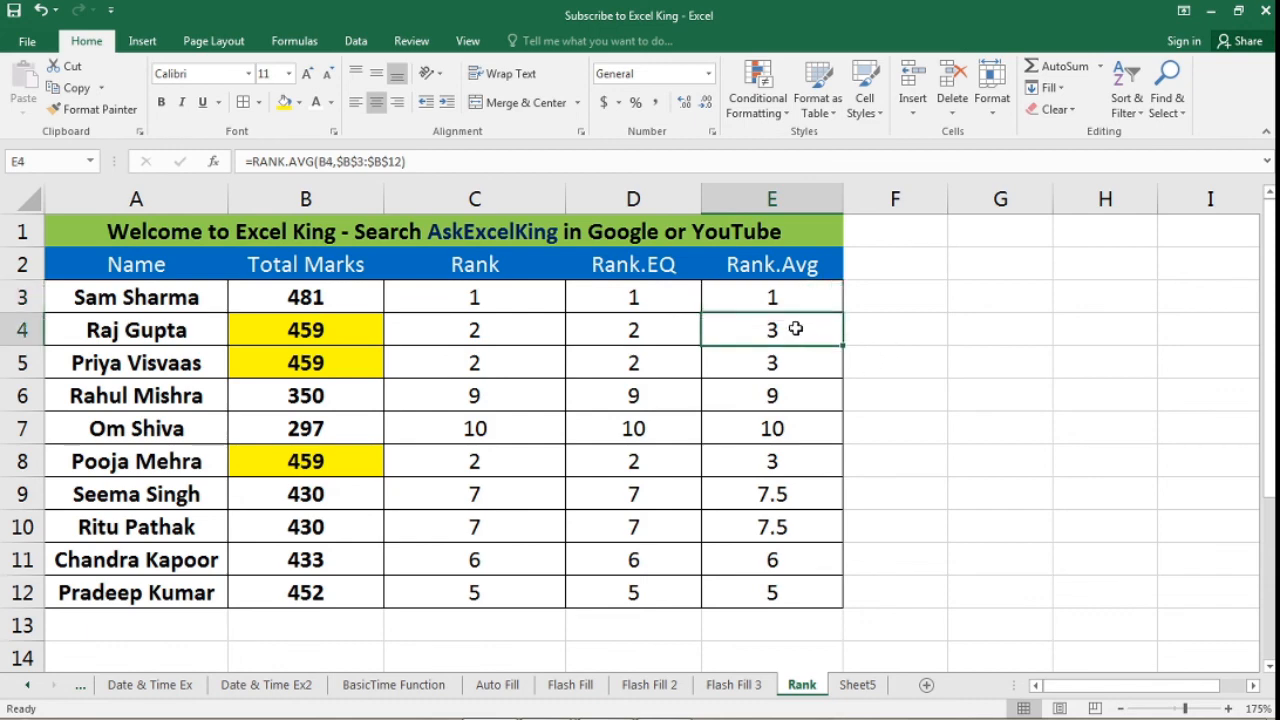
# - Enter the scratch rank positions 1, 2, 3 and 4 in cells G3:G6
pyautogui.click(934, 291)
pyautogui.press('Right')
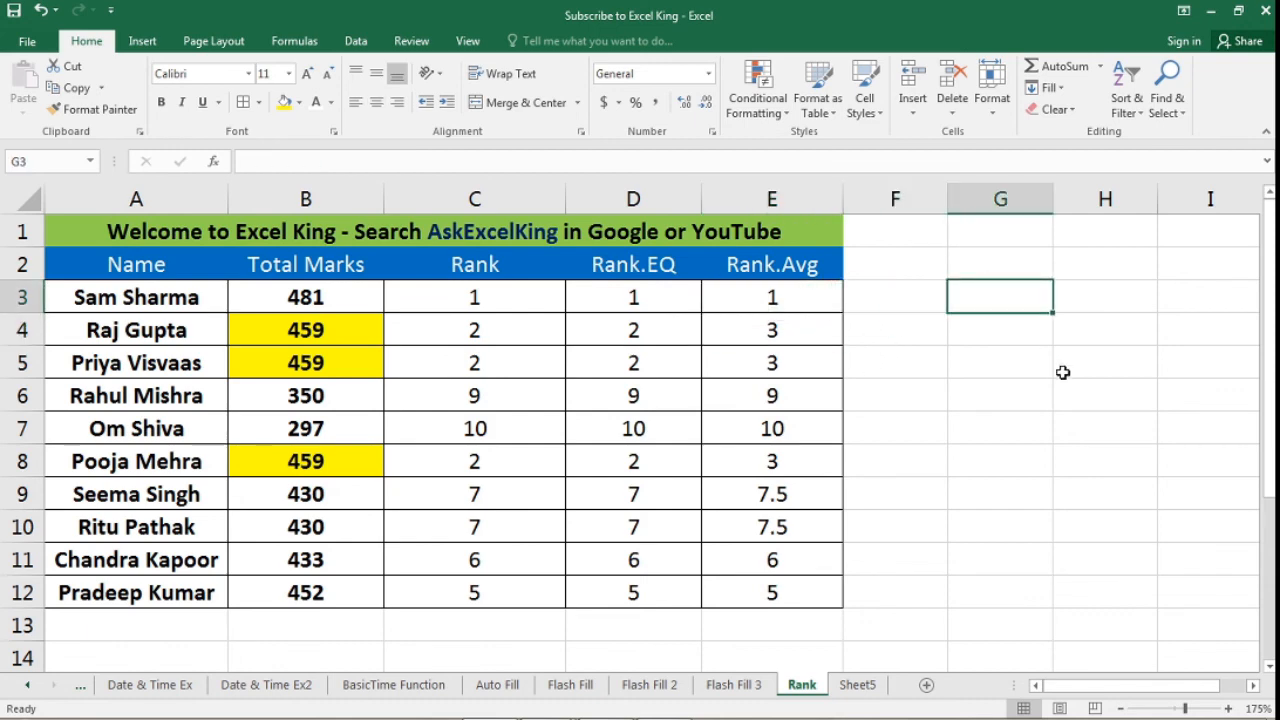
pyautogui.write('1')
pyautogui.press('Return')
pyautogui.write('2')
pyautogui.press('Return')
pyautogui.write('3')
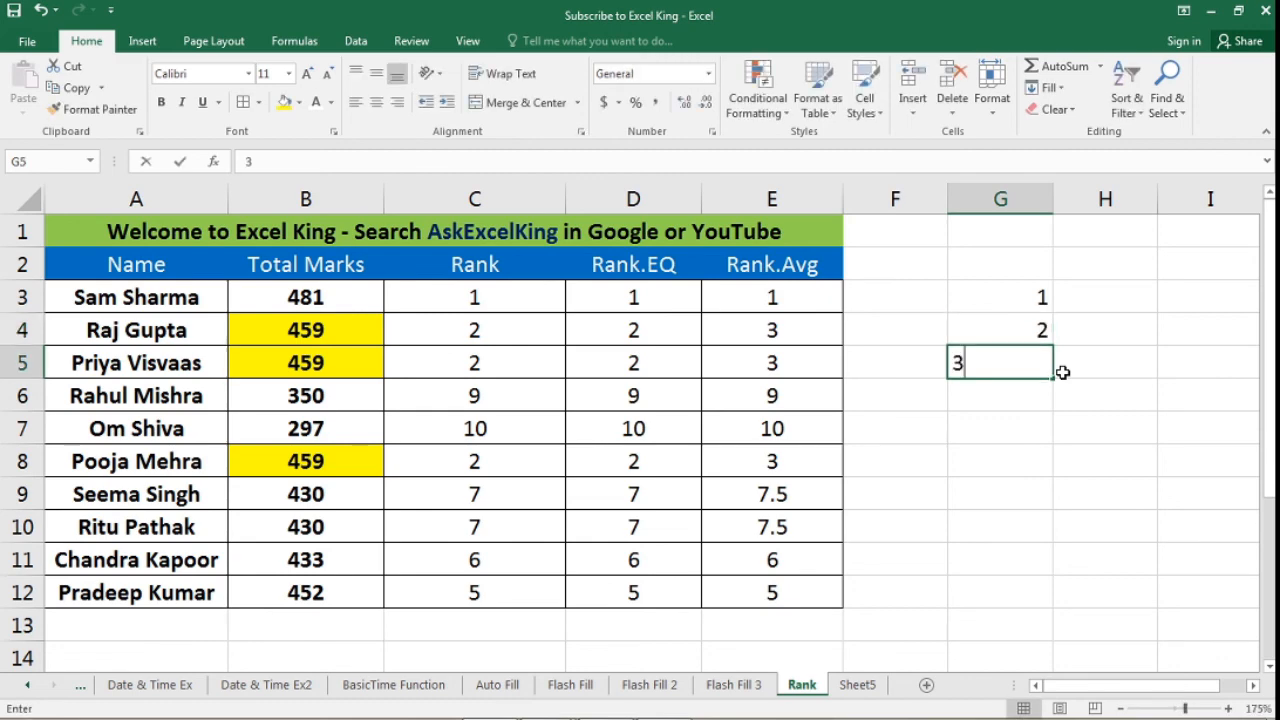
pyautogui.press('Return')
pyautogui.write('4')
pyautogui.press('Return')
# - Compare the scratch positions in G4:G6 with the three tied total marks in B4, B5 and B8
pyautogui.press('Up')
pyautogui.press('Up')
pyautogui.press('Up')
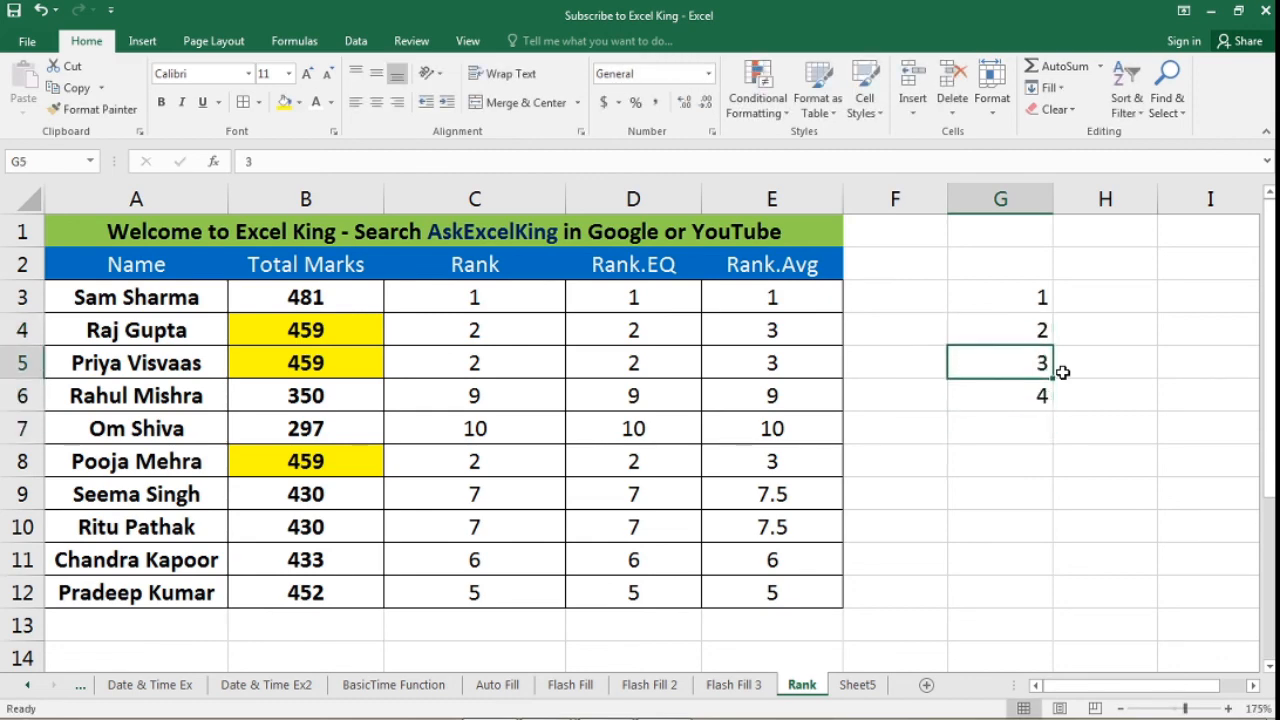
pyautogui.hotkey('shift', 'Down')
pyautogui.hotkey('shift', 'Down')
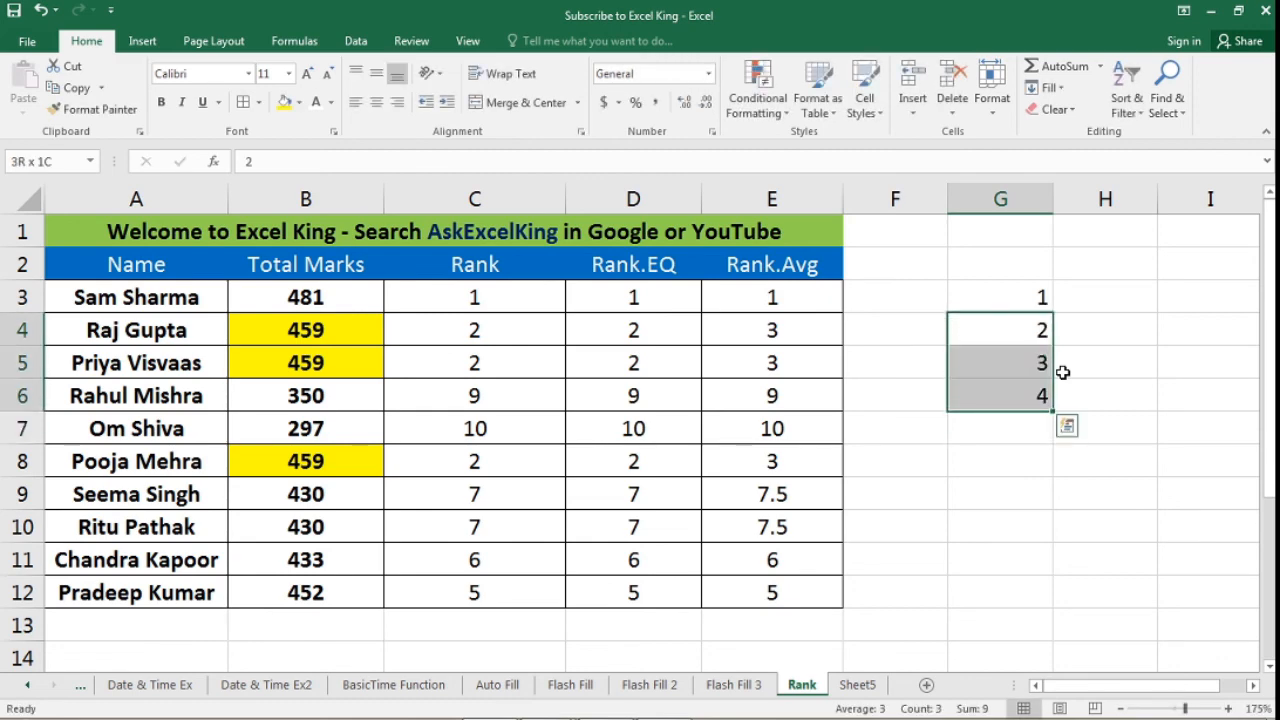
pyautogui.moveTo(354, 330); pyautogui.dragTo(355, 353)
pyautogui.click(355, 459)
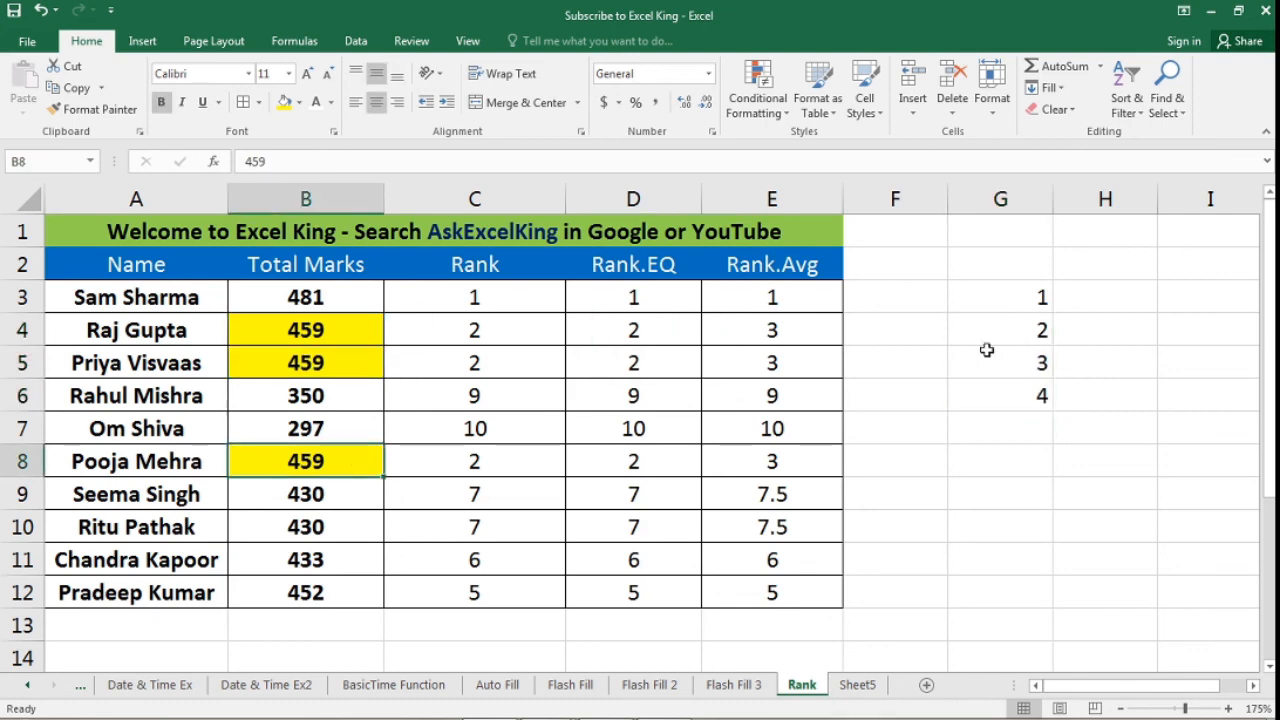
# - Sum the scratch positions G4:G6 in cell G7 with the SUM function
pyautogui.click(1046, 429)
pyautogui.moveTo(1035, 331); pyautogui.dragTo(1040, 399)
pyautogui.click(1034, 429)
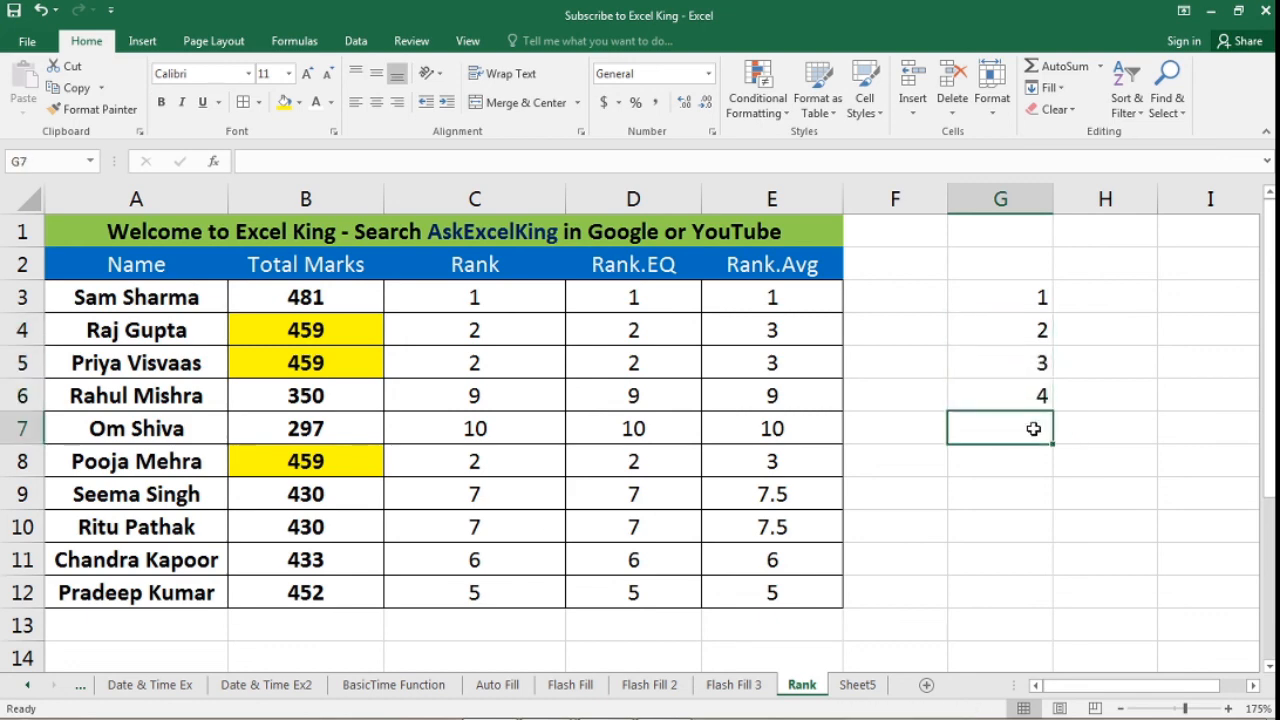
pyautogui.write('=SUM(')
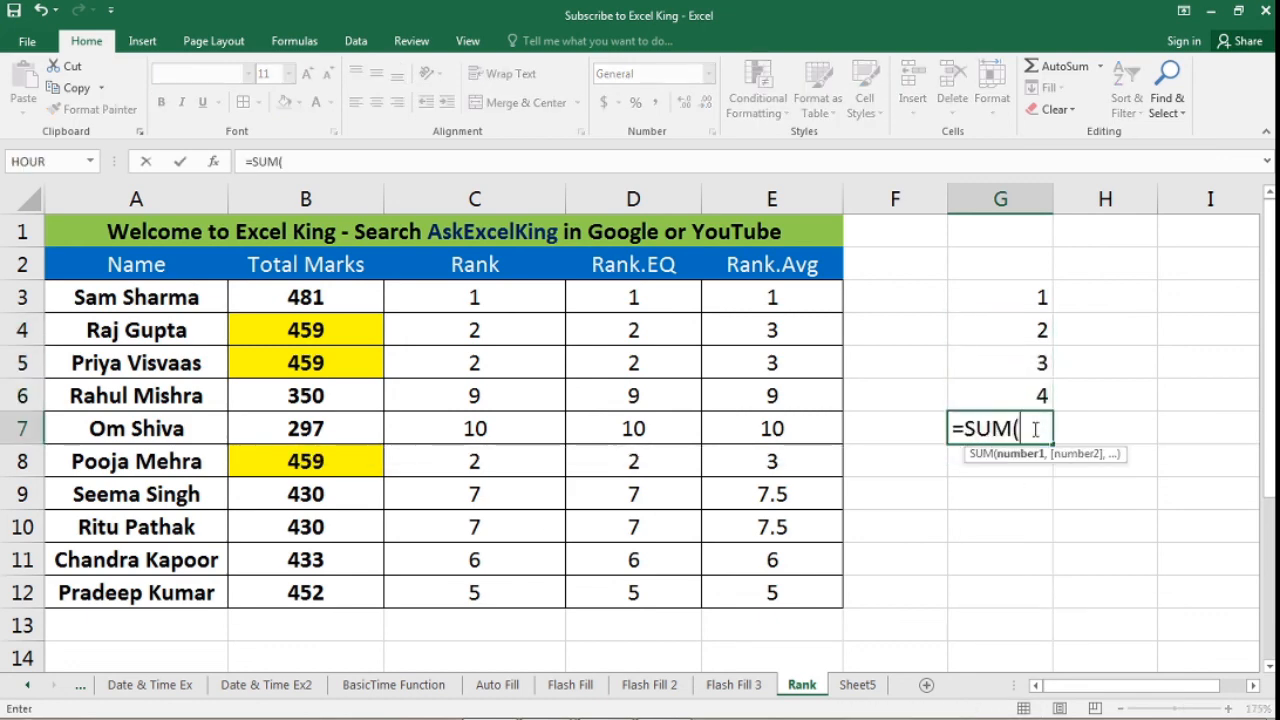
pyautogui.press('Up')
pyautogui.hotkey('shift', 'Up')
pyautogui.hotkey('shift', 'Up')
pyautogui.press('Return')
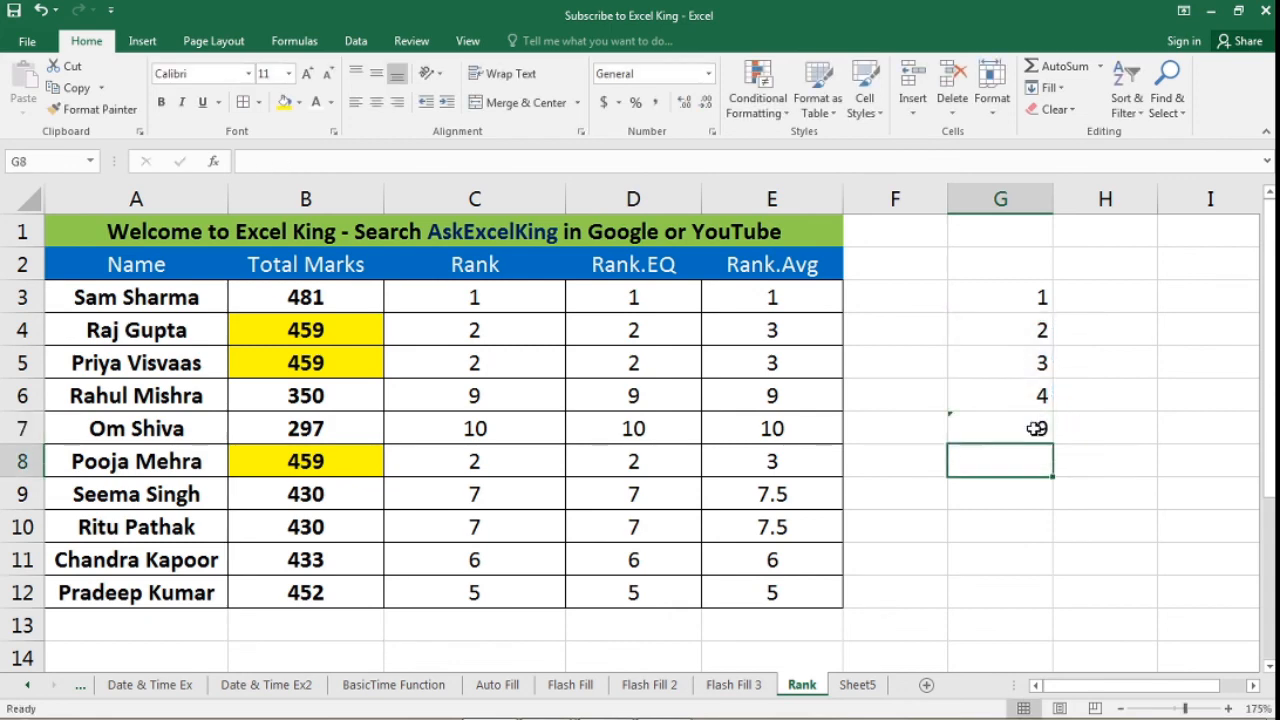
# - Calculate the average position of the three tied students in G8 with the formula =G7/3
pyautogui.click(1035, 428)
pyautogui.moveTo(1079, 323); pyautogui.dragTo(1080, 386)
pyautogui.click(1035, 456)
pyautogui.write('=')
pyautogui.press('Up')
pyautogui.write('/3')
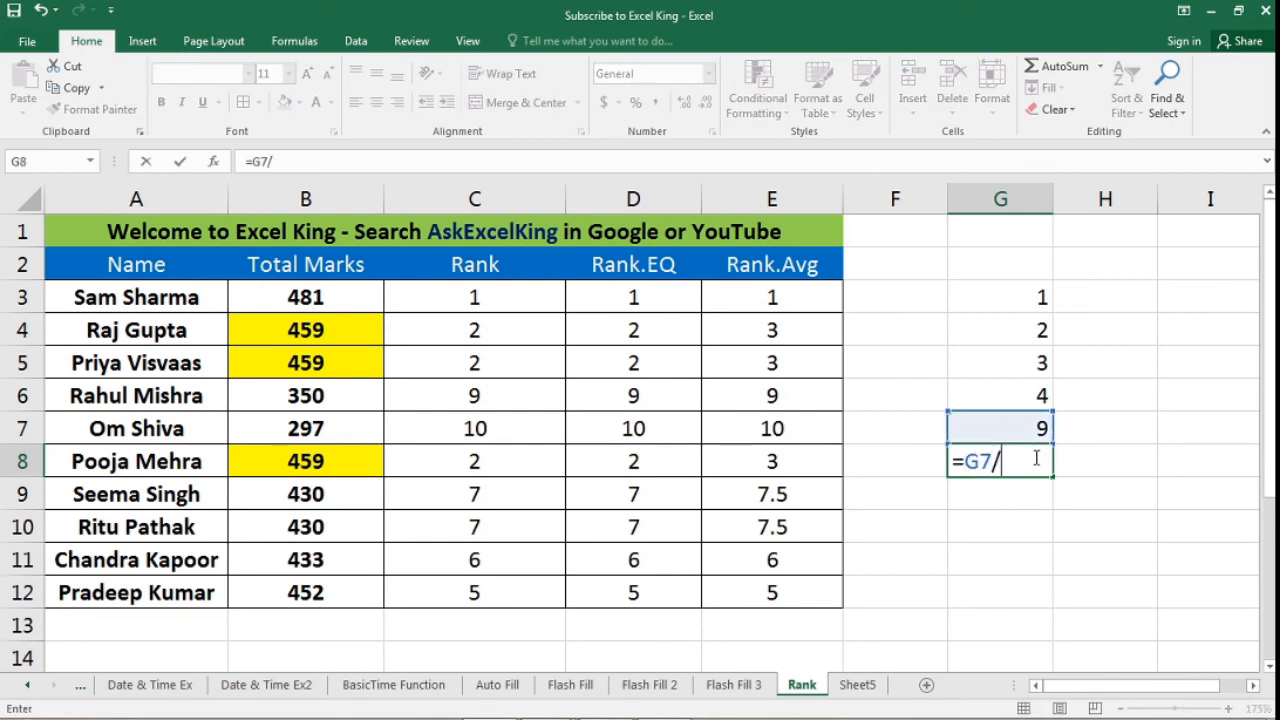
pyautogui.press('Return')
pyautogui.click(1036, 458)
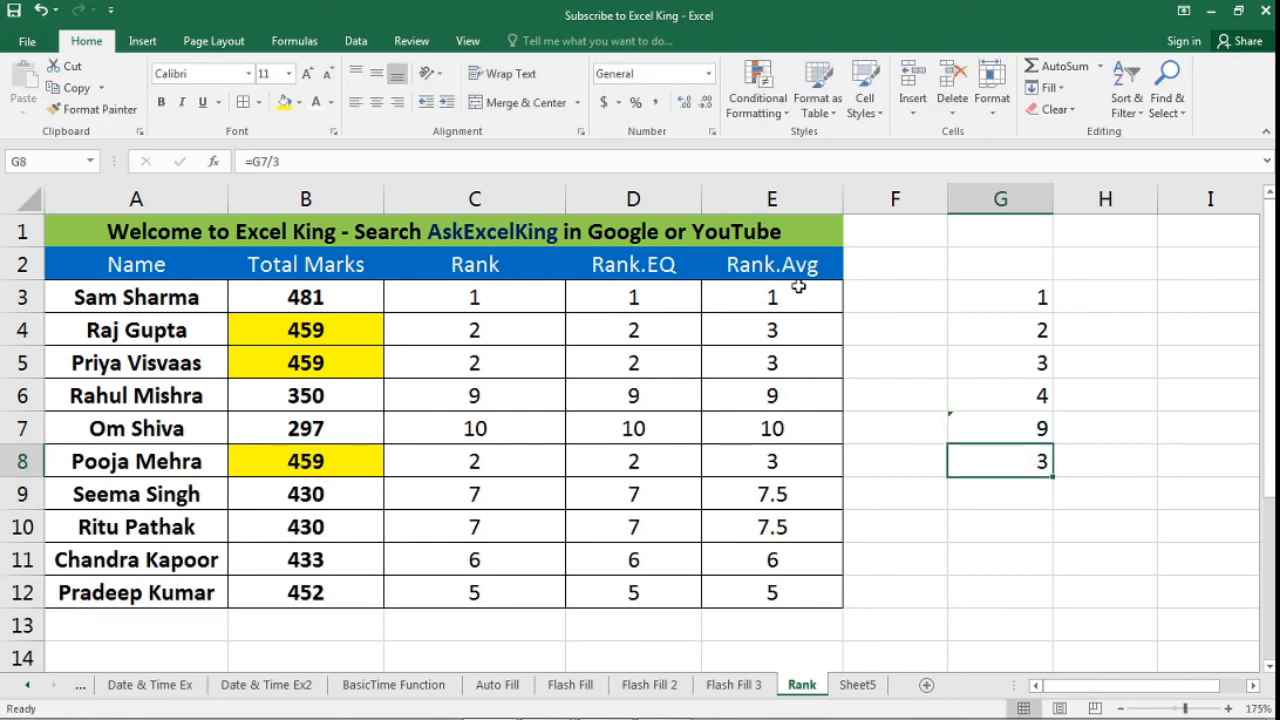
# - Examine the RANK.AVG results of the three-way tie in E4, E5 and E8, the two-way tie in E9:E10 and the untied students
pyautogui.moveTo(797, 332); pyautogui.dragTo(805, 363)
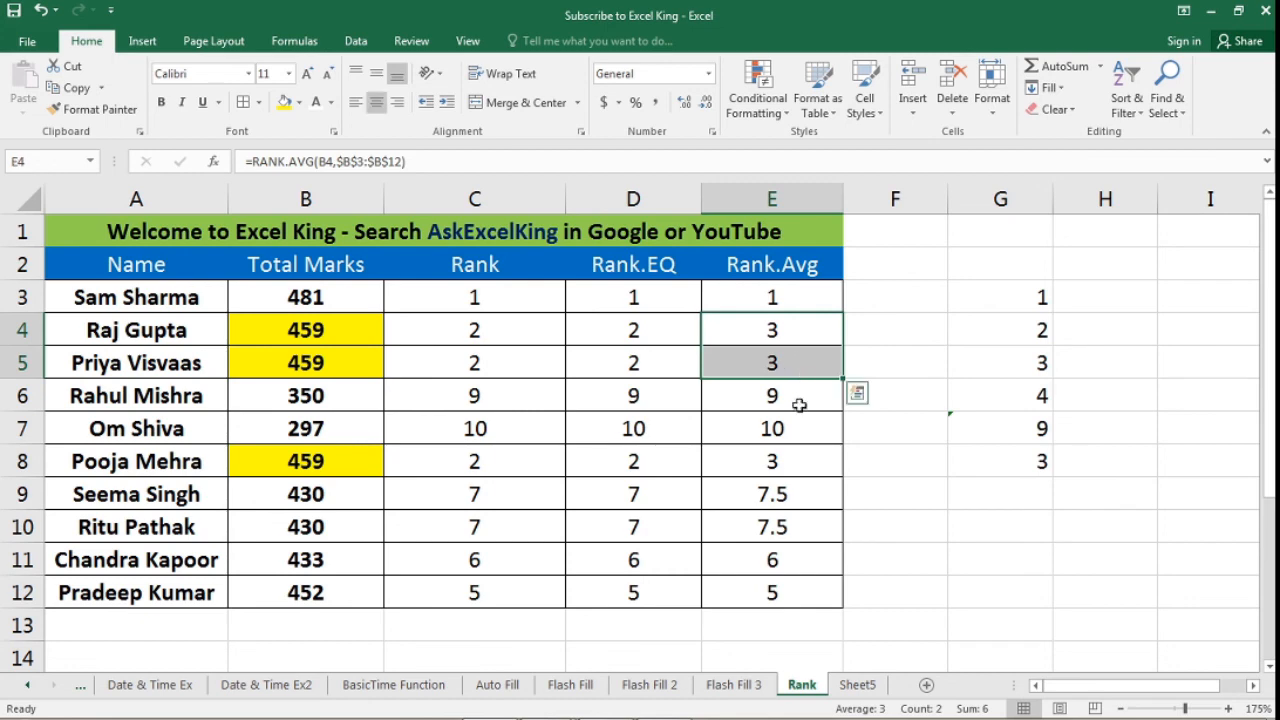
pyautogui.click(800, 455)
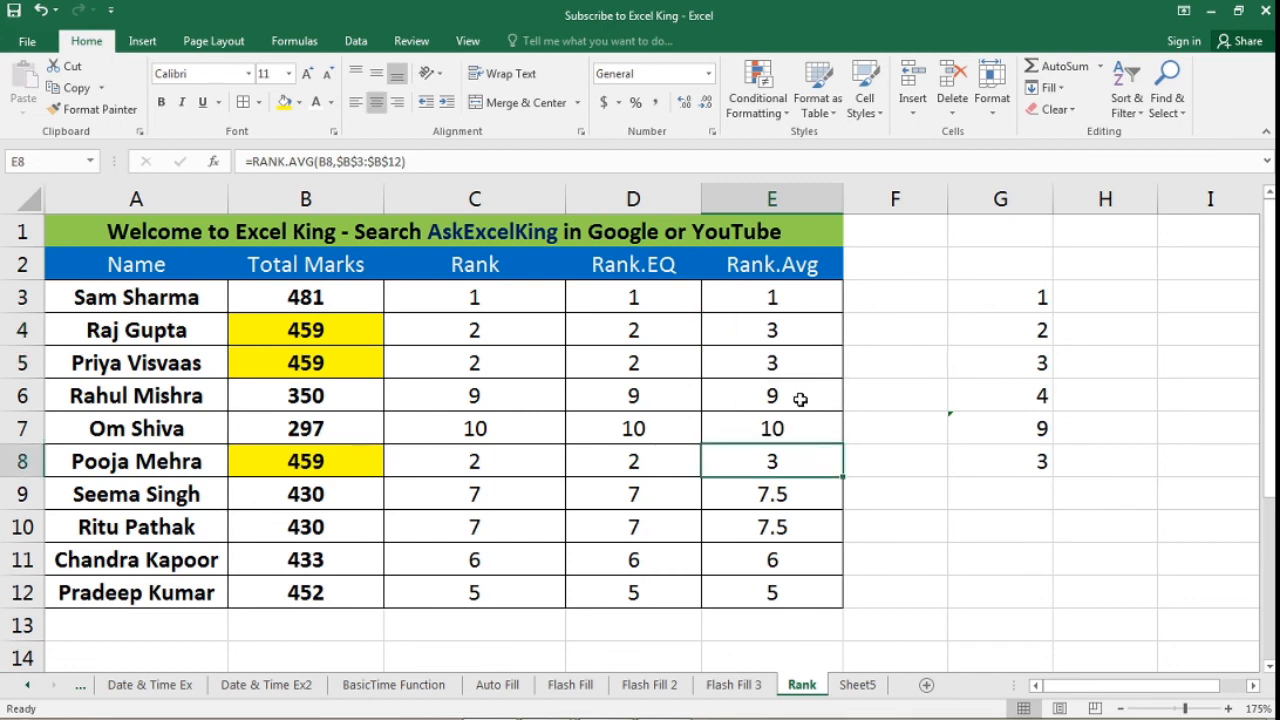
pyautogui.click(800, 298)
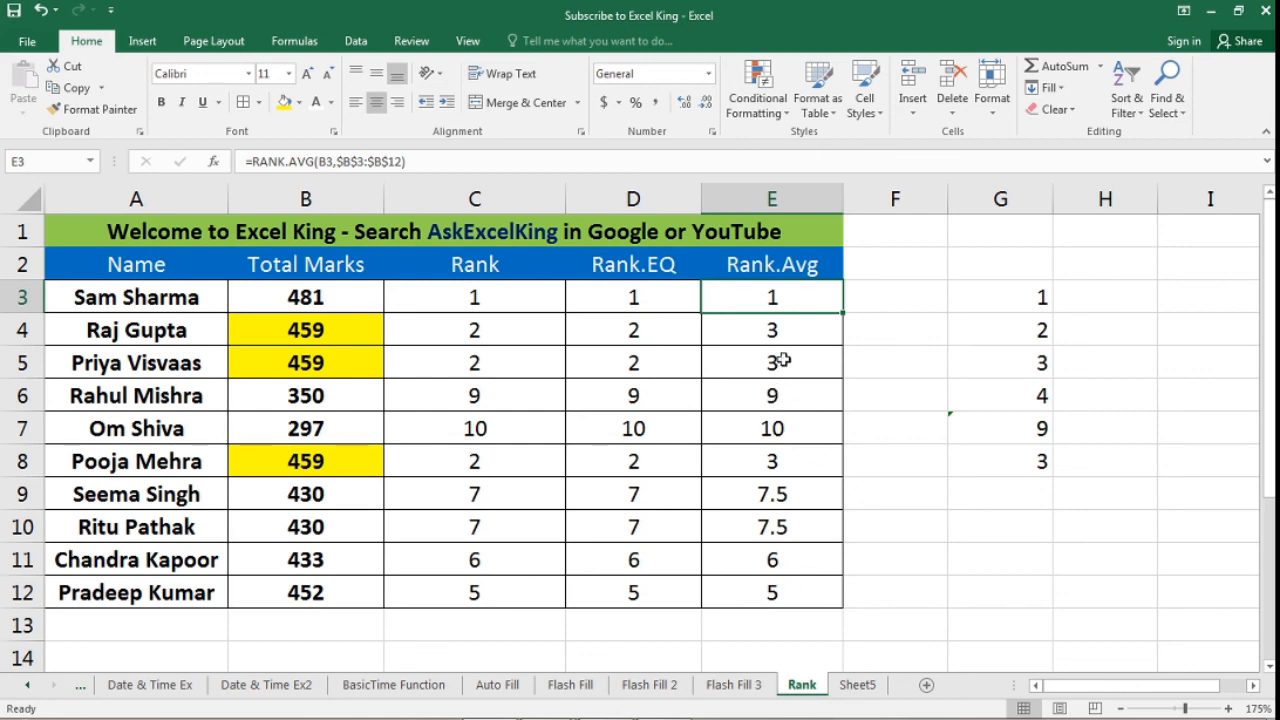
pyautogui.click(803, 589)
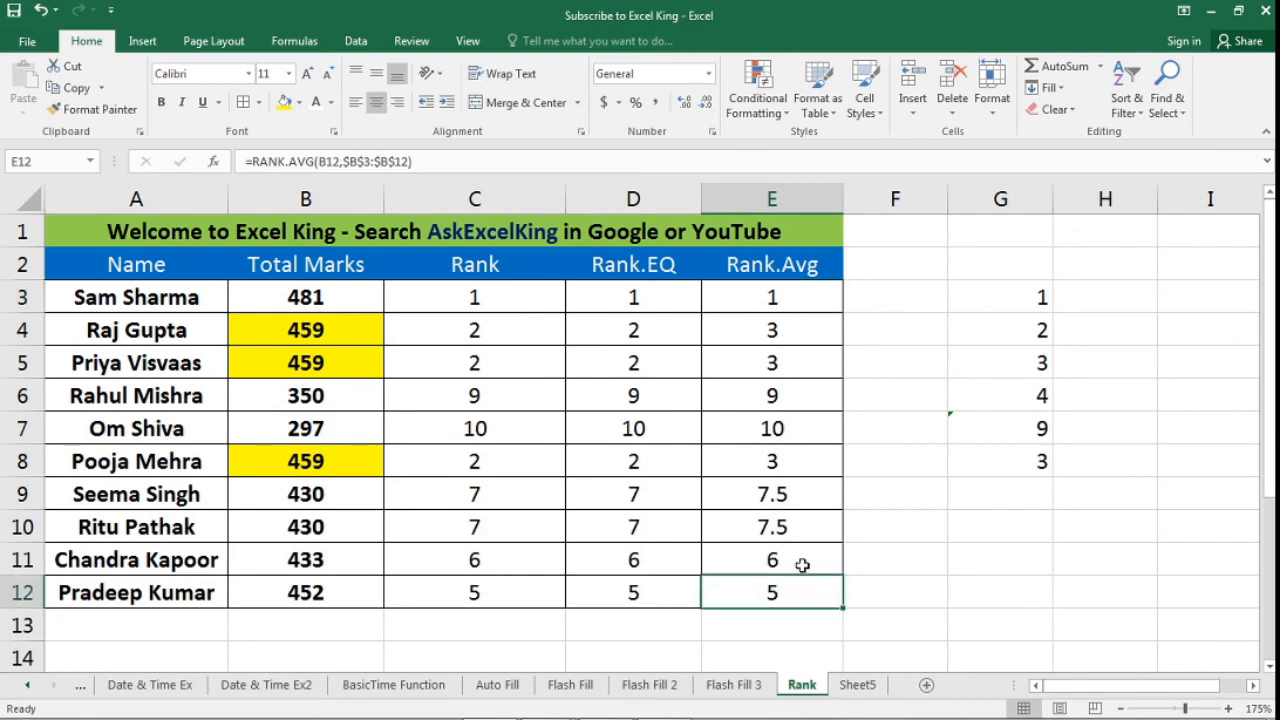
pyautogui.click(803, 562)
pyautogui.click(803, 526)
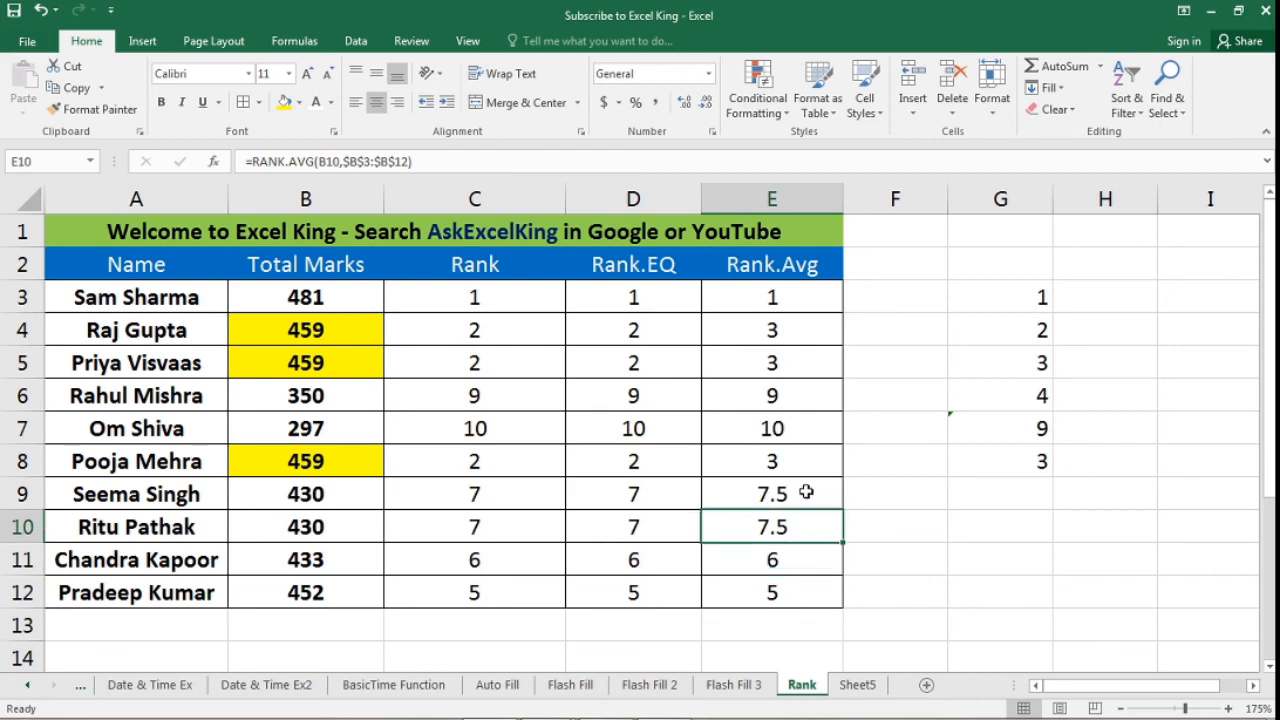
pyautogui.click(806, 491)
pyautogui.moveTo(338, 488); pyautogui.dragTo(340, 516)
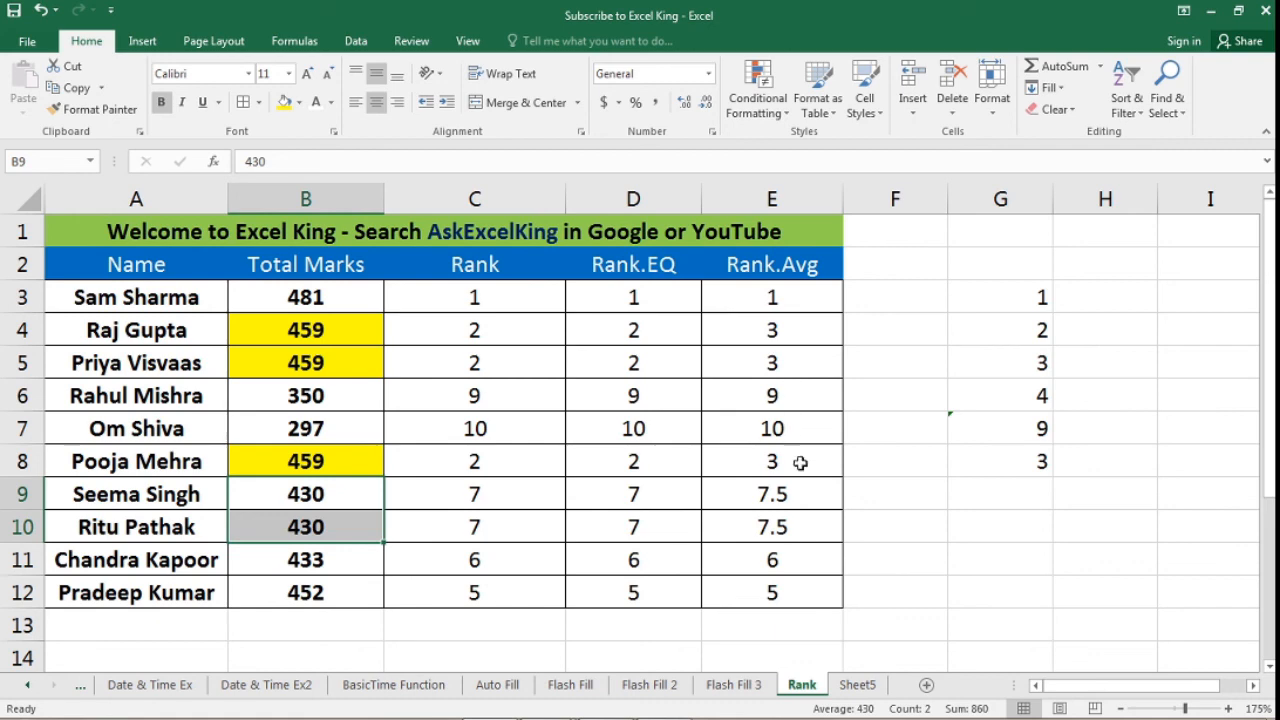
pyautogui.moveTo(800, 520); pyautogui.dragTo(800, 499)
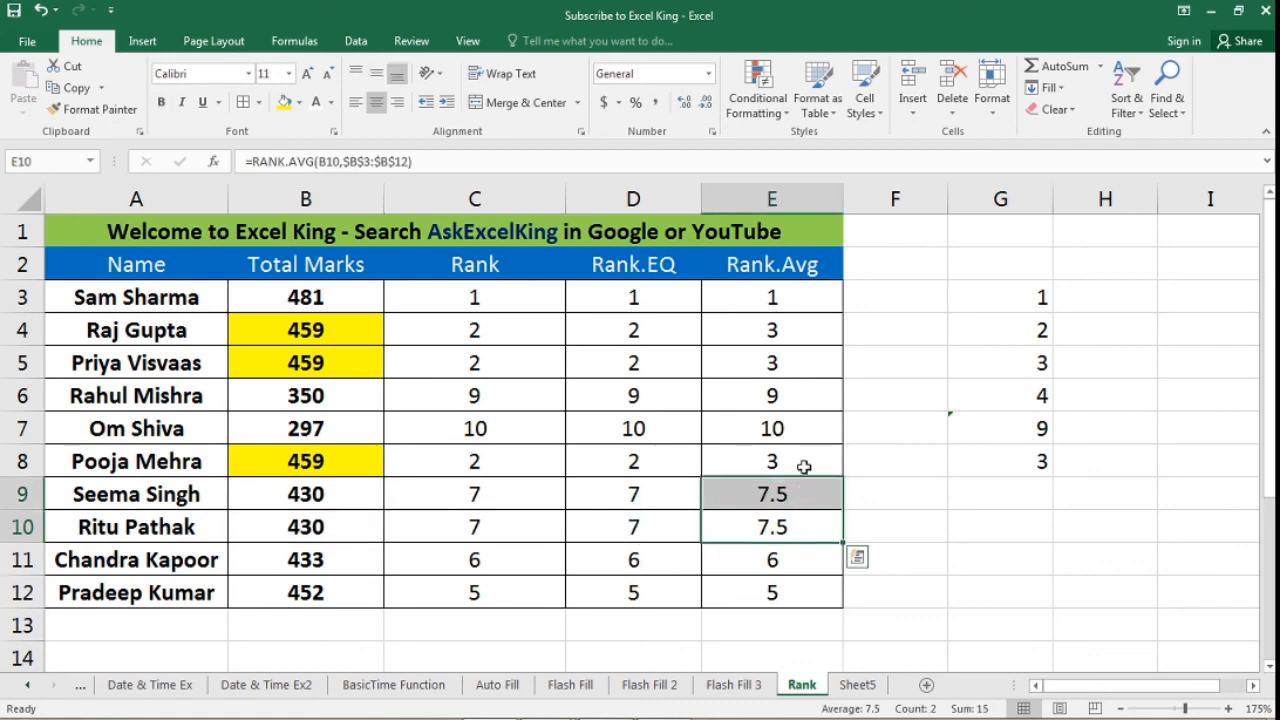
pyautogui.click(800, 400)
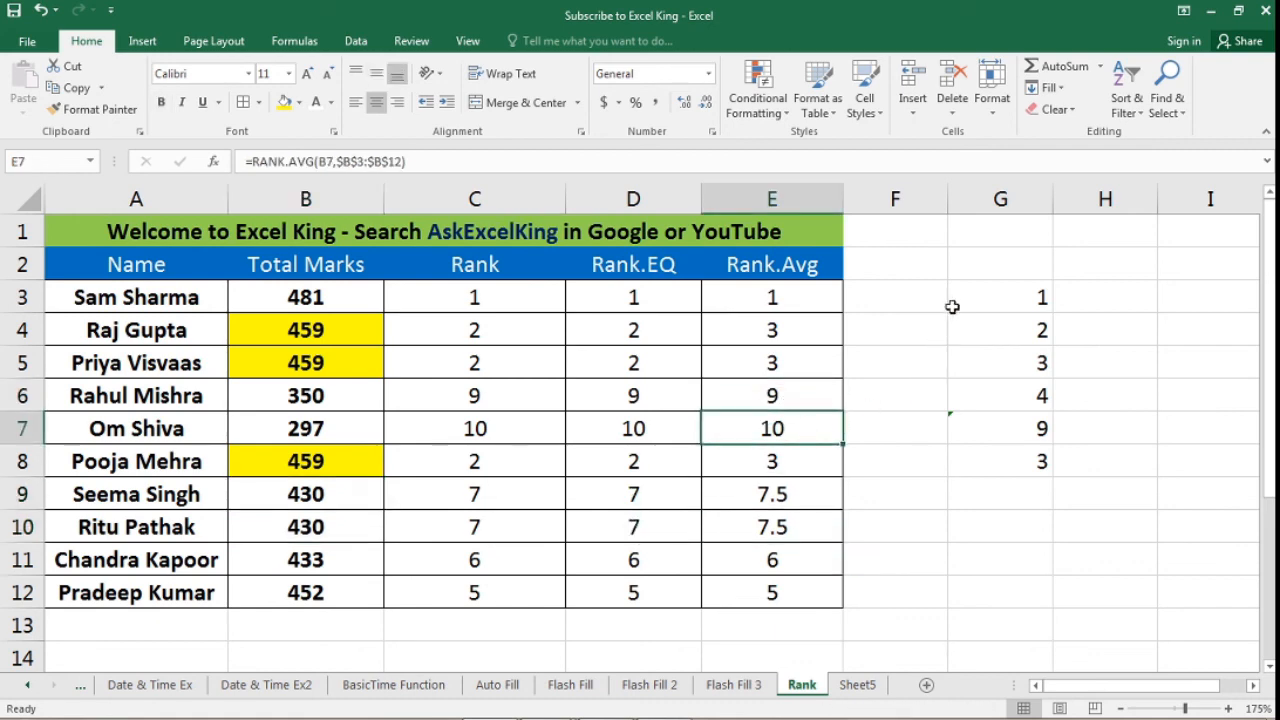
# - Clear the scratch positions and calculations from cells G3:G8
pyautogui.moveTo(962, 290); pyautogui.dragTo(1040, 459)
pyautogui.press('Delete')
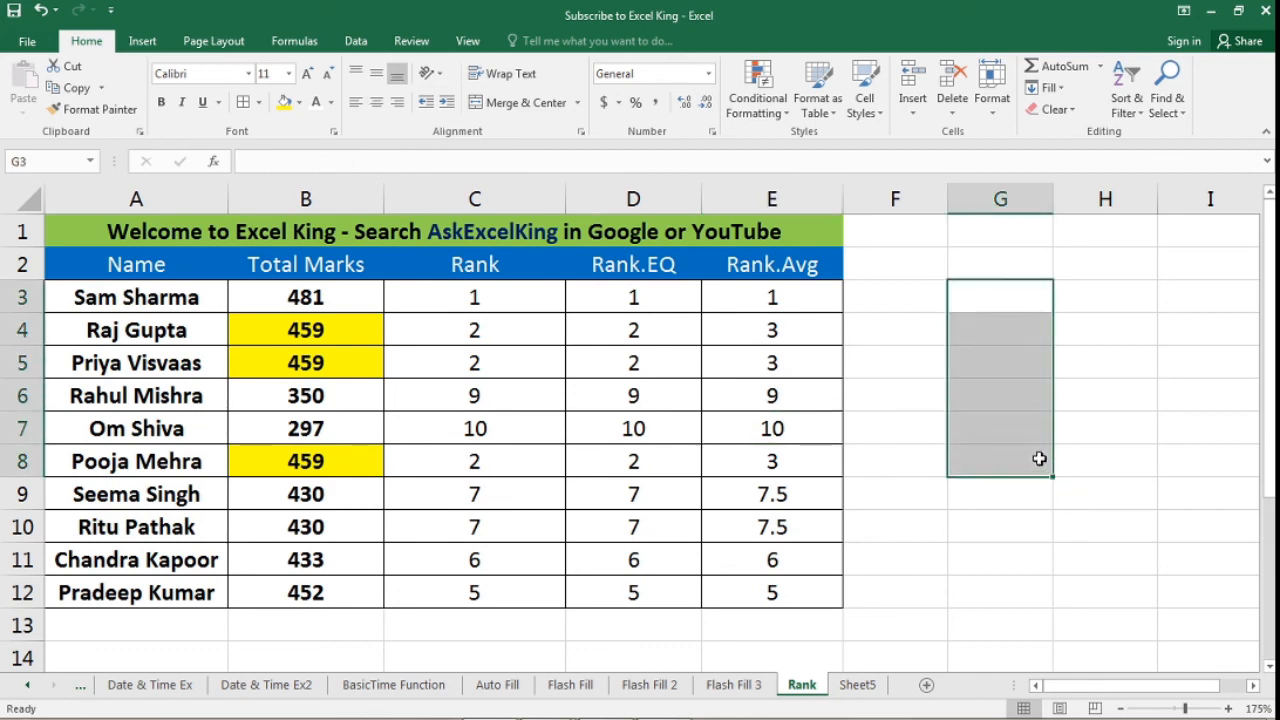